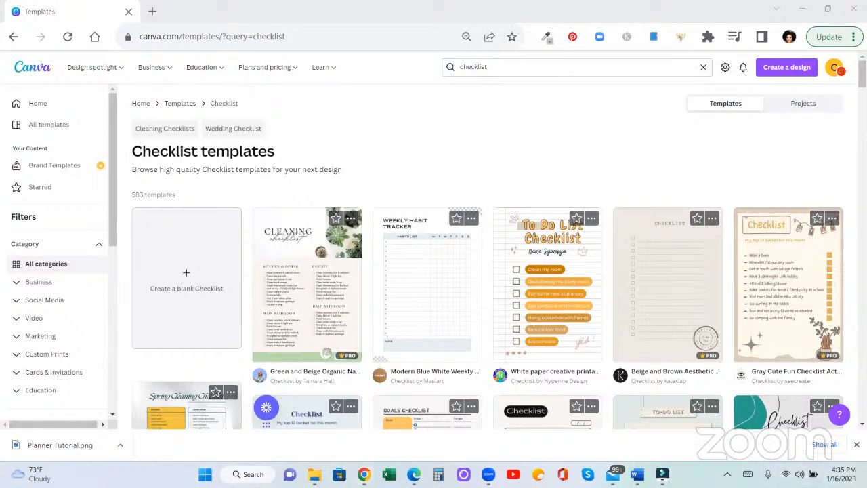
# - Mute the computer's sound by lowering the system volume to zero, and dismiss the quick settings
pyautogui.click(801, 474)
pyautogui.moveTo(784, 405); pyautogui.dragTo(679, 406)
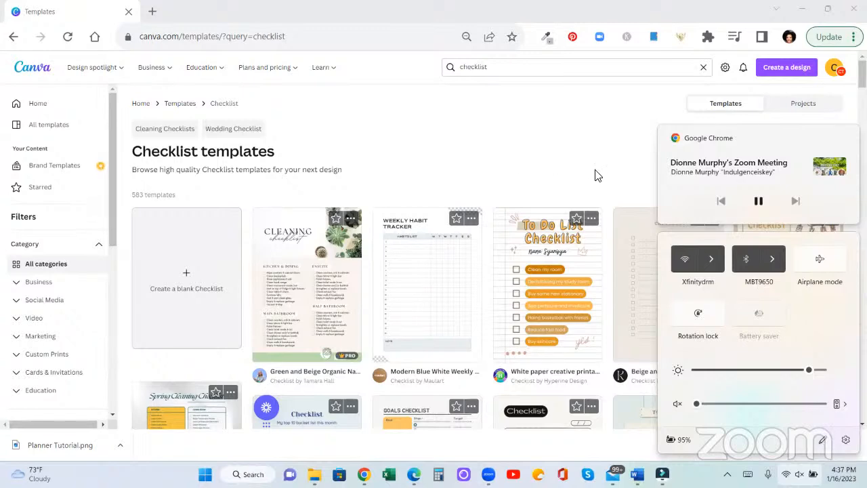
pyautogui.scroll(-1, 485, 139)
pyautogui.scroll(-2, 486, 139)
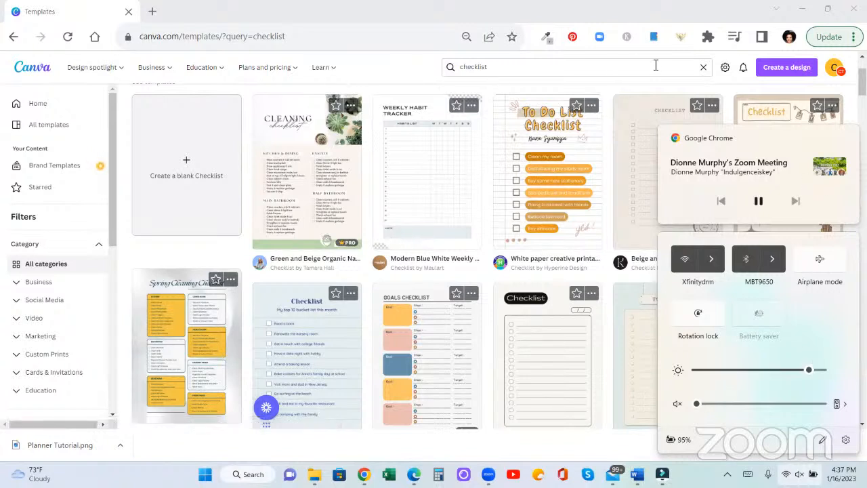
pyautogui.click(643, 91)
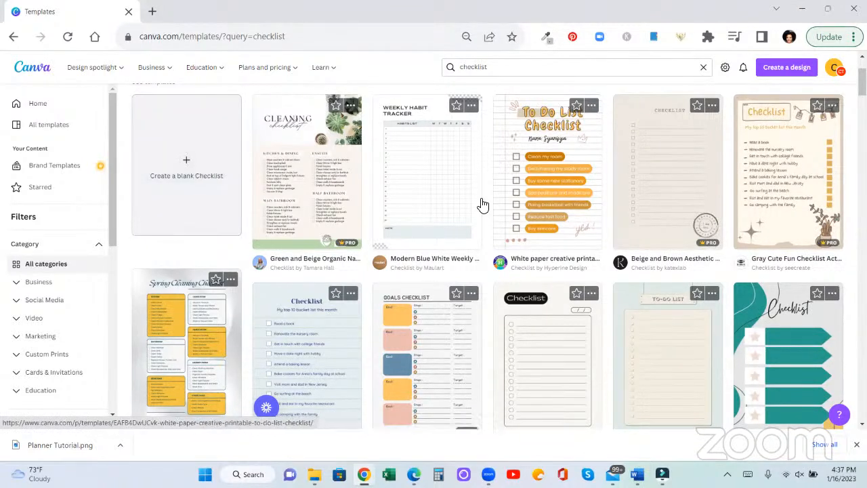
# - Browse the checklist template results to compare the available layouts and styles
pyautogui.click(495, 72)
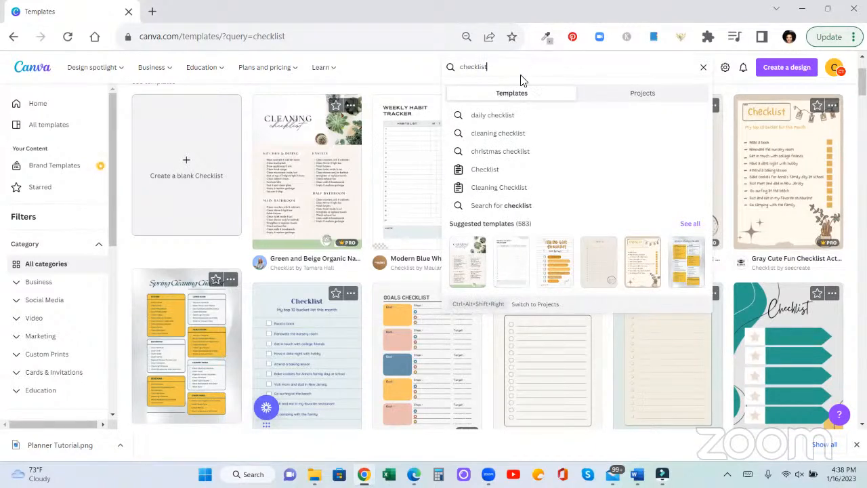
pyautogui.click(415, 76)
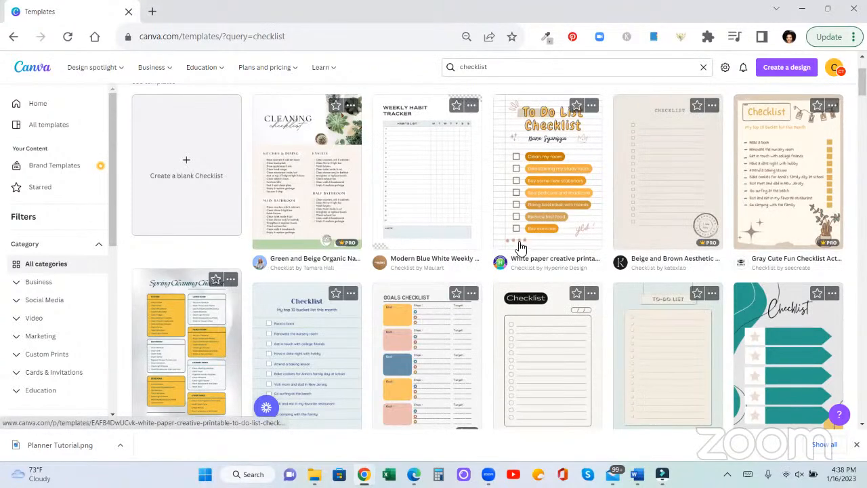
pyautogui.scroll(-2, 525, 240)
pyautogui.scroll(-1, 512, 229)
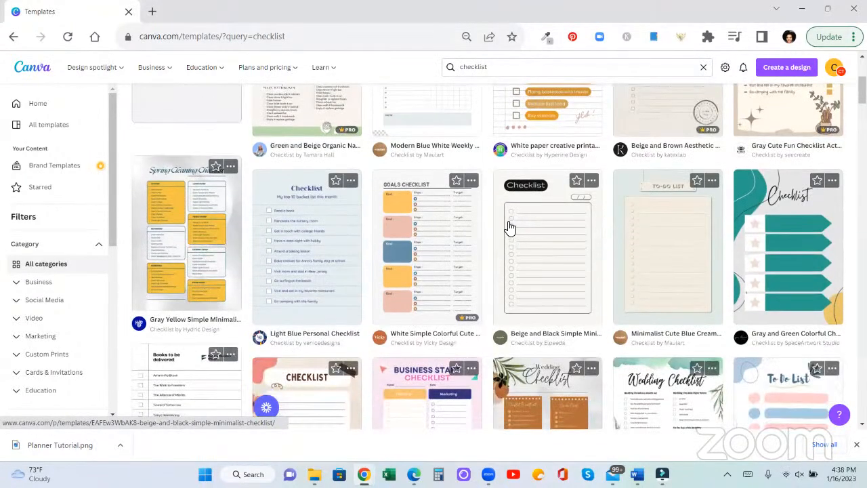
pyautogui.scroll(2, 480, 232)
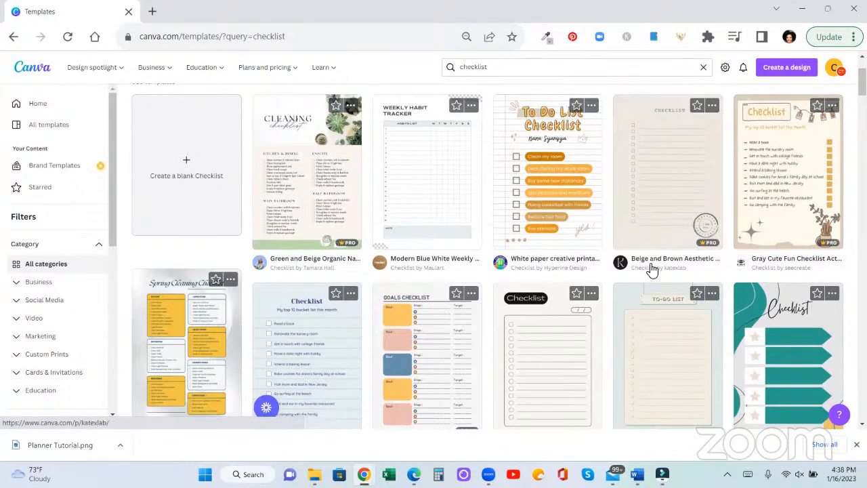
pyautogui.scroll(-3, 649, 269)
pyautogui.scroll(-2, 640, 271)
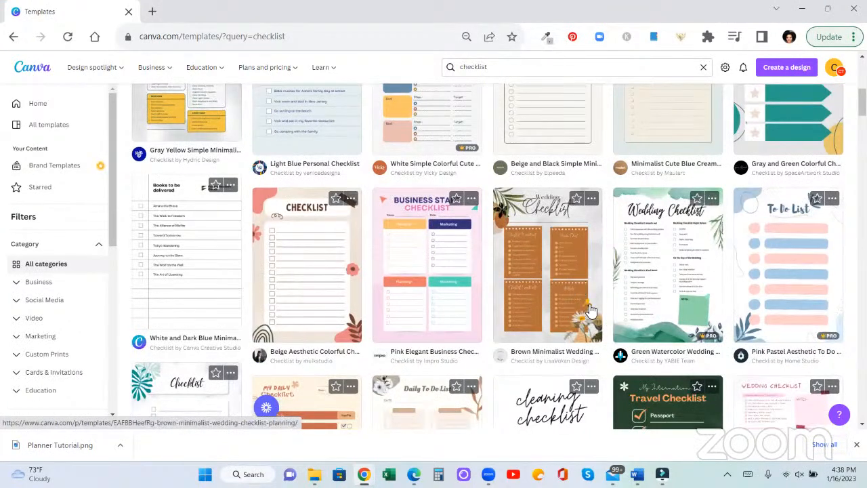
pyautogui.scroll(-4, 610, 298)
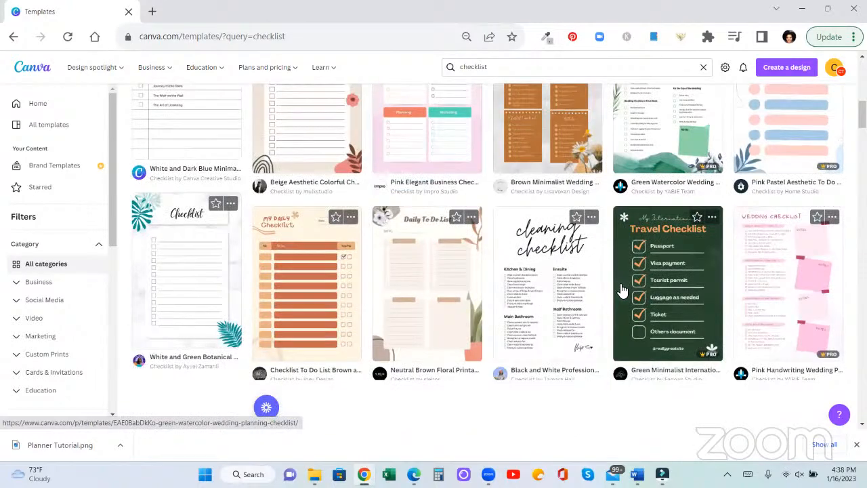
pyautogui.scroll(-3, 615, 289)
pyautogui.scroll(-2, 568, 277)
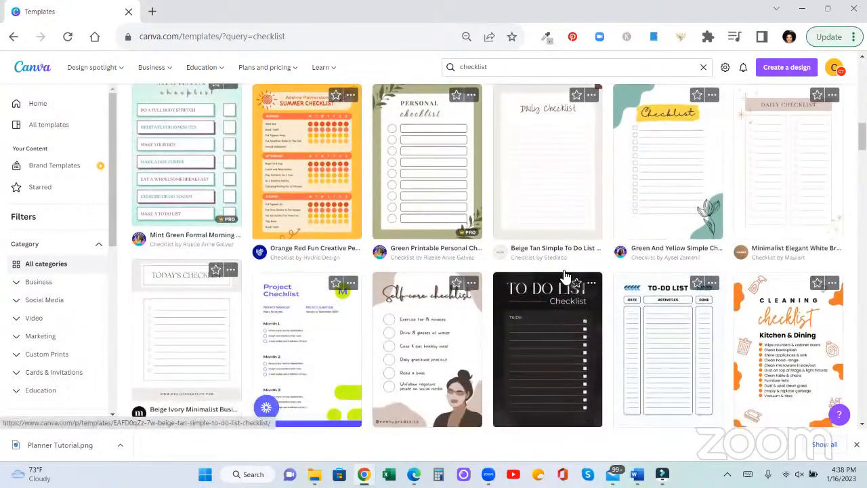
pyautogui.scroll(-2, 564, 276)
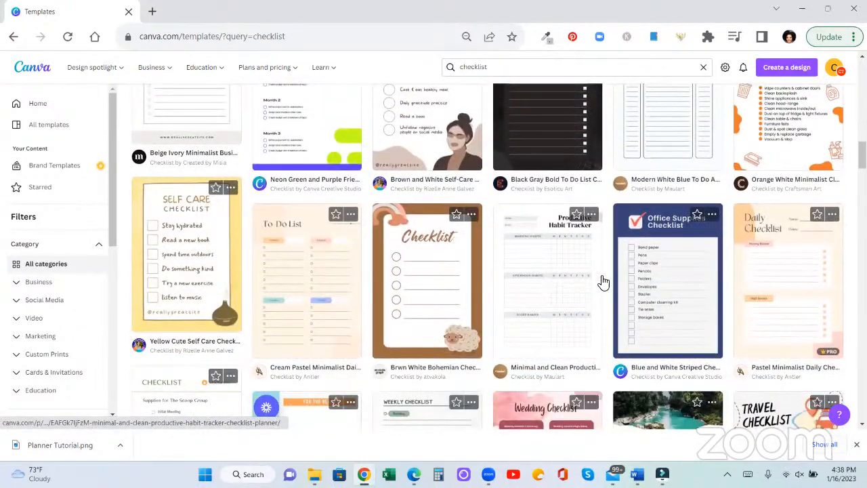
pyautogui.scroll(-2, 670, 284)
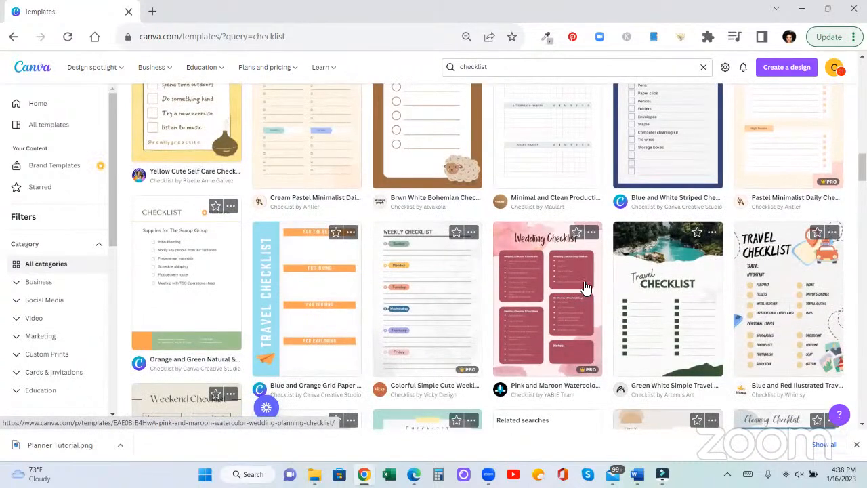
pyautogui.scroll(-1, 599, 291)
pyautogui.scroll(-6, 598, 291)
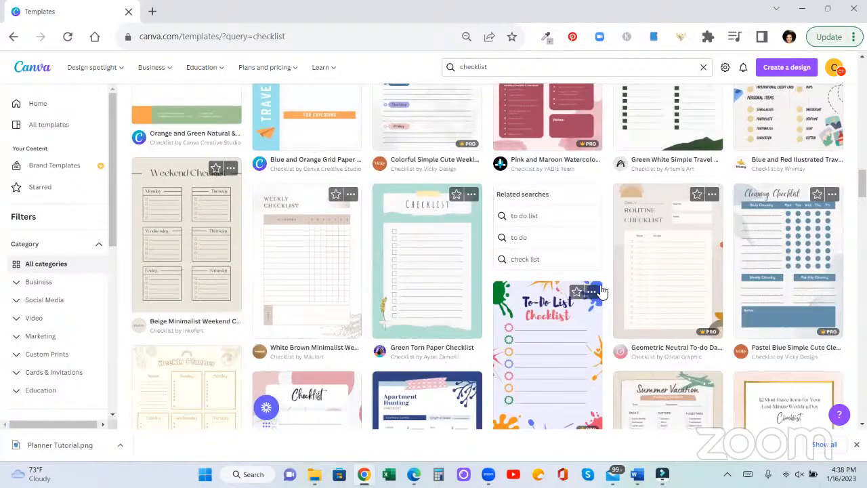
pyautogui.scroll(-4, 599, 291)
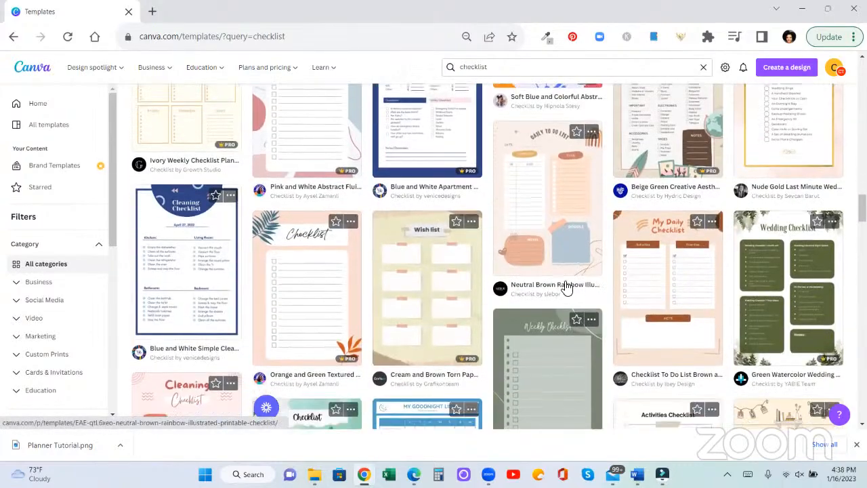
pyautogui.scroll(2, 281, 208)
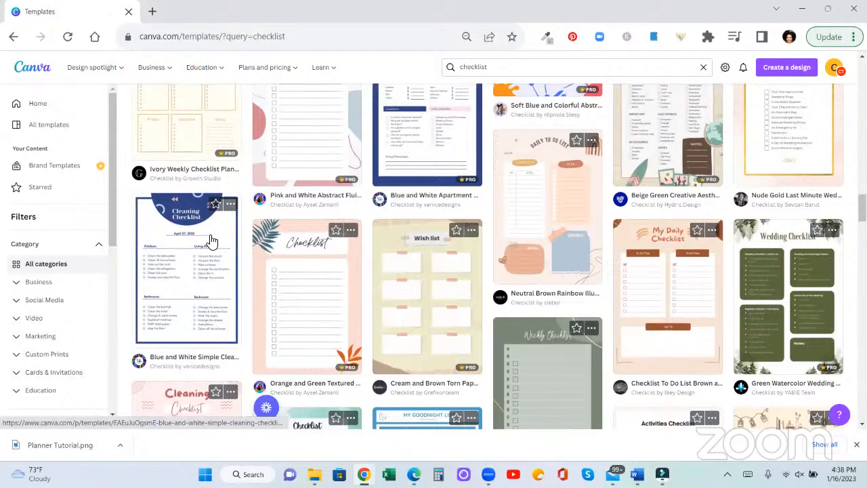
pyautogui.scroll(5, 478, 301)
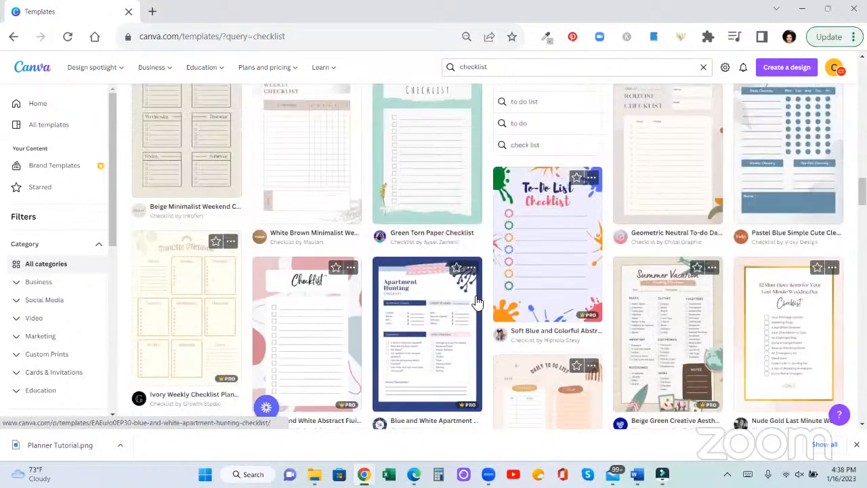
pyautogui.scroll(10, 478, 301)
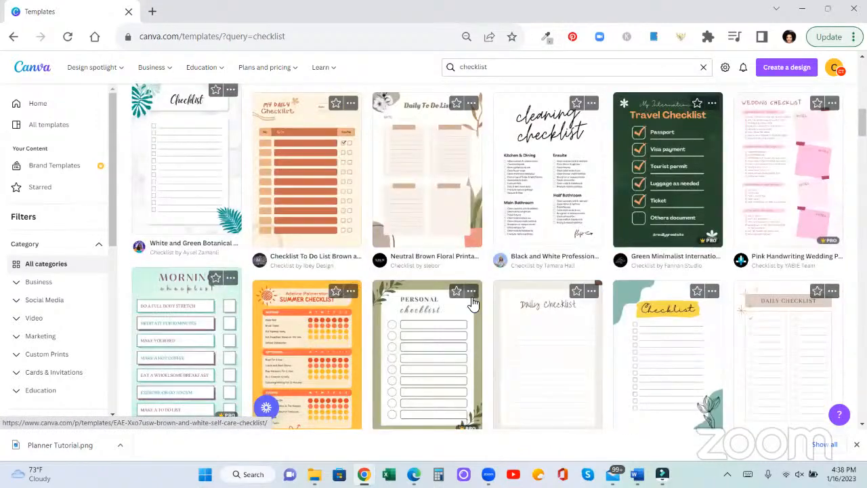
pyautogui.scroll(4, 473, 301)
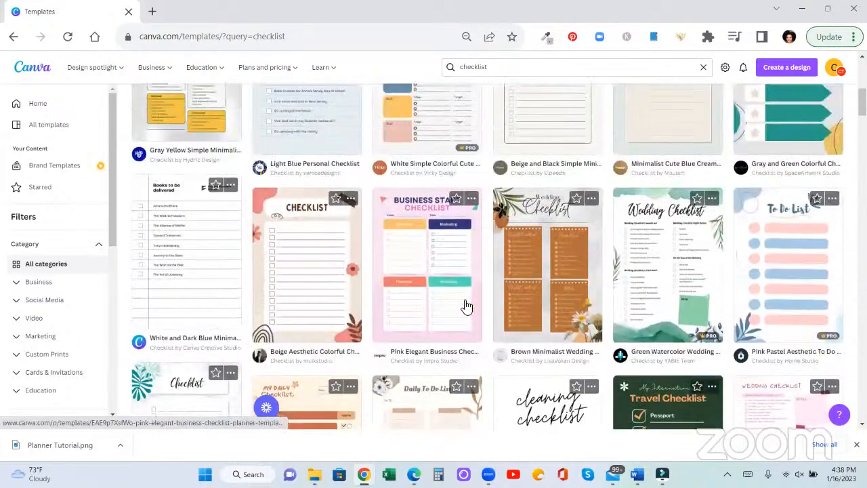
pyautogui.scroll(-2, 501, 316)
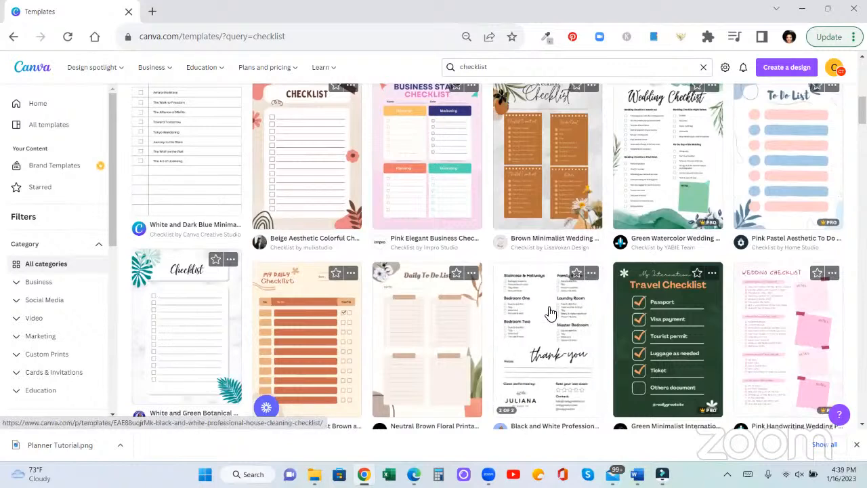
# - Open the Black and White Professional House Cleaning Checklist template as an editable design
pyautogui.click(552, 307)
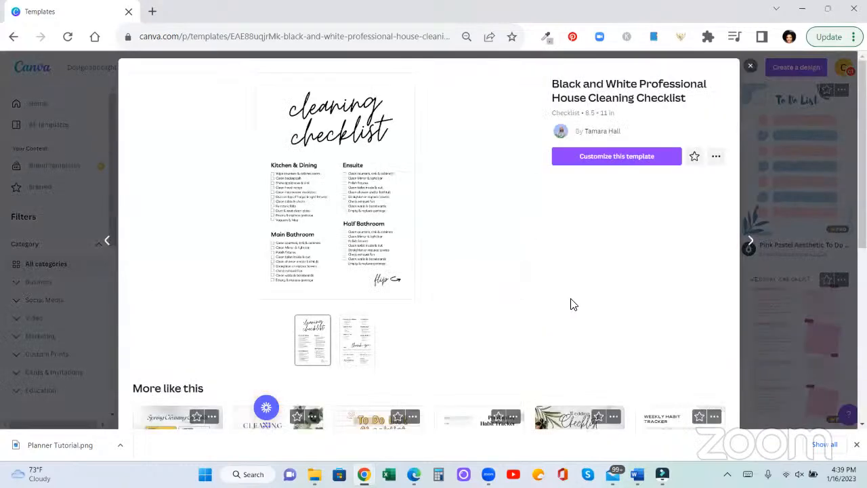
pyautogui.click(617, 157)
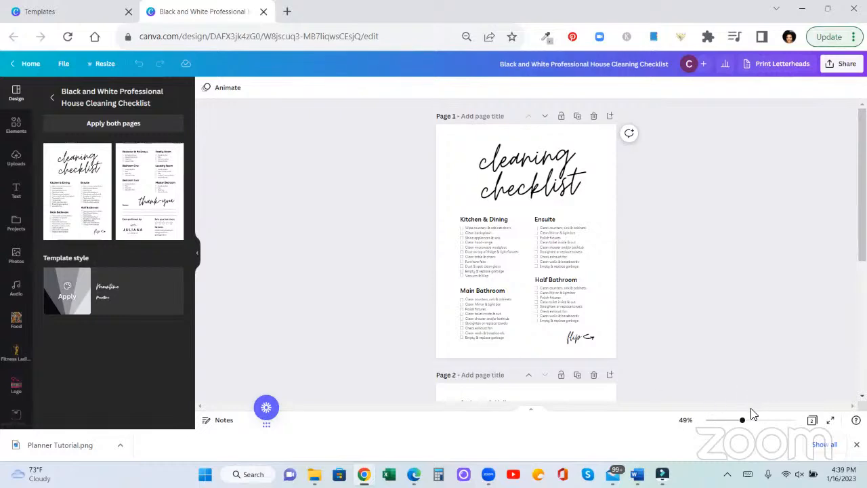
pyautogui.moveTo(746, 424); pyautogui.dragTo(751, 424)
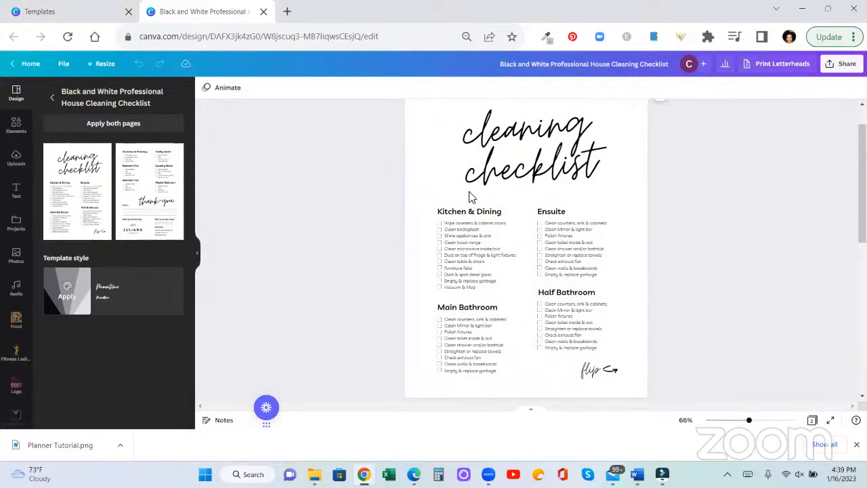
pyautogui.click(420, 152)
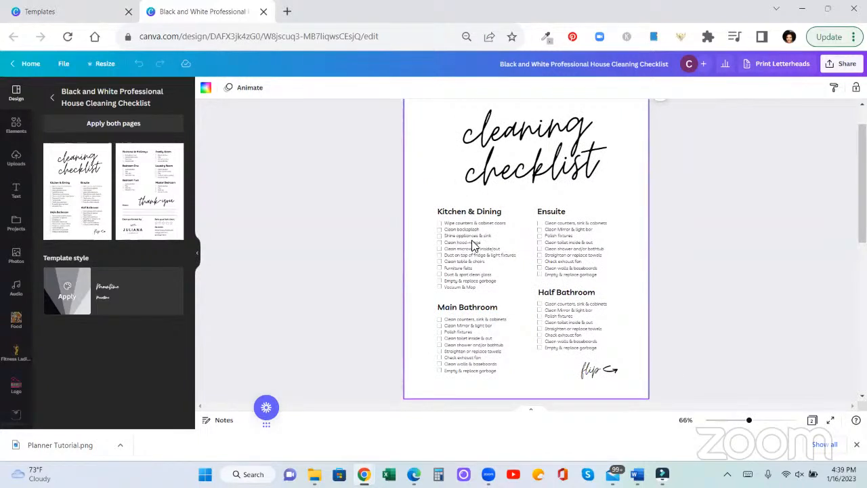
pyautogui.scroll(1, 488, 270)
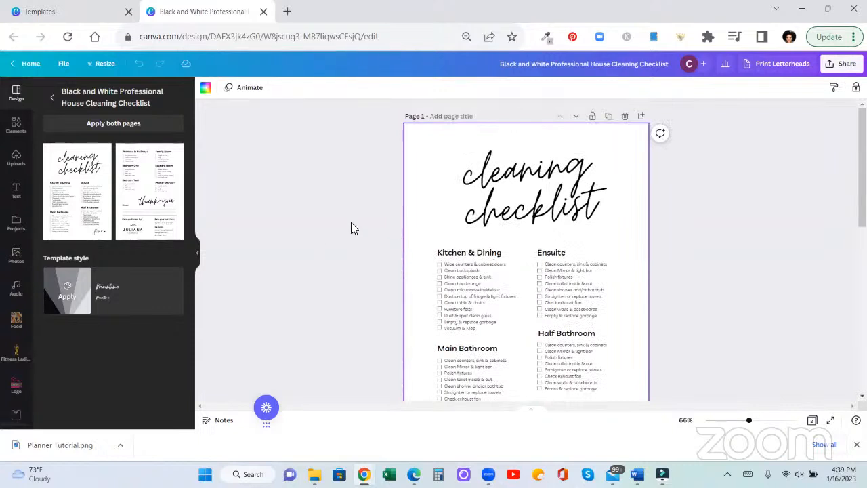
pyautogui.click(505, 185)
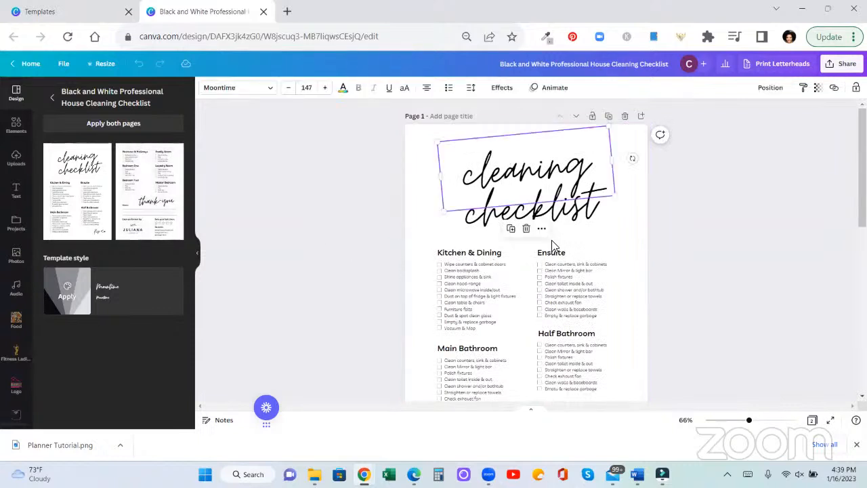
pyautogui.click(736, 218)
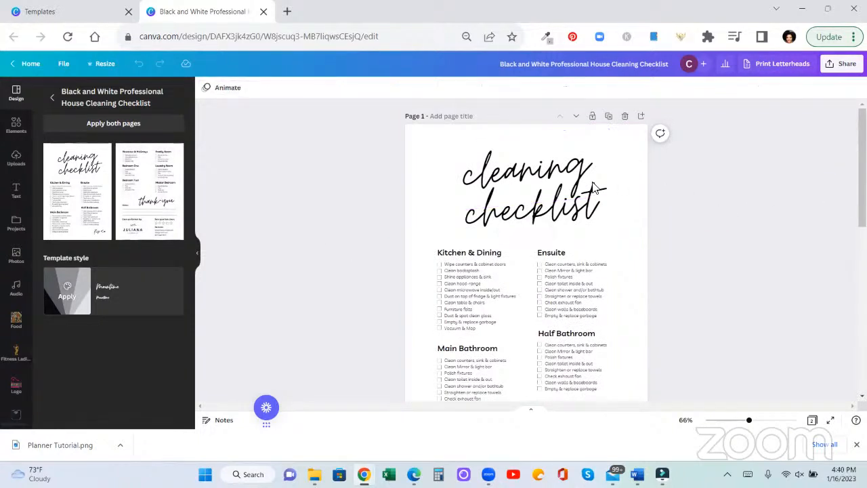
pyautogui.click(549, 183)
pyautogui.click(415, 208)
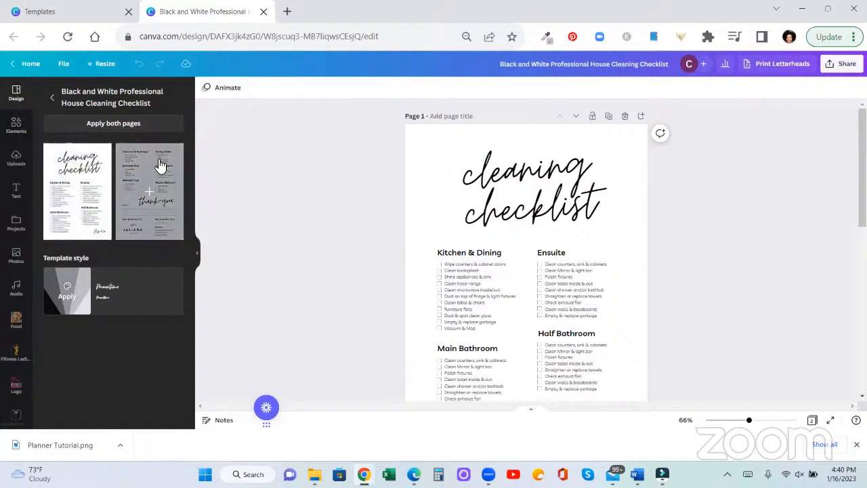
# - Replace the word "cleaning" in the page 1 title with "Launch"
pyautogui.click(513, 175)
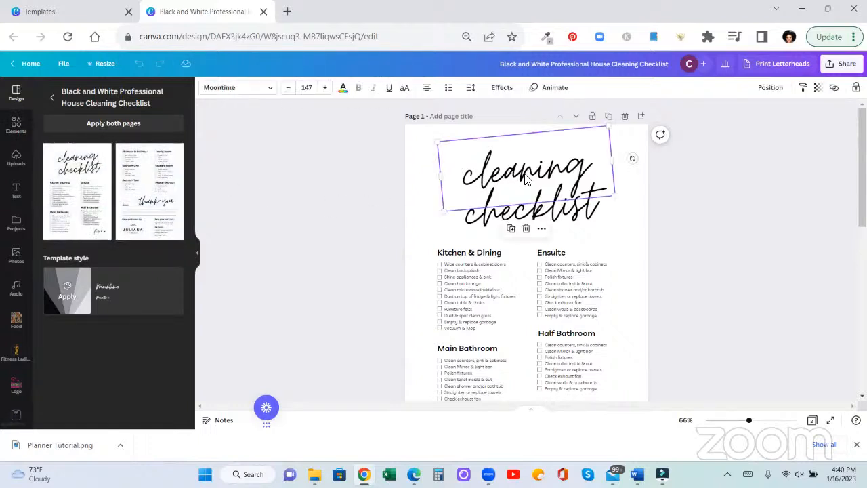
pyautogui.doubleClick(534, 173)
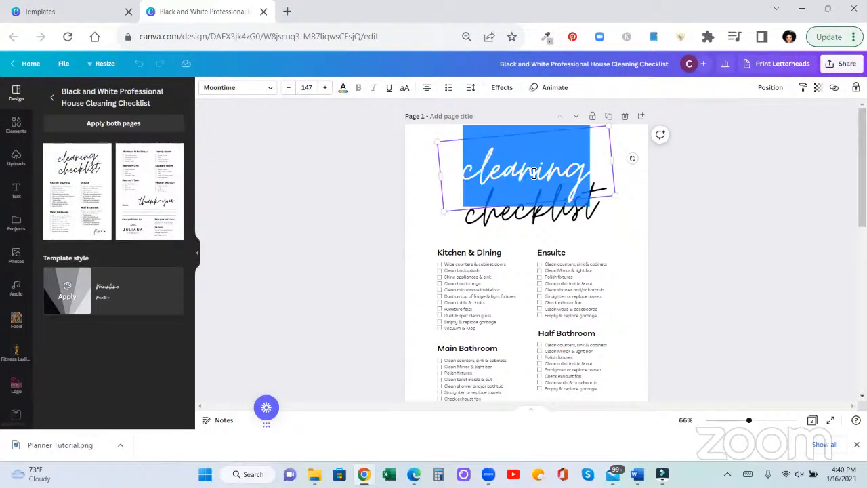
pyautogui.write('Launch')
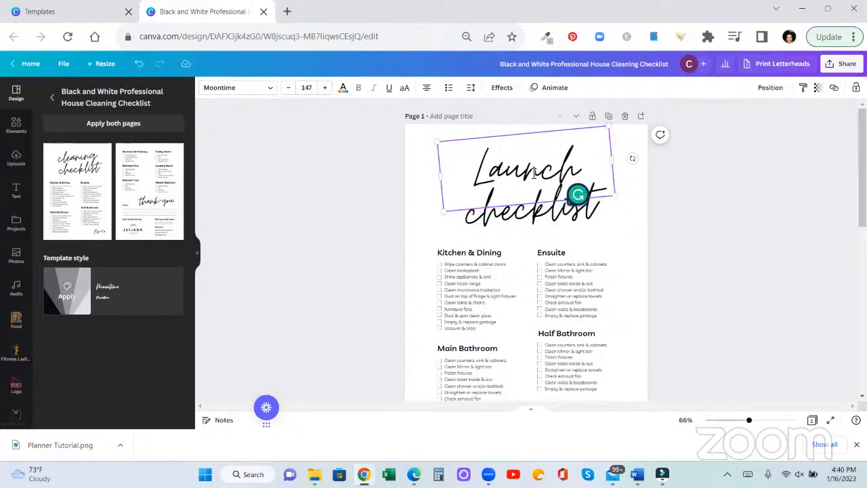
pyautogui.press('Return')
pyautogui.press('BackSpace')
pyautogui.click(701, 181)
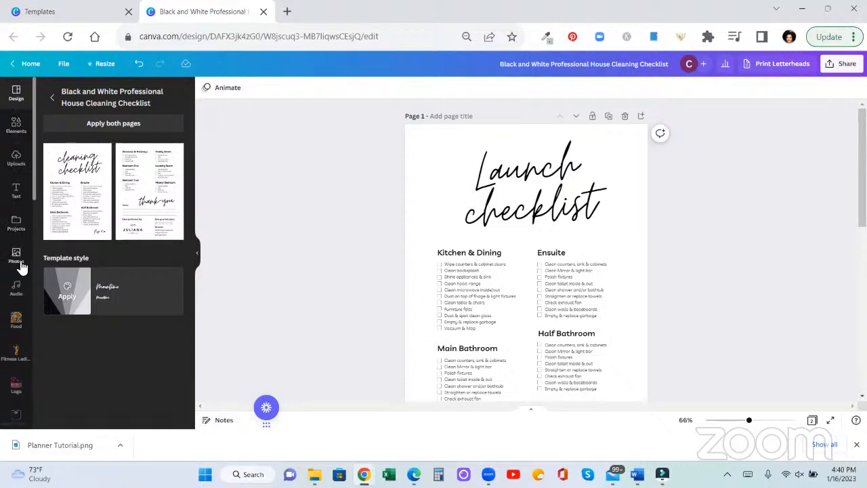
# - Search the elements library for "laptops"
pyautogui.click(17, 134)
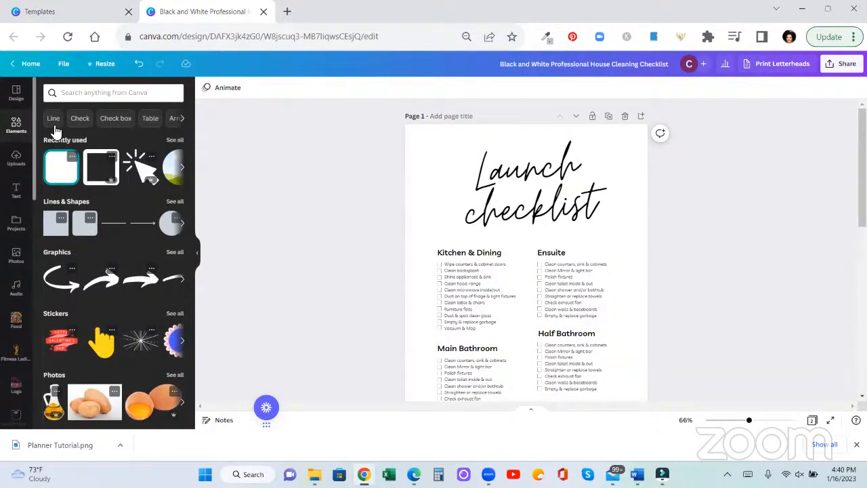
pyautogui.click(75, 95)
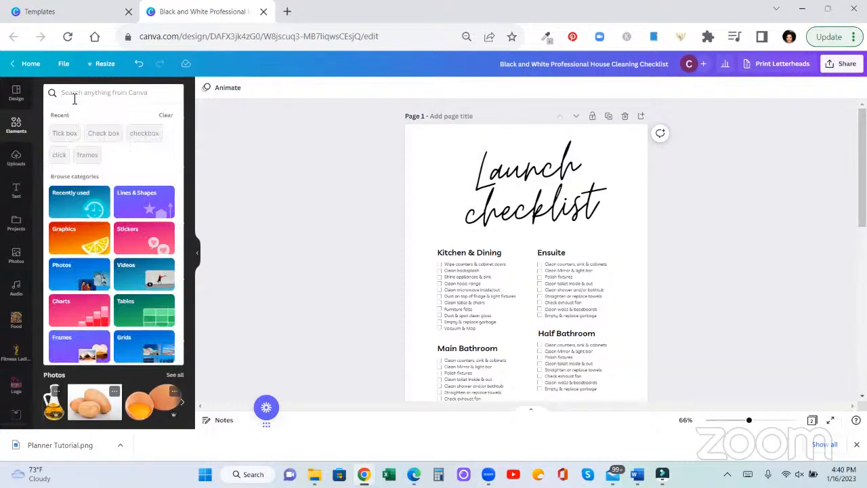
pyautogui.write('lapo')
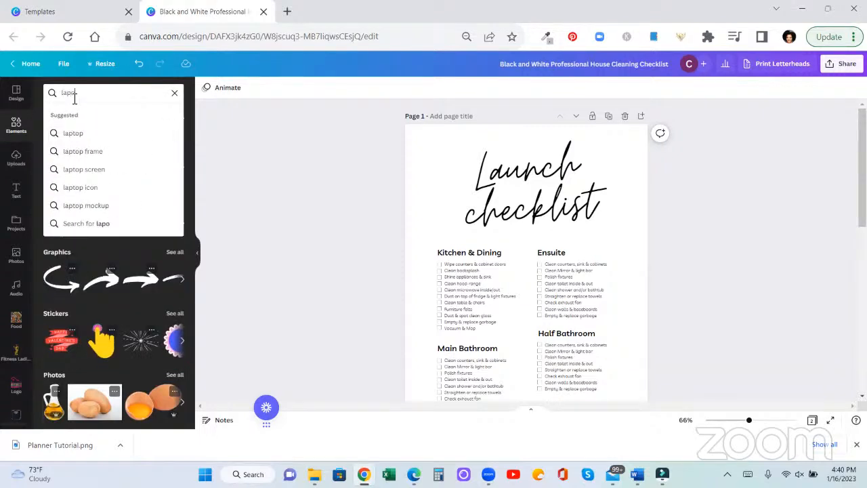
pyautogui.press('BackSpace')
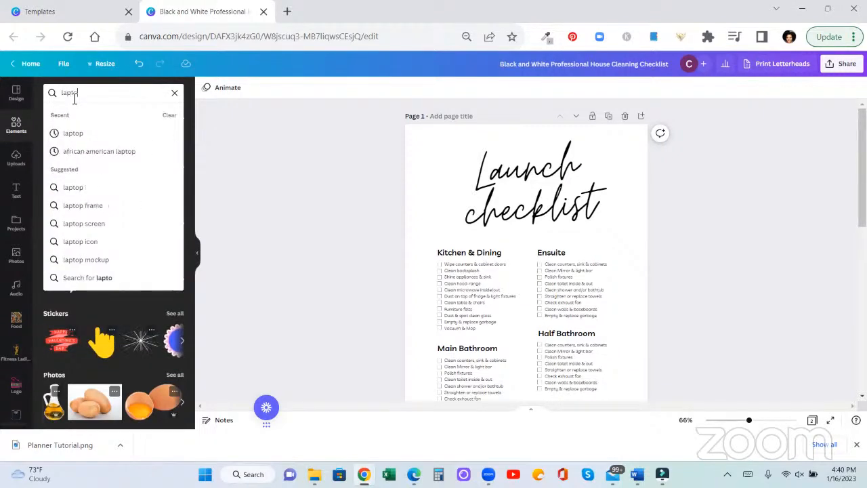
pyautogui.write('tops')
pyautogui.press('Return')
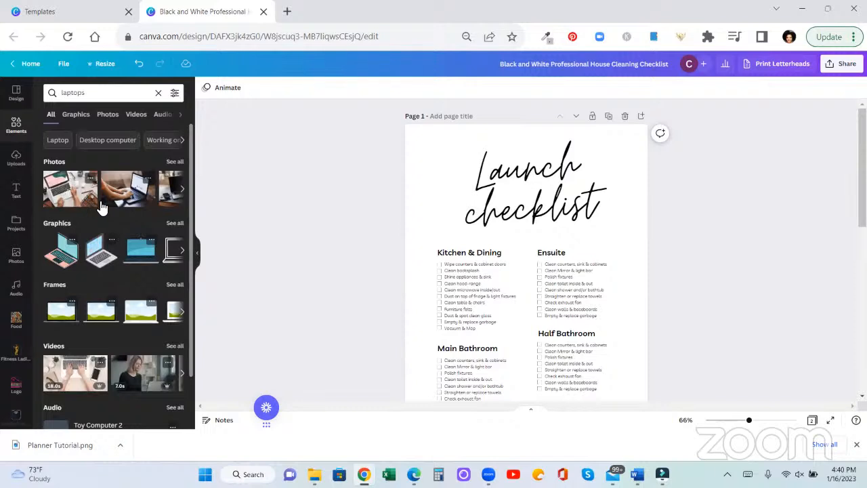
# - Place the photo of hands typing on a laptop with a pink and green screen as the page 1 background
pyautogui.scroll(-1, 122, 234)
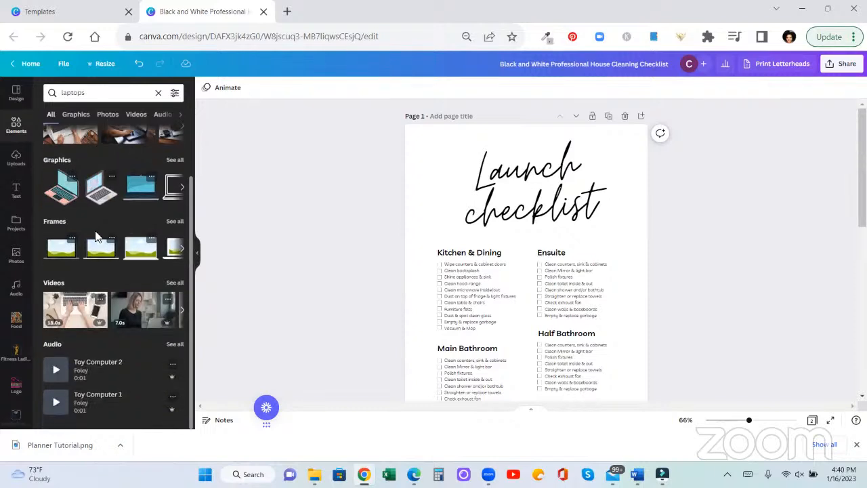
pyautogui.scroll(1, 102, 233)
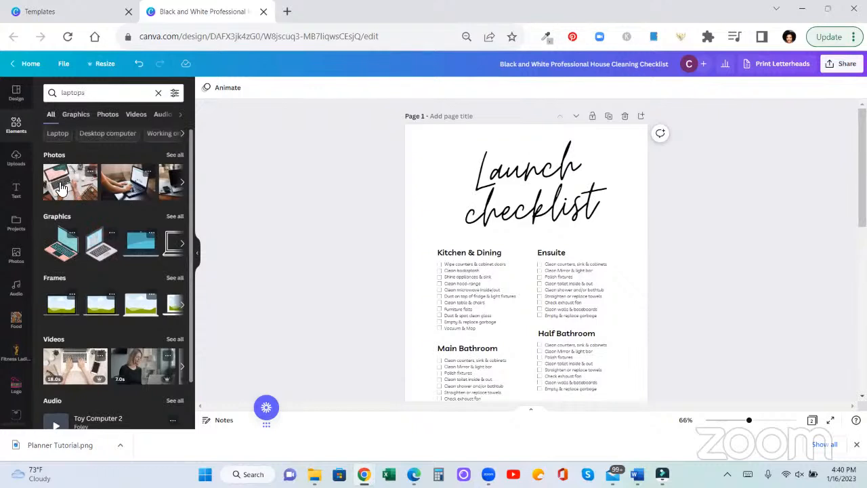
pyautogui.moveTo(65, 187); pyautogui.dragTo(390, 176)
pyautogui.moveTo(413, 173); pyautogui.dragTo(419, 174)
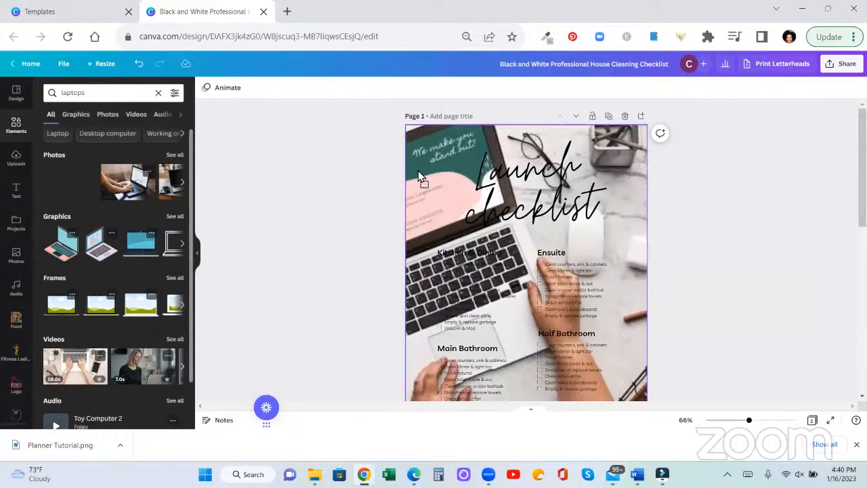
pyautogui.moveTo(419, 175); pyautogui.dragTo(420, 175)
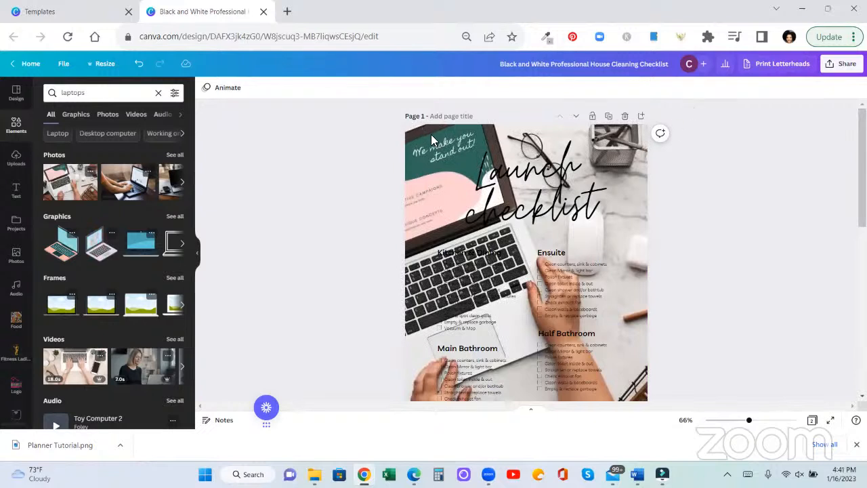
# - Set the transparency of the laptop background photo to 6
pyautogui.click(424, 144)
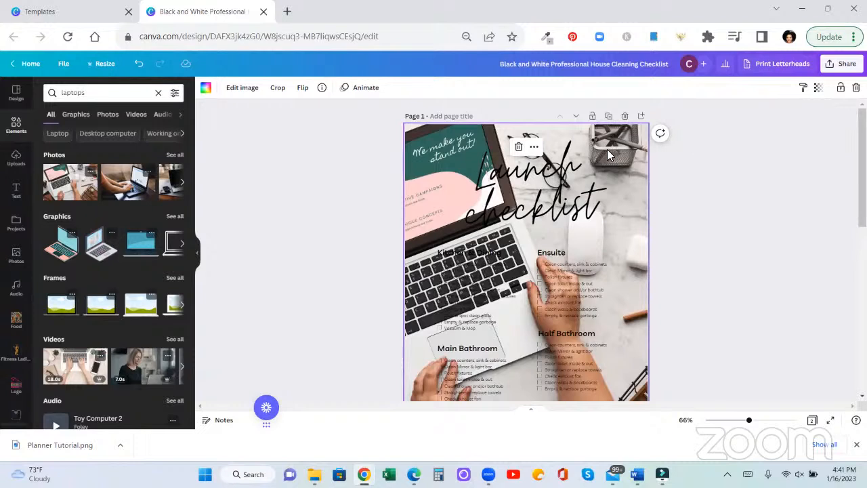
pyautogui.click(819, 90)
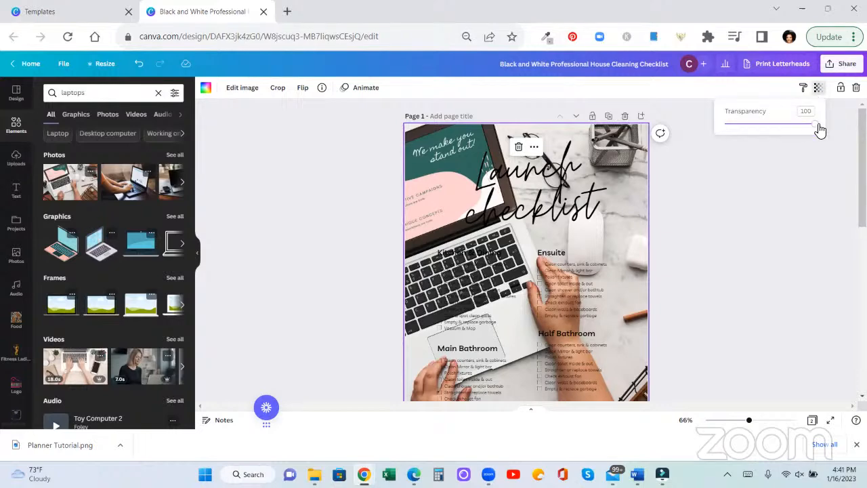
pyautogui.moveTo(815, 129); pyautogui.dragTo(728, 132)
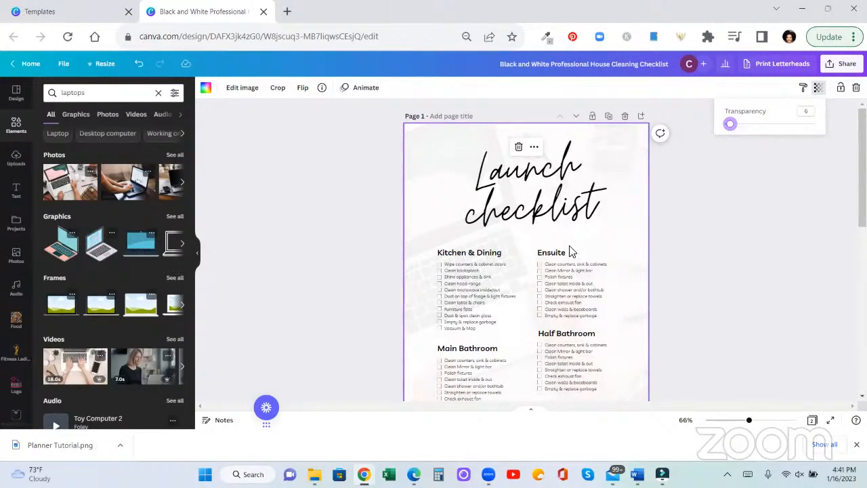
# - Capitalize the first letter of "checklist" in the page 1 title so it reads "Checklist"
pyautogui.click(488, 219)
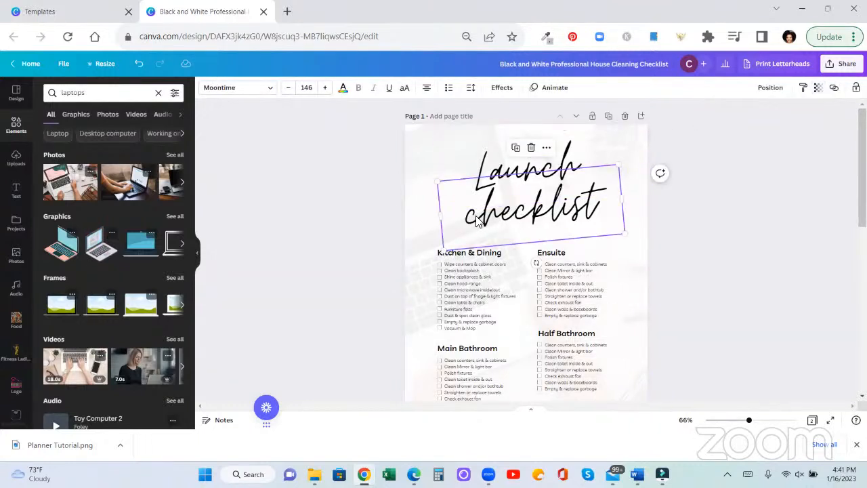
pyautogui.doubleClick(478, 219)
pyautogui.click(478, 214)
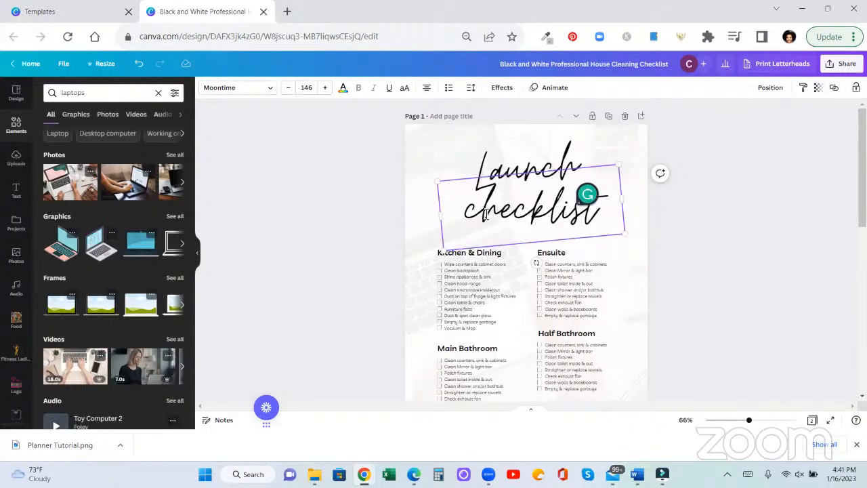
pyautogui.press('BackSpace')
pyautogui.write('C')
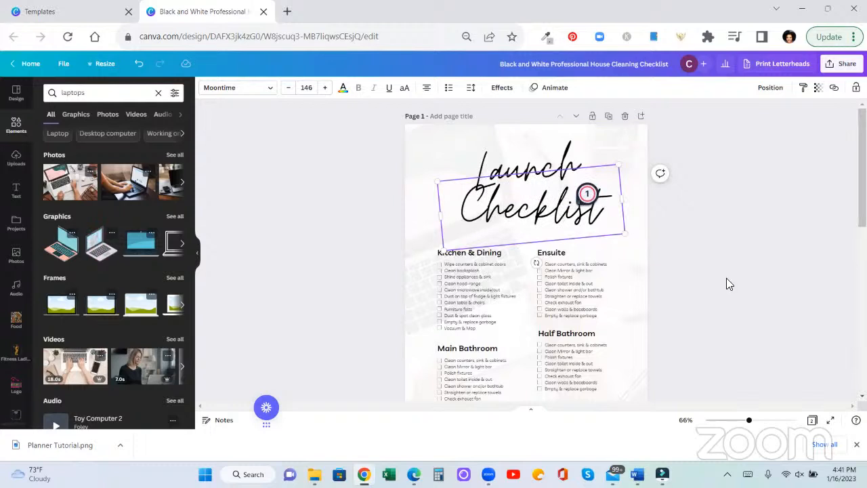
pyautogui.click(597, 230)
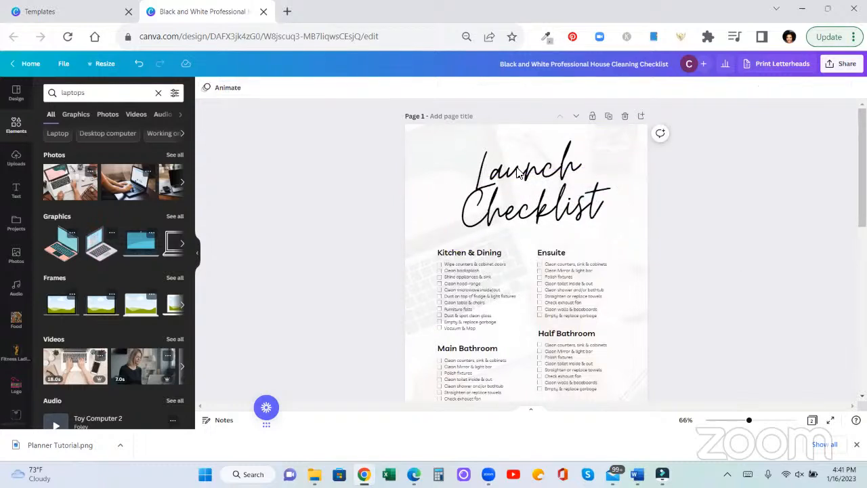
# - Move the title word "Launch" slightly up and nudge "Checklist" up and to the left beneath it
pyautogui.click(545, 179)
pyautogui.moveTo(544, 179); pyautogui.dragTo(545, 172)
pyautogui.click(562, 207)
pyautogui.moveTo(561, 205); pyautogui.dragTo(559, 203)
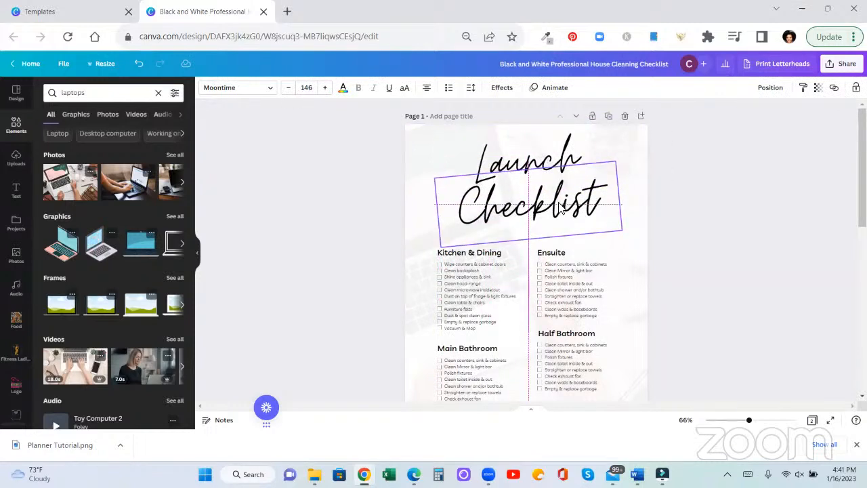
pyautogui.click(790, 189)
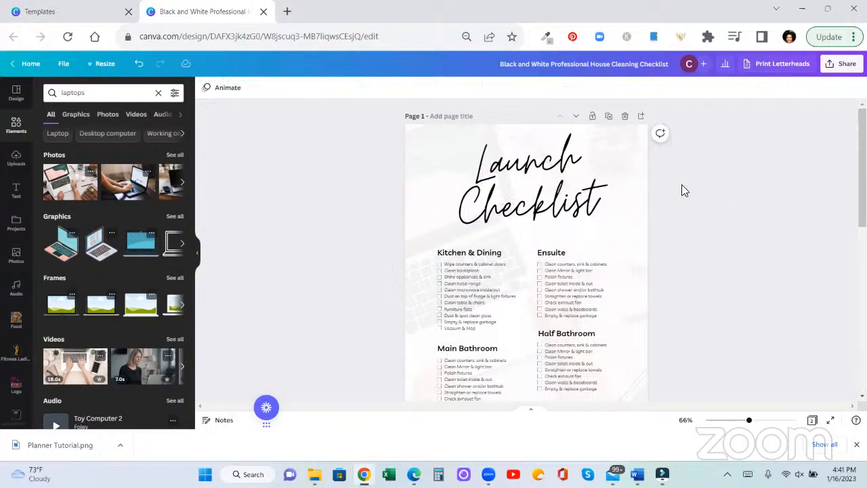
# - Replace the "Kitchen & Dining" section heading on page 1 with "Pre-Work"
pyautogui.scroll(-3, 726, 211)
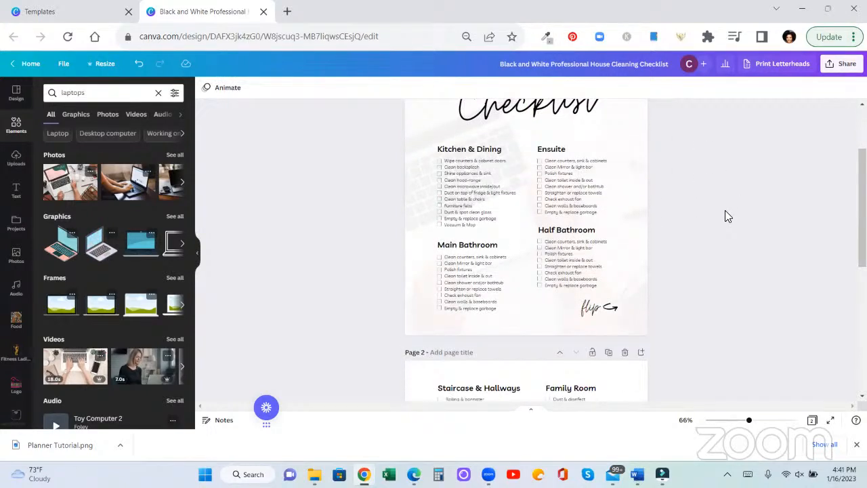
pyautogui.scroll(1, 724, 212)
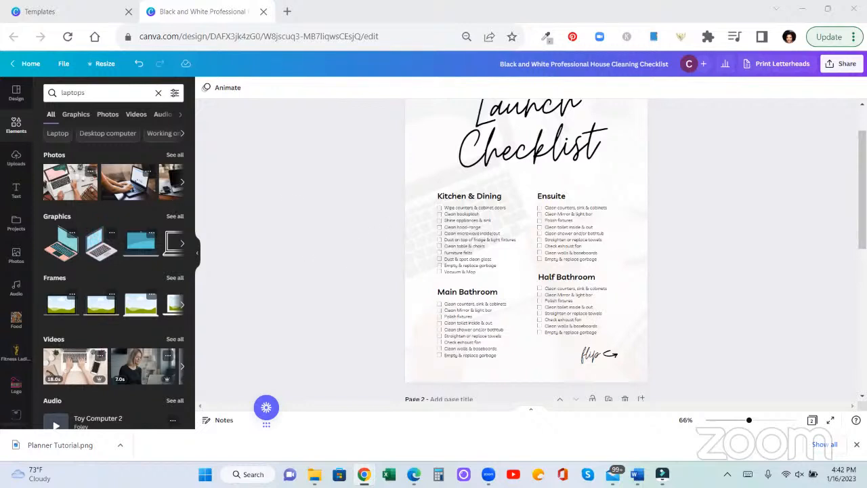
pyautogui.click(460, 198)
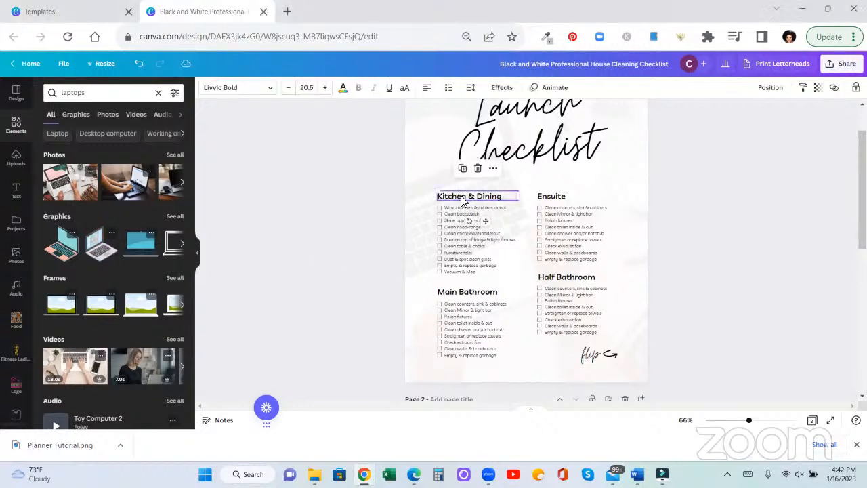
pyautogui.click(758, 421)
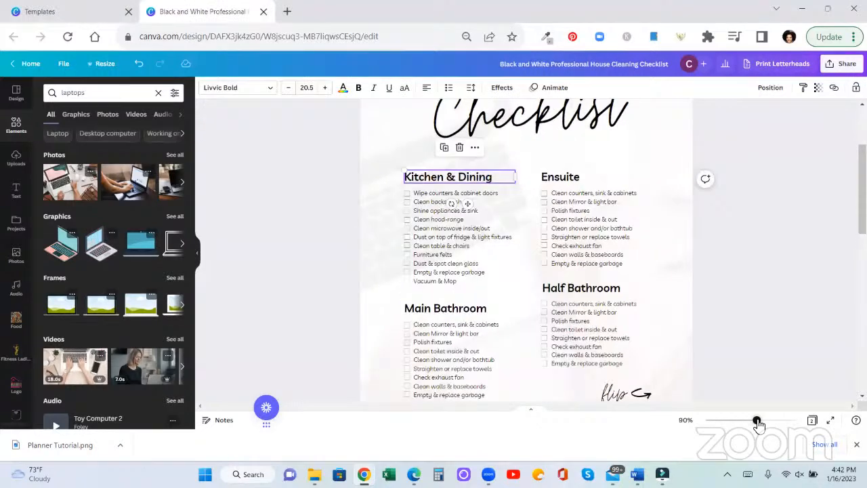
pyautogui.doubleClick(444, 175)
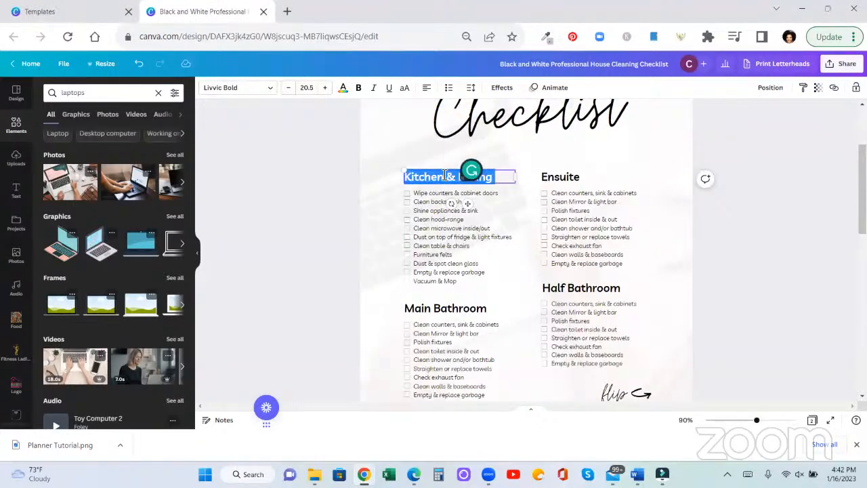
pyautogui.write('Pre-Work')
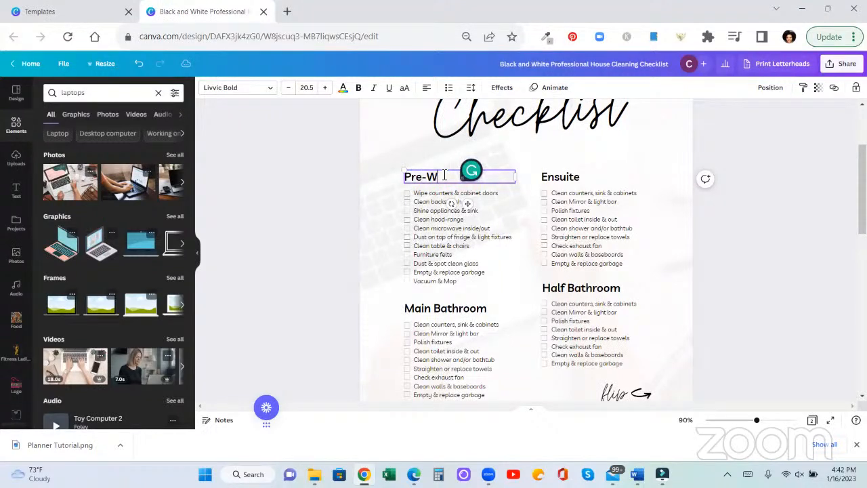
# - Replace the "Ensuite" section heading with "Landing Page"
pyautogui.click(571, 179)
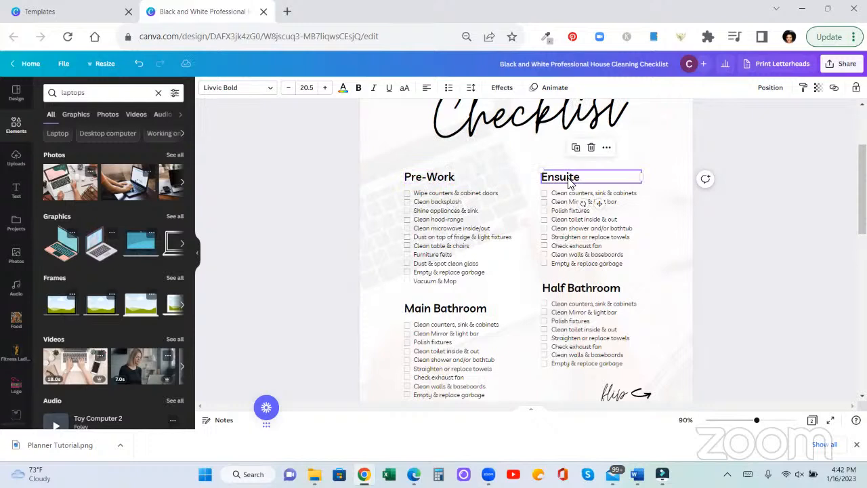
pyautogui.doubleClick(572, 180)
pyautogui.write('Landing Page')
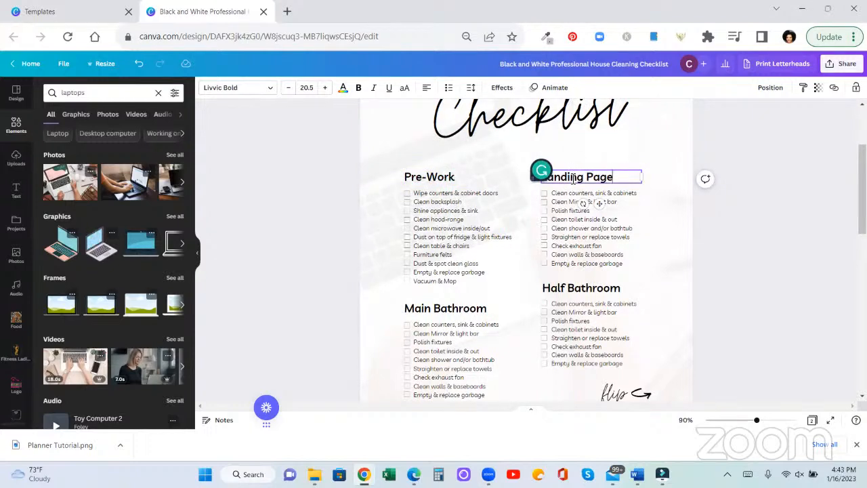
# - Delete page 2 from the design
pyautogui.scroll(-3, 435, 203)
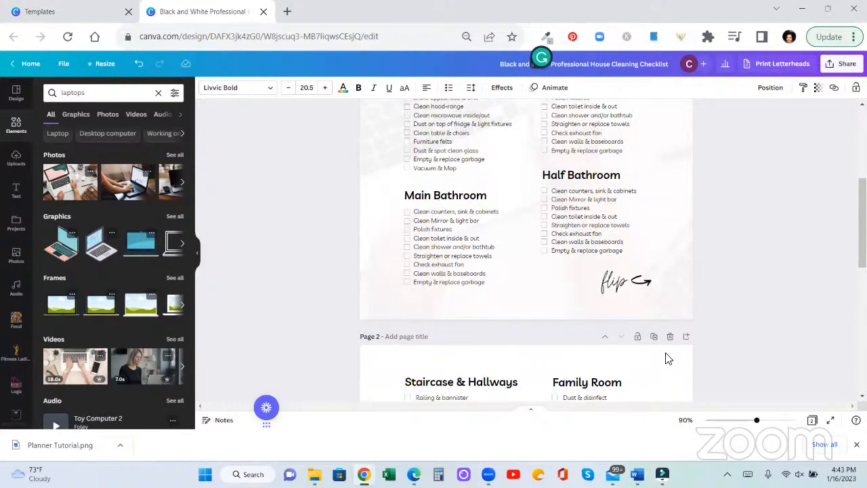
pyautogui.click(671, 337)
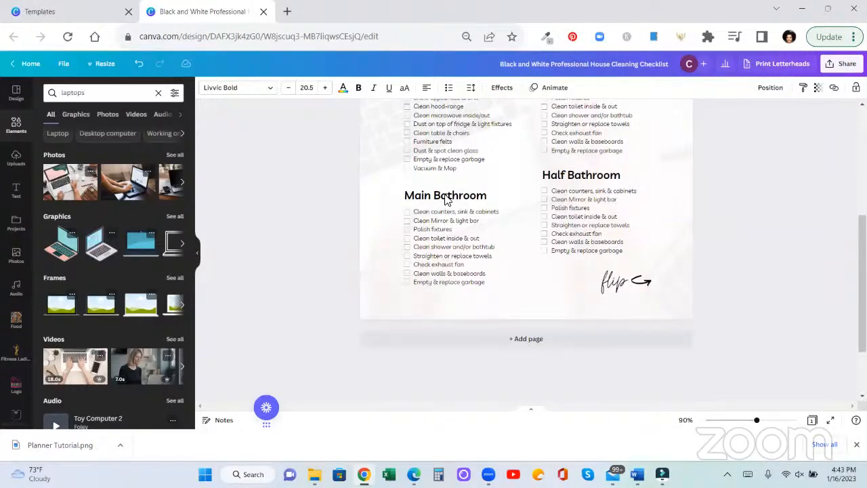
# - Replace the "Main Bathroom" heading with "Marketing & Promotion" and widen its text box so the heading fits on one line
pyautogui.click(447, 234)
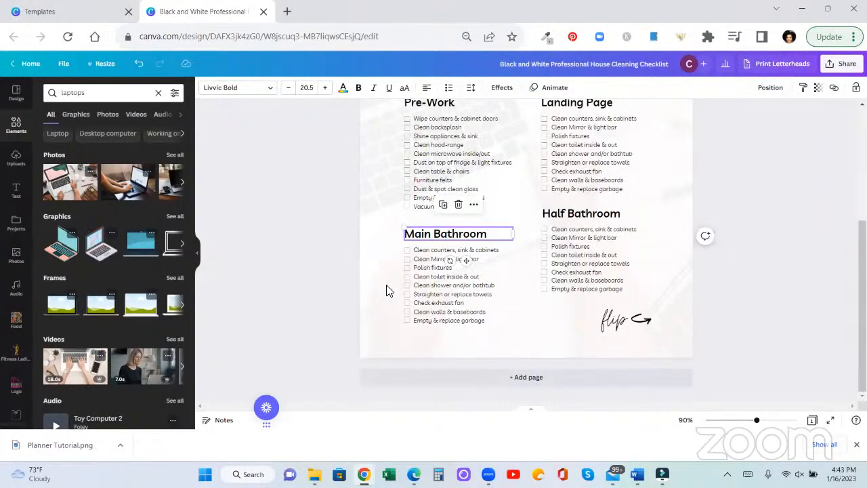
pyautogui.click(427, 240)
pyautogui.click(436, 233)
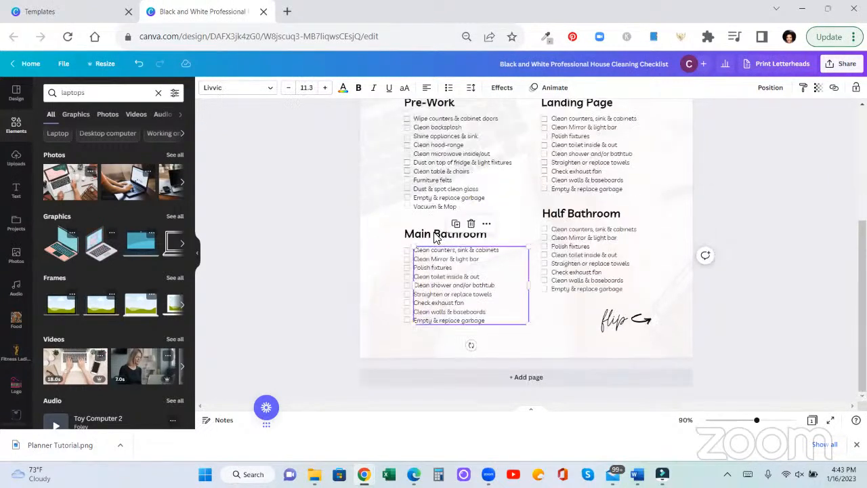
pyautogui.doubleClick(436, 234)
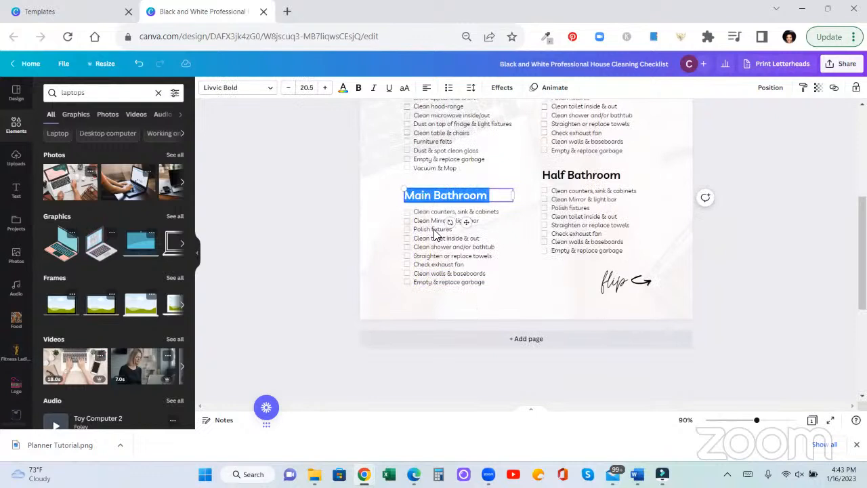
pyautogui.write('Marketing')
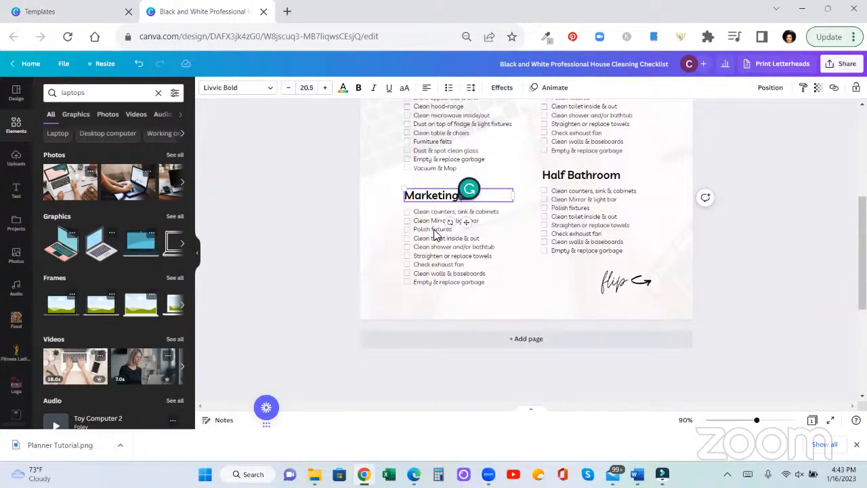
pyautogui.write(' Promotion')
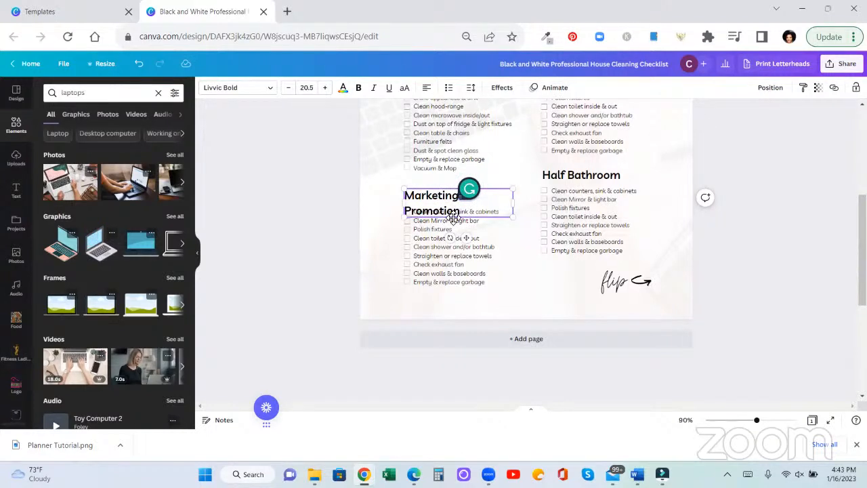
pyautogui.moveTo(513, 211); pyautogui.dragTo(533, 206)
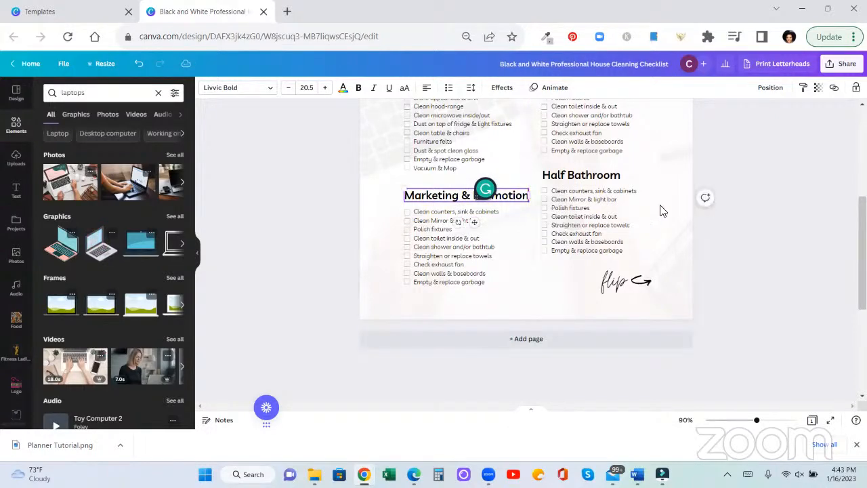
pyautogui.click(784, 185)
pyautogui.scroll(1, 784, 186)
pyautogui.click(441, 237)
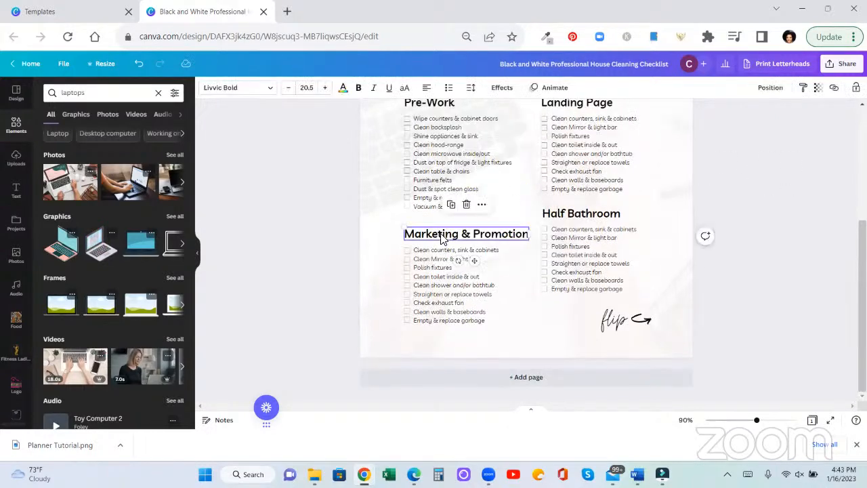
# - Replace the "Half Bathroom" section heading with "Class Structure"
pyautogui.click(582, 215)
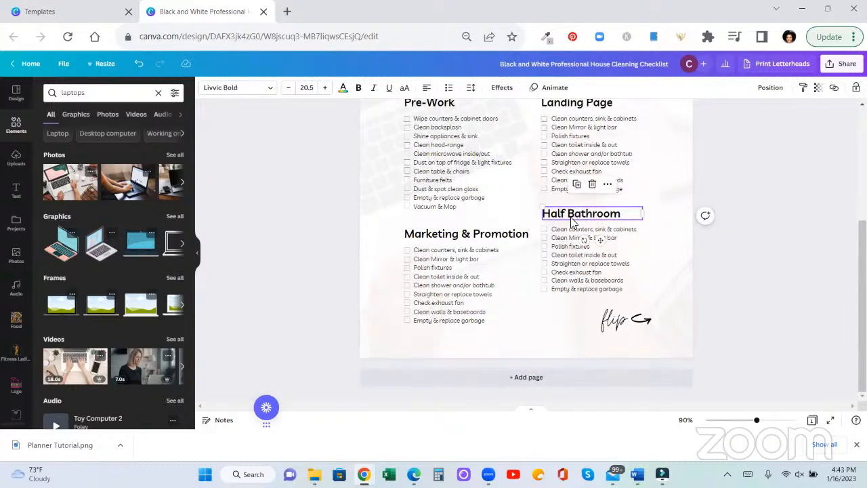
pyautogui.doubleClick(566, 217)
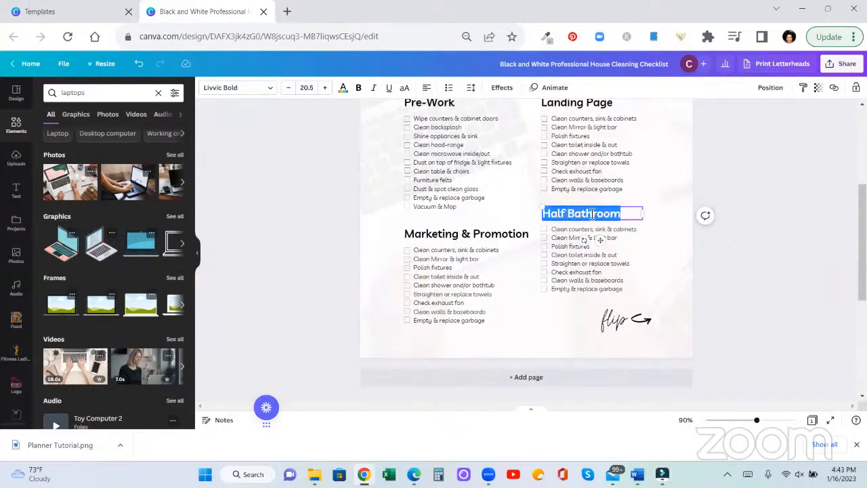
pyautogui.press('BackSpace')
pyautogui.write('Glass Stri')
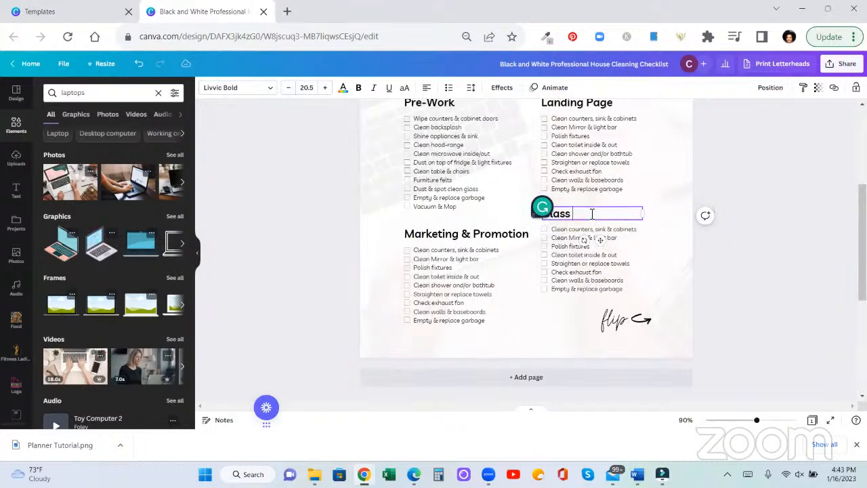
pyautogui.write('cture')
pyautogui.click(738, 267)
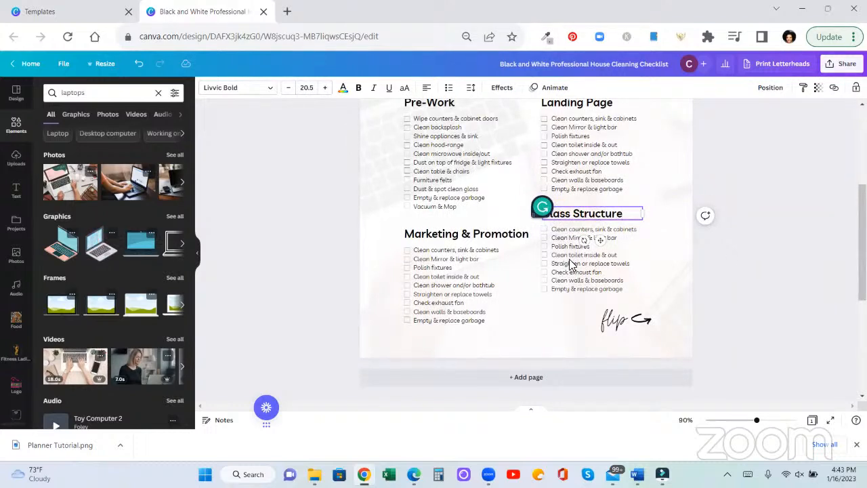
# - Delete the handwritten "flip" text and the curved arrow beside it near the bottom of the page
pyautogui.click(634, 323)
pyautogui.press('Delete')
pyautogui.click(640, 319)
pyautogui.press('Delete')
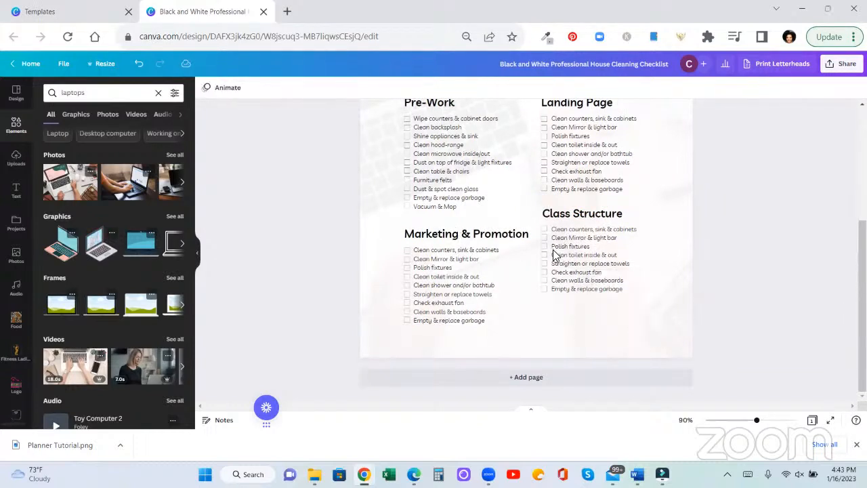
pyautogui.click(547, 212)
pyautogui.click(782, 247)
pyautogui.click(591, 215)
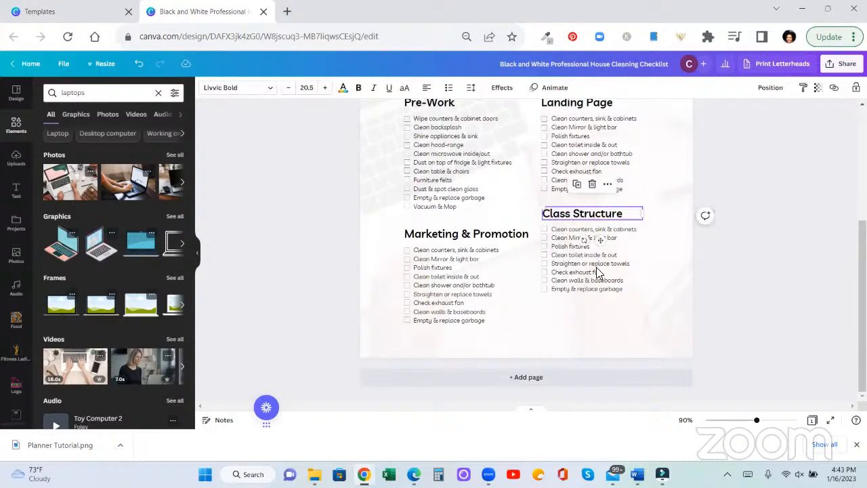
pyautogui.click(694, 275)
pyautogui.moveTo(623, 202); pyautogui.dragTo(603, 292)
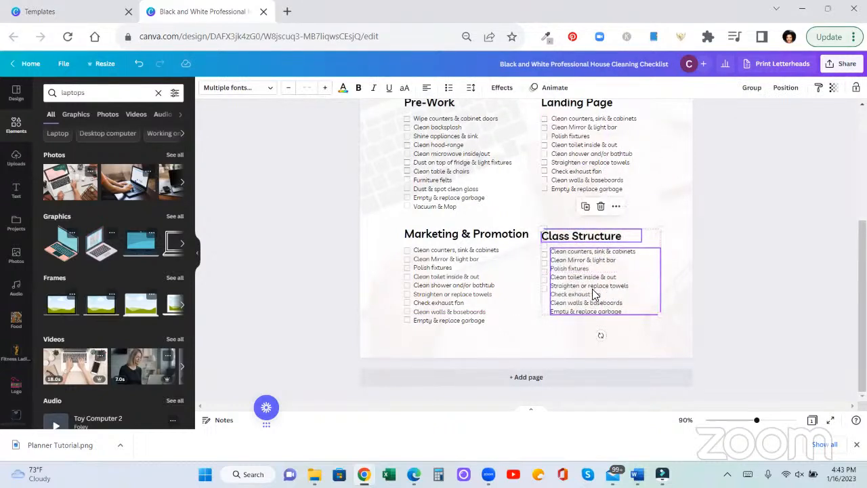
pyautogui.hotkey('ctrl', 'z')
pyautogui.click(770, 251)
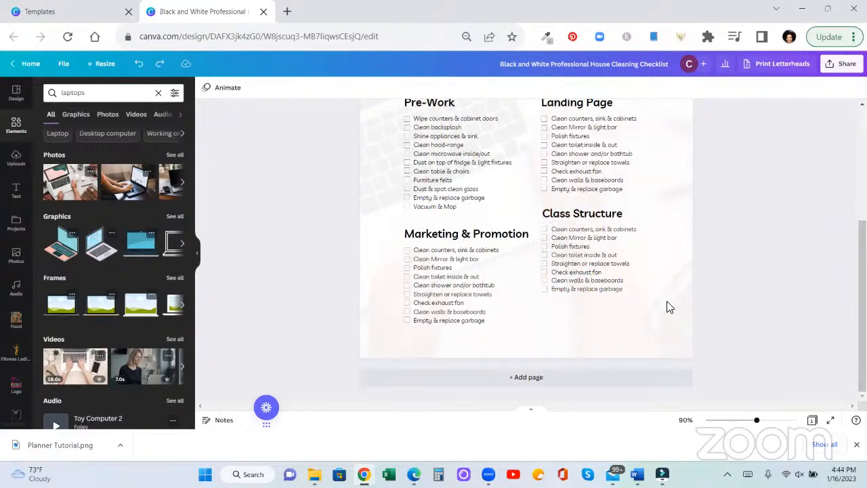
# - Move the whole Class Structure section, including its checkboxes, down until its heading lines up with "Marketing & Promotion"
pyautogui.moveTo(668, 306); pyautogui.dragTo(541, 213)
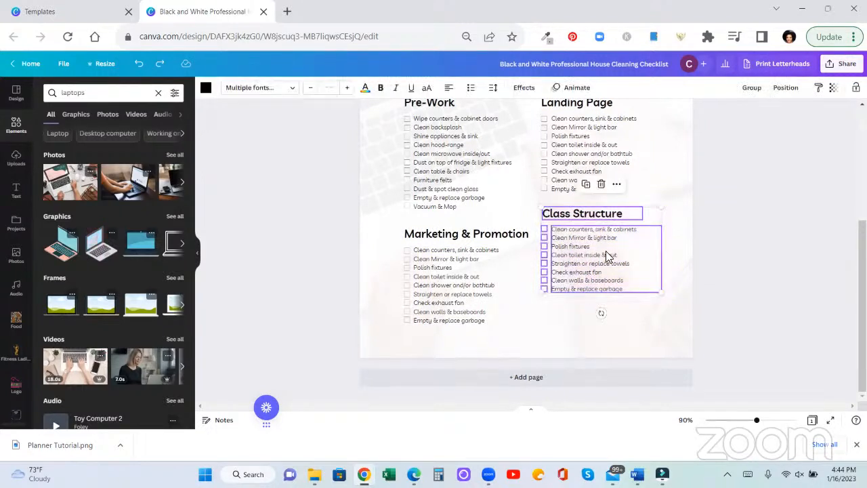
pyautogui.press('Down')
pyautogui.press('Down')
pyautogui.press('Down')
pyautogui.press('Down')
pyautogui.press('Down')
pyautogui.press('Down')
pyautogui.press('Down')
pyautogui.press('Down')
pyautogui.press('Down')
pyautogui.press('Down')
pyautogui.press('Down')
pyautogui.press('Down')
pyautogui.press('Down')
pyautogui.press('Down')
pyautogui.press('Down')
pyautogui.press('Down')
pyautogui.press('Down')
pyautogui.press('Down')
pyautogui.press('Down')
pyautogui.press('Down')
pyautogui.press('Down')
pyautogui.press('Down')
pyautogui.press('Down')
pyautogui.press('Down')
pyautogui.press('Down')
pyautogui.press('Down')
pyautogui.press('Down')
pyautogui.press('Down')
pyautogui.press('Down')
pyautogui.press('Down')
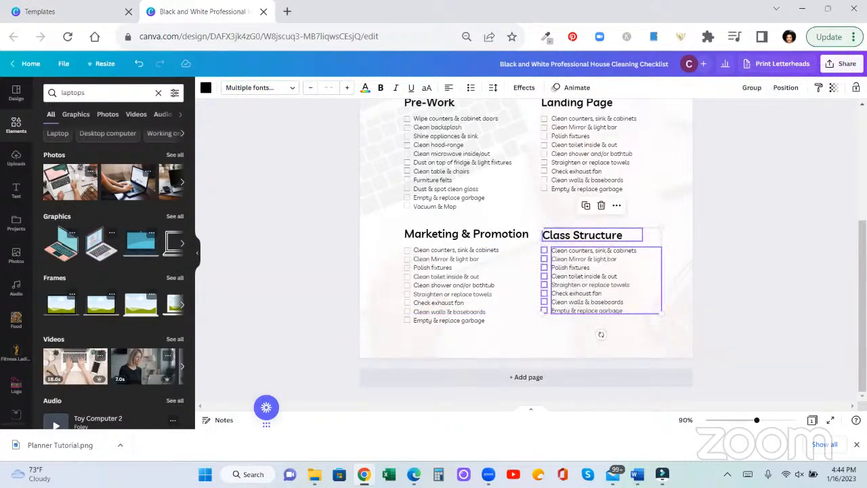
pyautogui.click(826, 154)
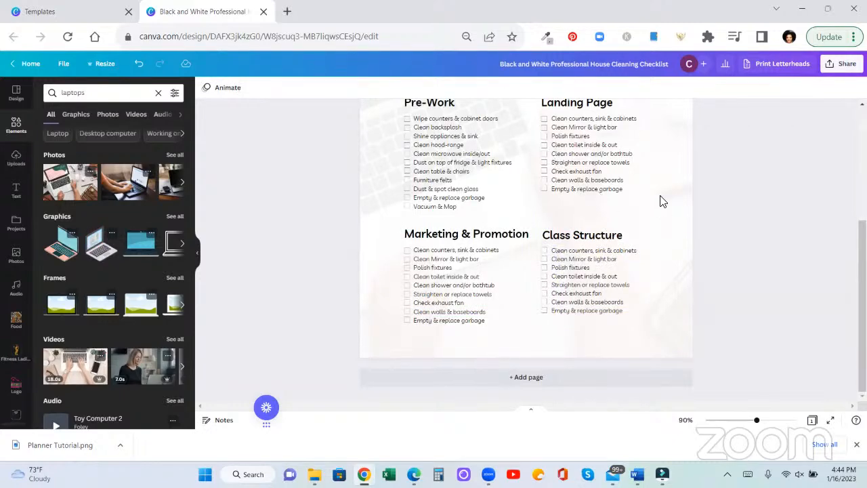
# - Replace the first two Pre-Work checklist items with "Test Idea" and "Finalize Topic"
pyautogui.scroll(1, 518, 187)
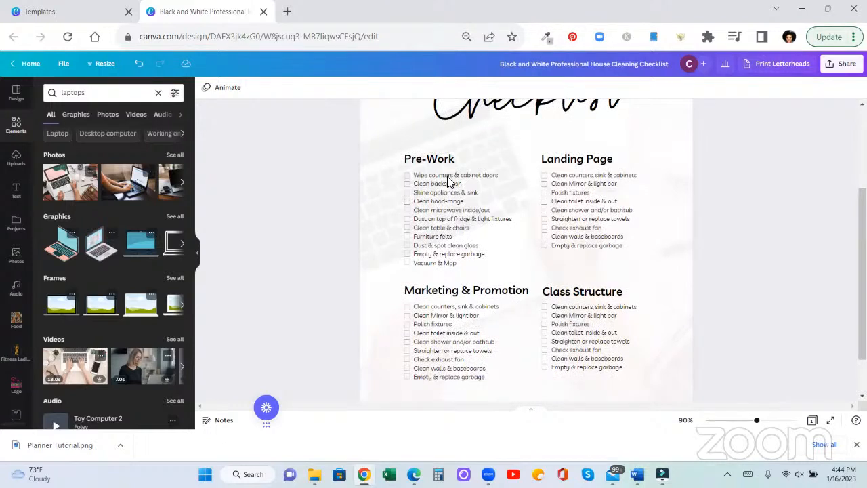
pyautogui.click(449, 182)
pyautogui.click(450, 176)
pyautogui.click(510, 180)
pyautogui.moveTo(502, 176); pyautogui.dragTo(412, 176)
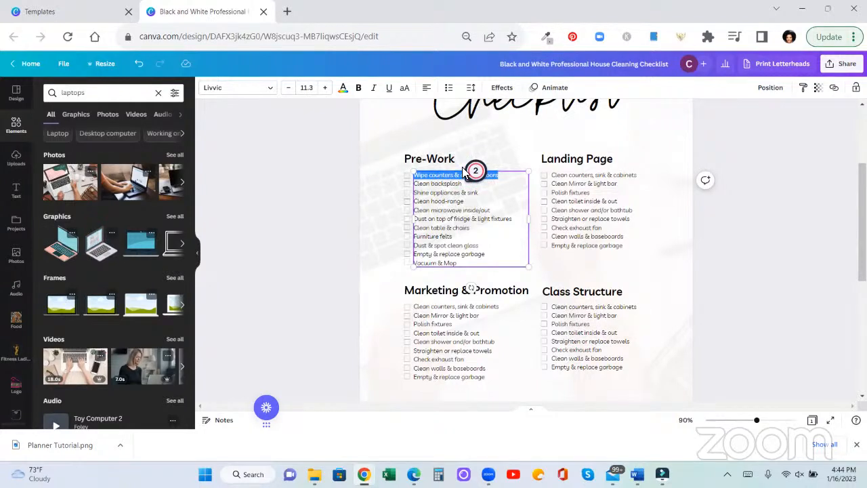
pyautogui.write('Test')
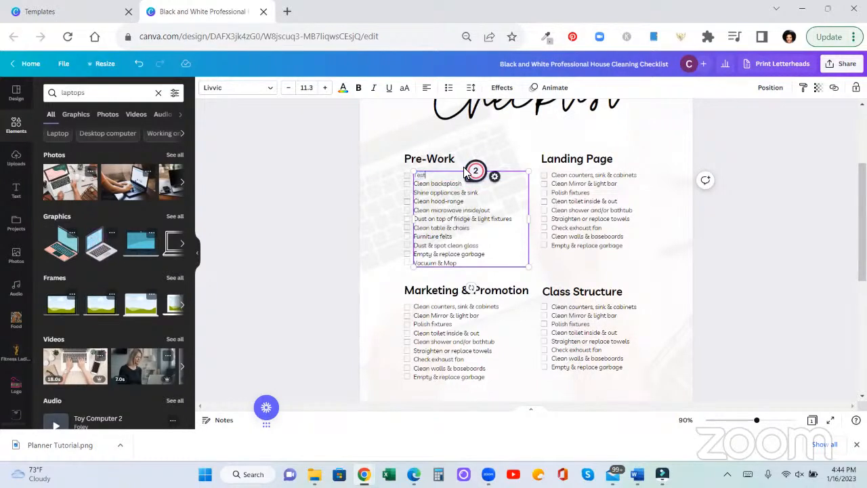
pyautogui.write(' Idea')
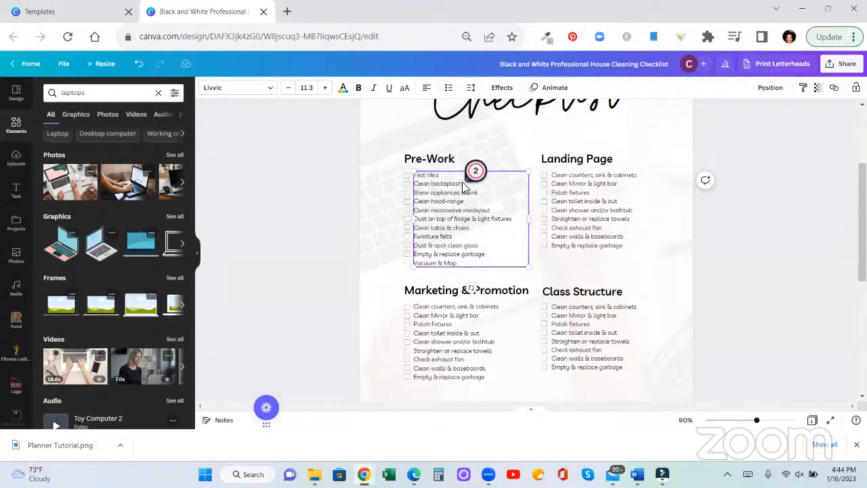
pyautogui.moveTo(467, 184); pyautogui.dragTo(417, 189)
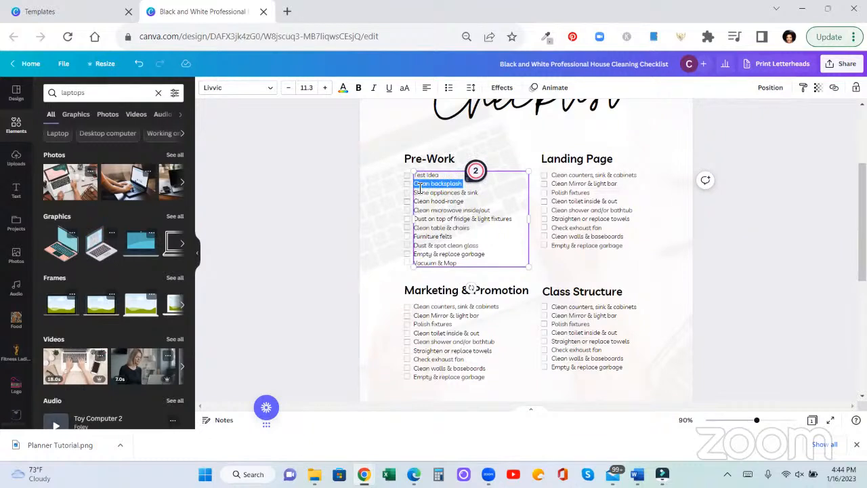
pyautogui.write('P')
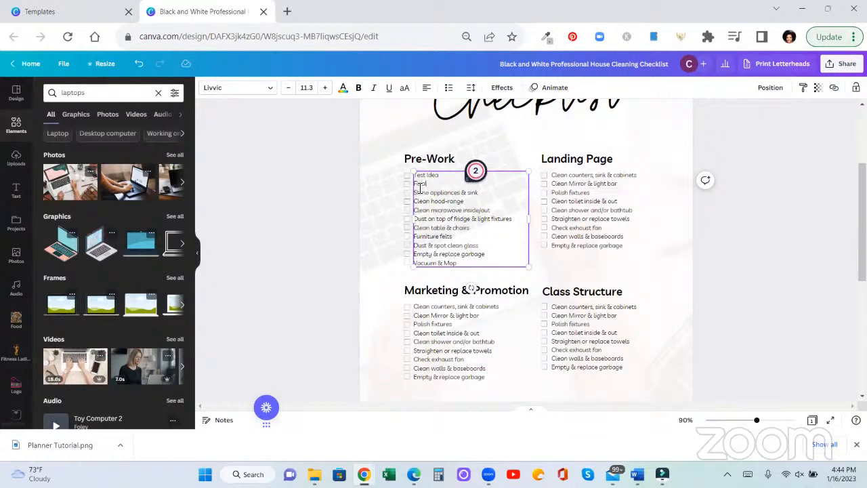
pyautogui.write('inalize Topic')
# - Replace the third and fourth Pre-Work items with "Graphics" and "Outline"
pyautogui.moveTo(414, 193); pyautogui.dragTo(475, 193)
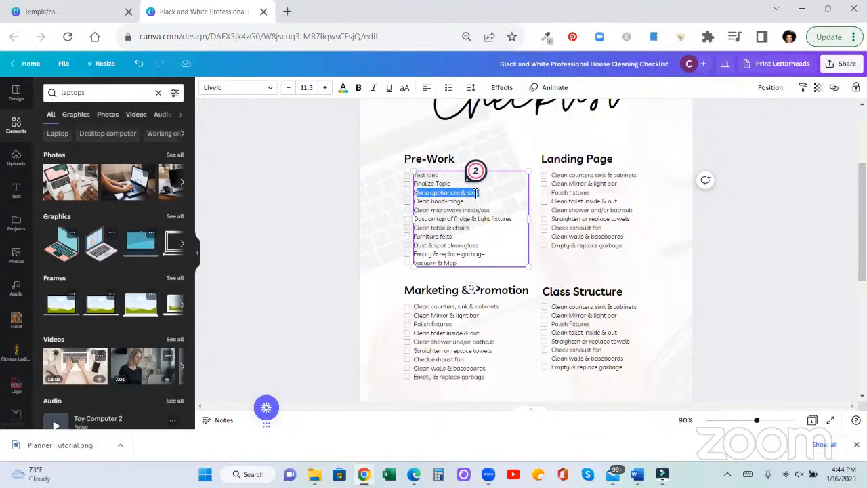
pyautogui.write('S')
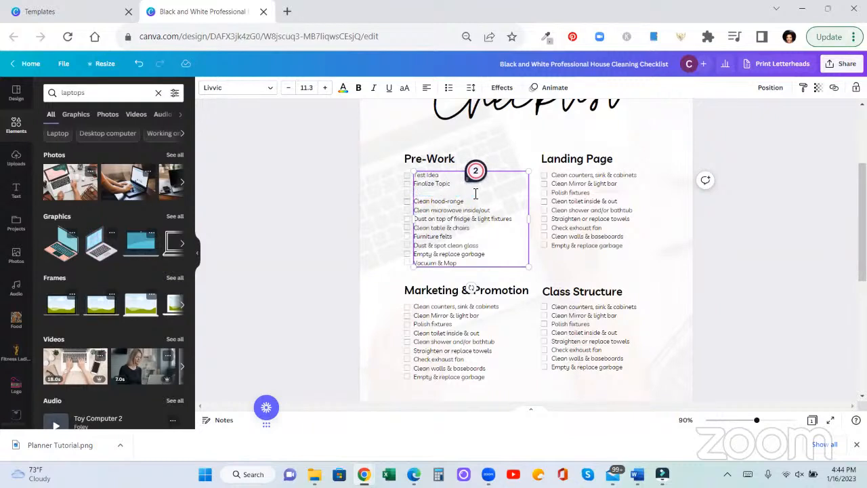
pyautogui.write('Gro')
pyautogui.write('phics')
pyautogui.moveTo(465, 201); pyautogui.dragTo(419, 202)
pyautogui.write('Outline')
# - Replace the fifth and sixth Pre-Work items with "Goals - Revenue and Attendee" and "Upsell - Revenue and Purchases"
pyautogui.moveTo(492, 210); pyautogui.dragTo(418, 212)
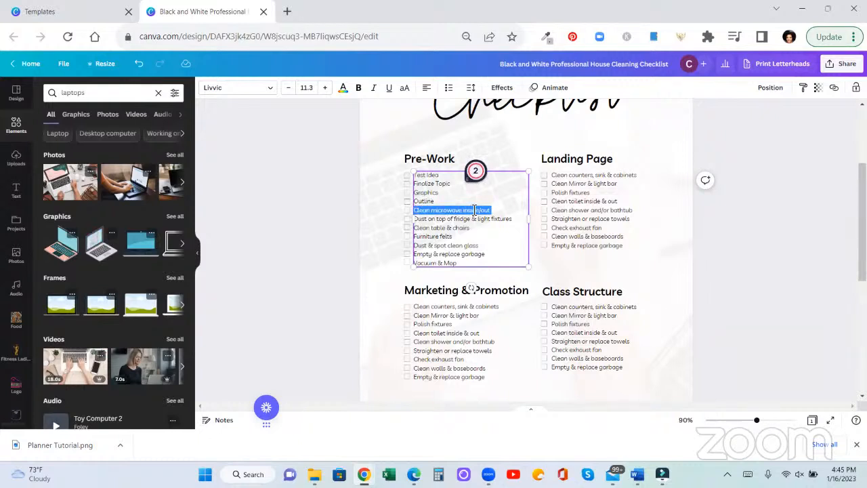
pyautogui.write('Goals - Revenue')
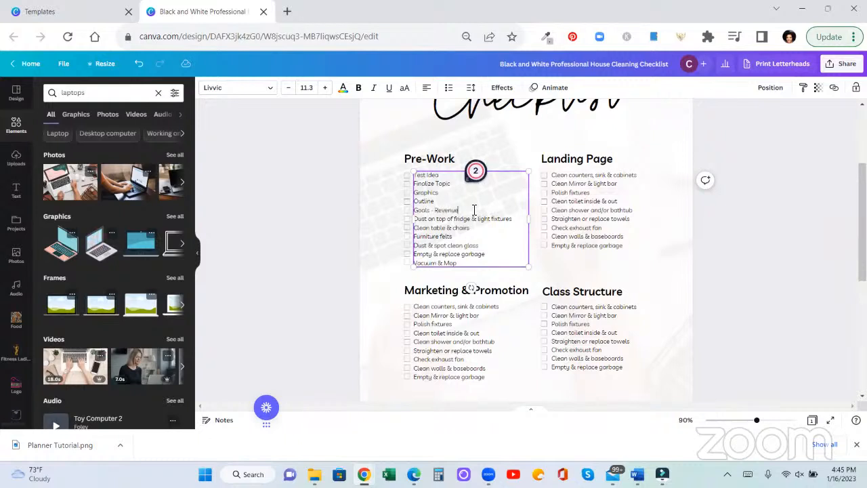
pyautogui.write(' and Itter')
pyautogui.write('dee')
pyautogui.moveTo(513, 222); pyautogui.dragTo(420, 221)
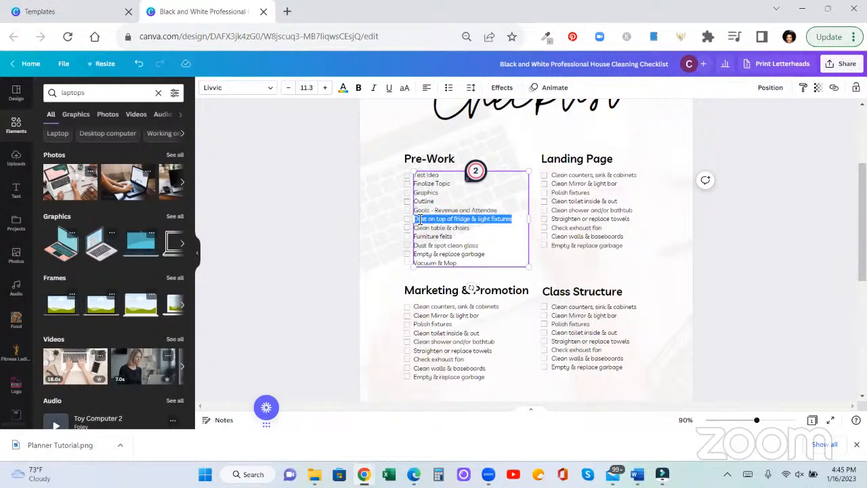
pyautogui.write('Upsell')
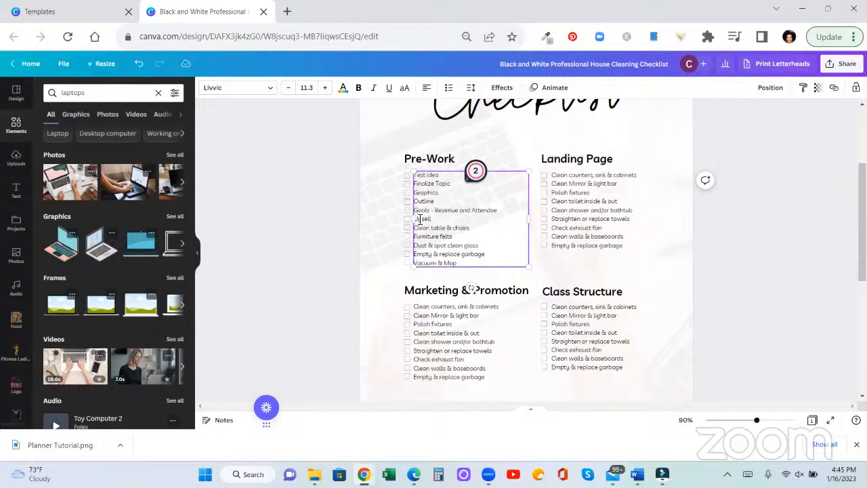
pyautogui.write(' - Revenue and Purchases')
# - Replace the seventh and eighth Pre-Work items with "Start and End Date" and "Support"
pyautogui.doubleClick(465, 228)
pyautogui.keyDown('shift'); pyautogui.click(416, 228); pyautogui.keyUp('shift')
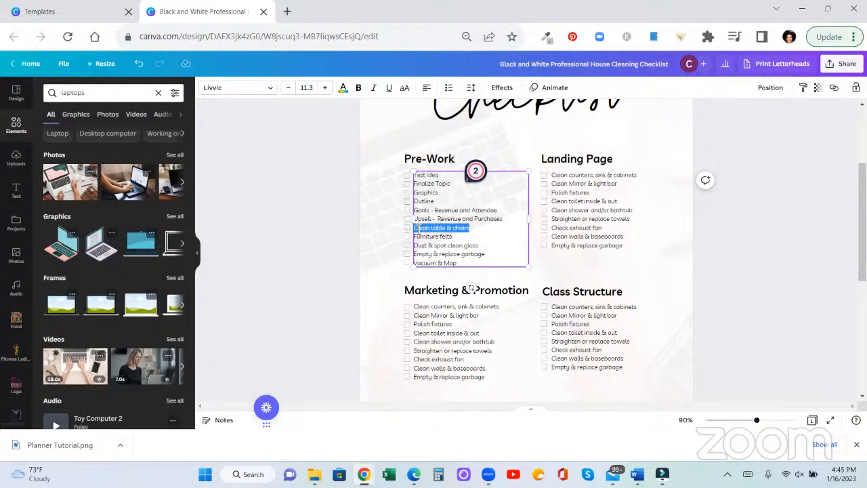
pyautogui.write('Start and End Date')
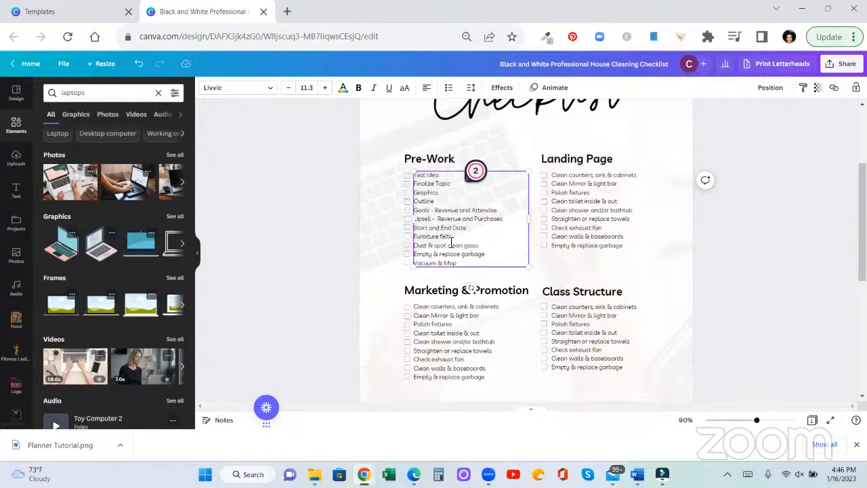
pyautogui.moveTo(454, 236); pyautogui.dragTo(419, 235)
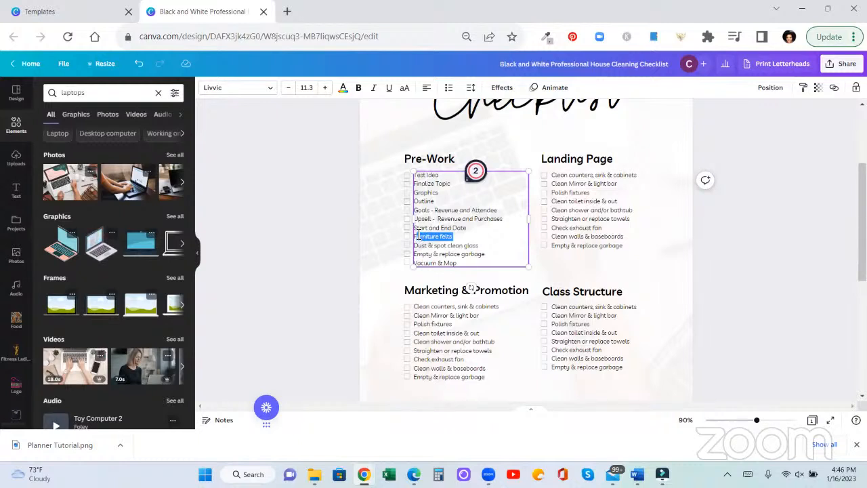
pyautogui.write('F')
pyautogui.press('BackSpace')
pyautogui.write('upport')
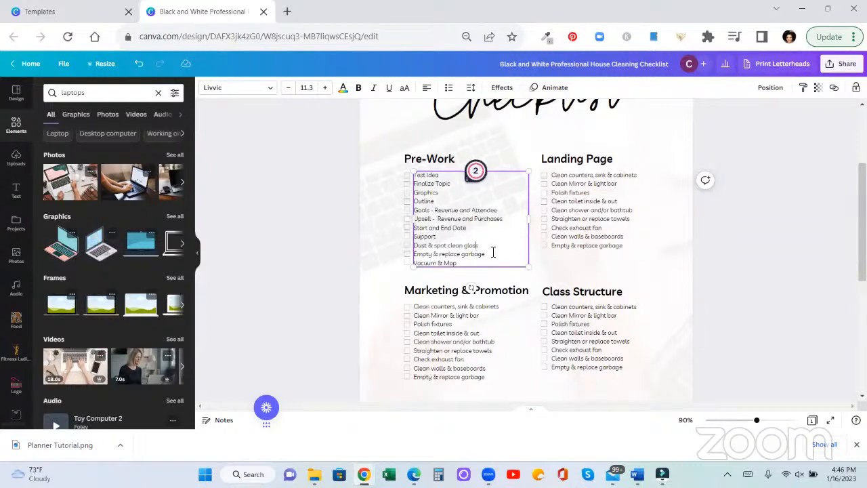
# - Delete the last three cleaning items from the Pre-Work list along with their leftover checkboxes
pyautogui.moveTo(460, 263); pyautogui.dragTo(421, 248)
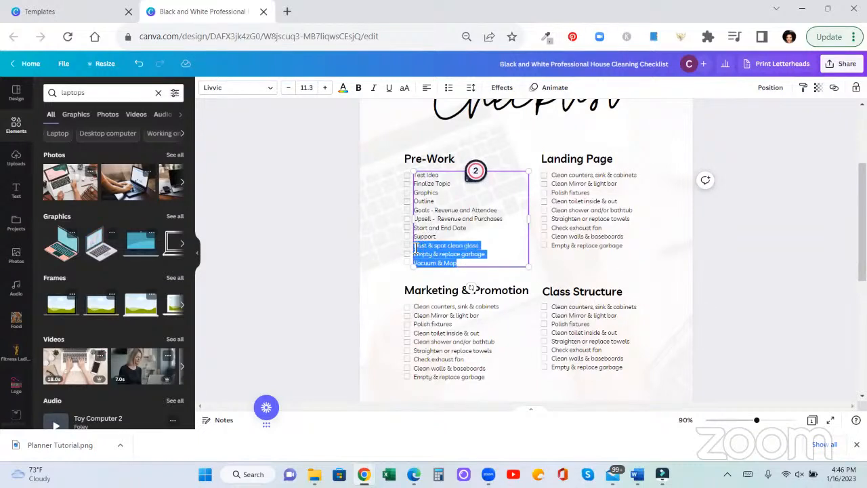
pyautogui.press('BackSpace')
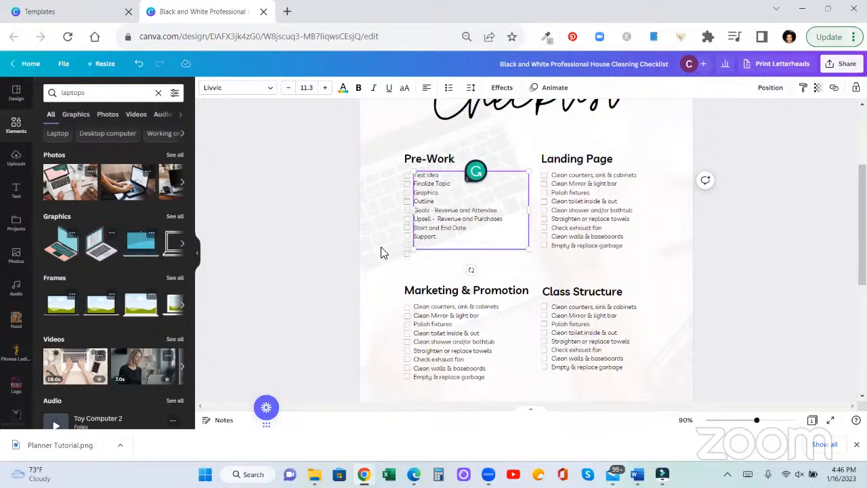
pyautogui.click(405, 250)
pyautogui.moveTo(398, 244); pyautogui.dragTo(412, 262)
pyautogui.press('Delete')
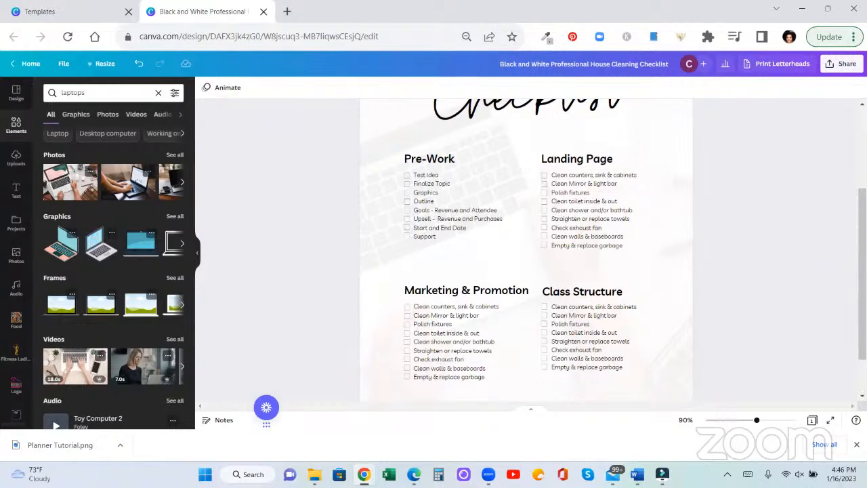
# - Replace the first Landing Page item with "Copy" and move the writing-assistant badge off the list
pyautogui.click(595, 179)
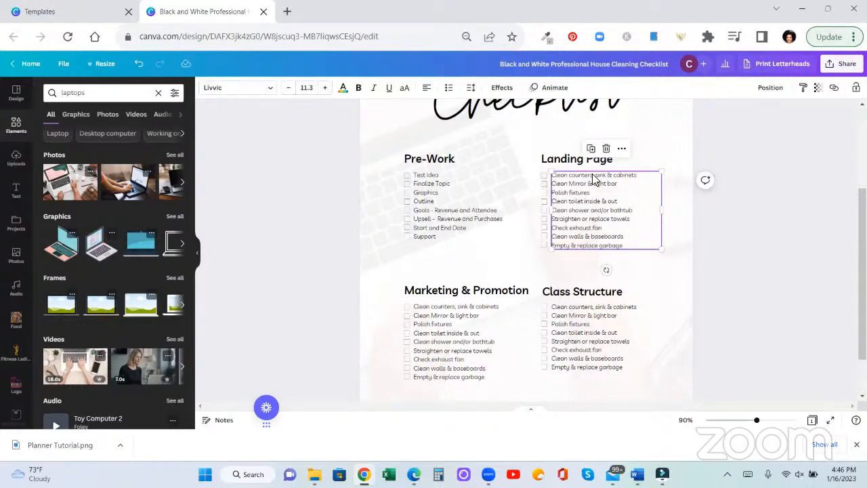
pyautogui.click(597, 177)
pyautogui.moveTo(648, 178); pyautogui.dragTo(553, 171)
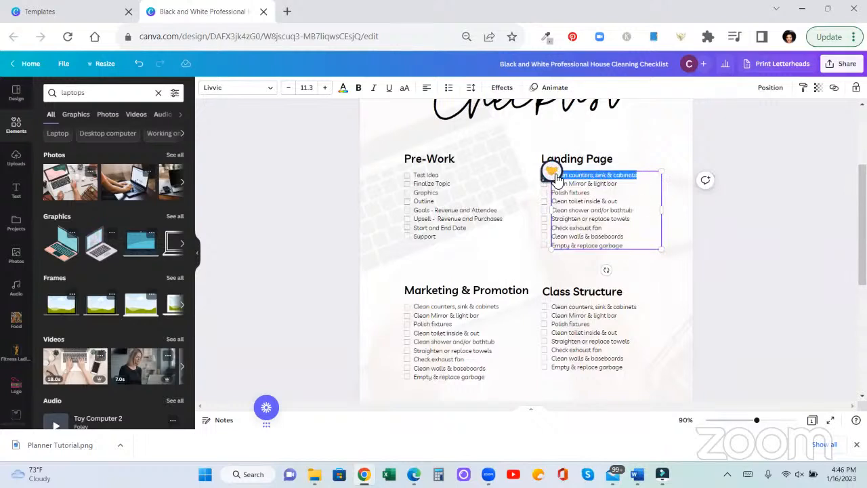
pyautogui.press('BackSpace')
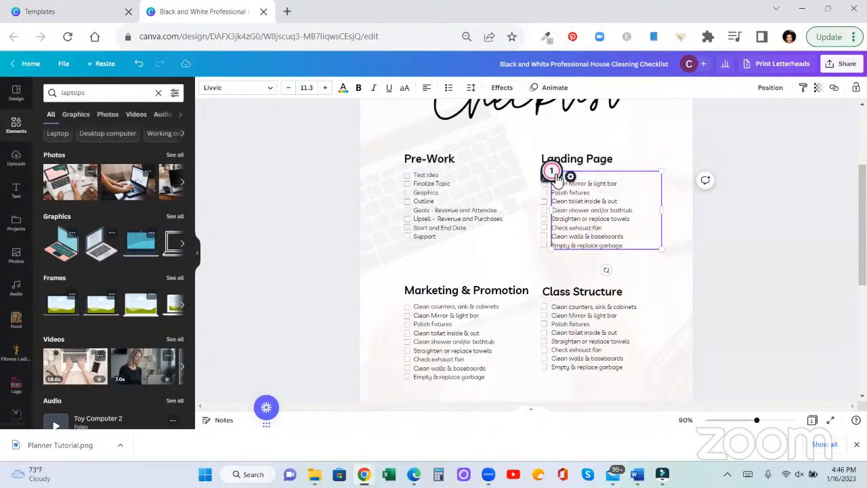
pyautogui.click(617, 192)
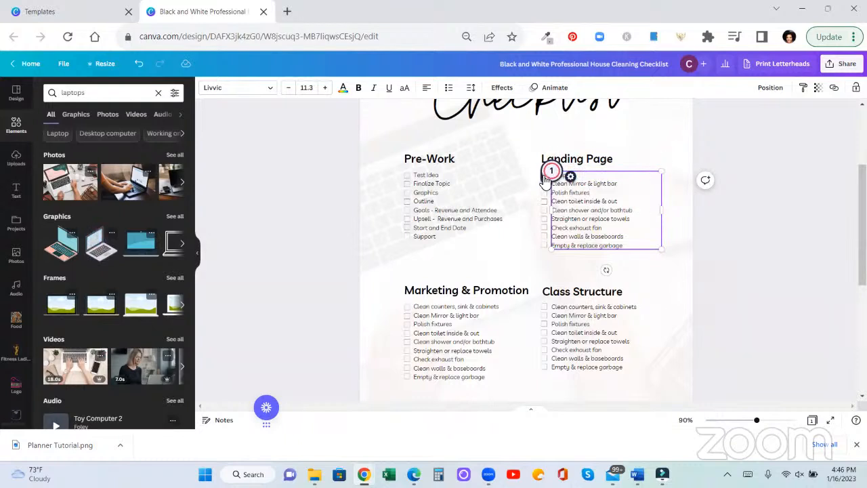
pyautogui.moveTo(548, 176); pyautogui.dragTo(713, 146)
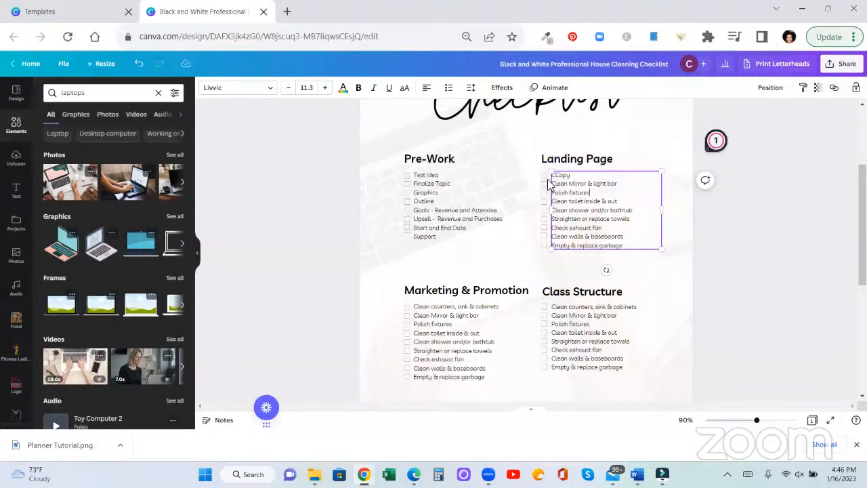
# - Remove the stray letter before "Copy" and replace the second Landing Page item with "Testimonials"
pyautogui.click(559, 175)
pyautogui.press('BackSpace')
pyautogui.moveTo(618, 184); pyautogui.dragTo(557, 184)
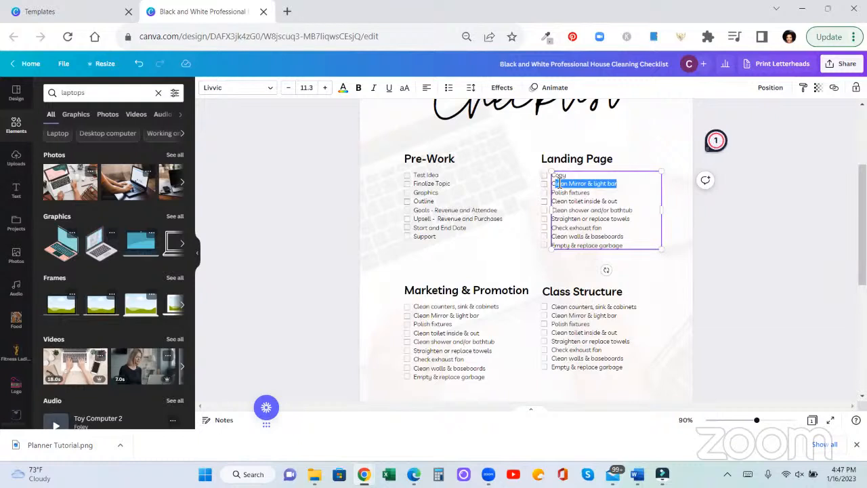
pyautogui.press('BackSpace')
pyautogui.write('Testimo')
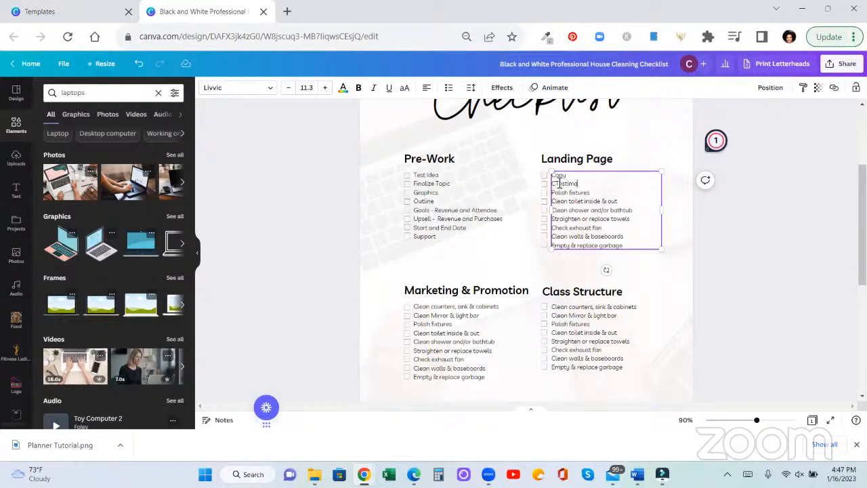
pyautogui.write('onials')
pyautogui.click(555, 183)
pyautogui.press('BackSpace')
# - Replace the third Landing Page item with "Visuals/Audio - Graphics, Photos, Videos"
pyautogui.moveTo(591, 193); pyautogui.dragTo(553, 193)
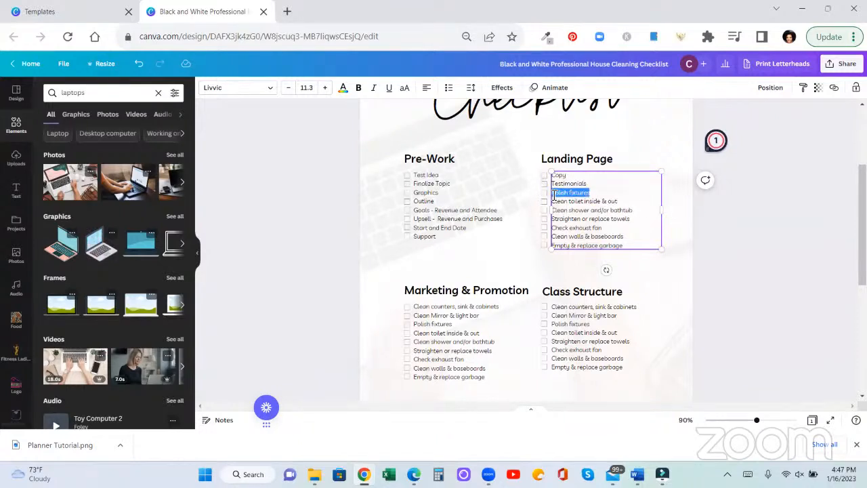
pyautogui.press('BackSpace')
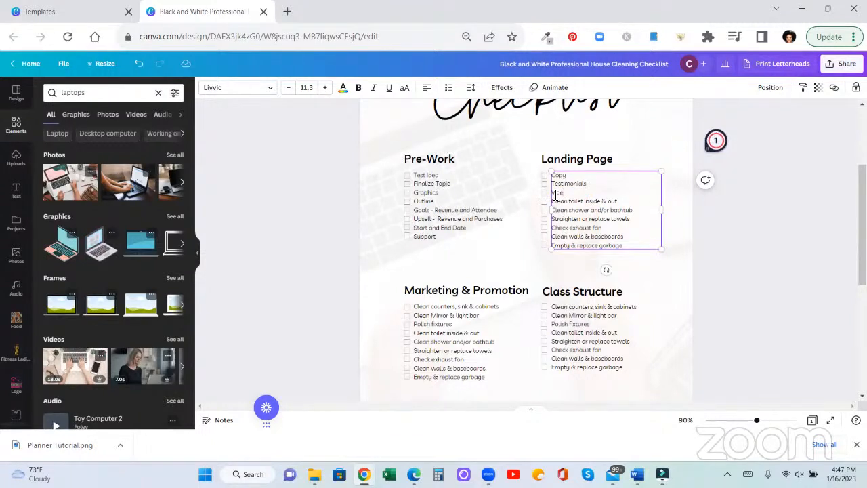
pyautogui.write('Vide')
pyautogui.press('BackSpace')
pyautogui.press('BackSpace')
pyautogui.write('suals/Audio - Graphics, Photo')
pyautogui.write('s')
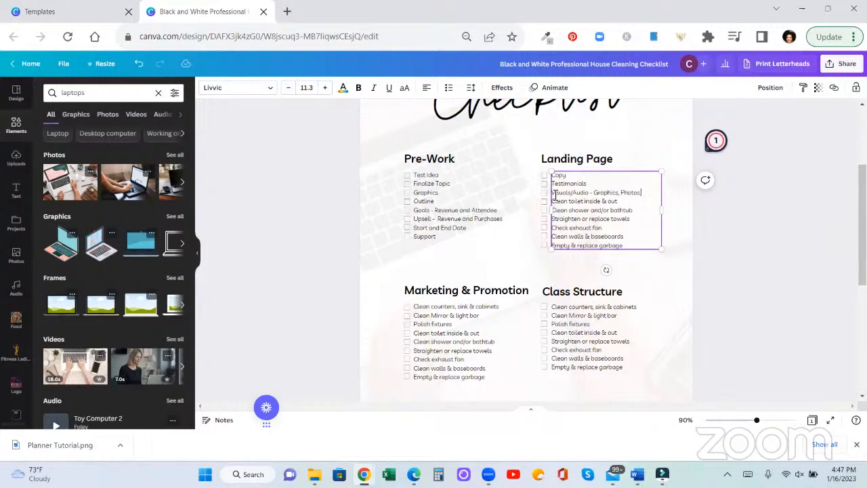
pyautogui.write(', Videos')
# - Replace the fourth Landing Page item with "Auto Responder- Email with all instructions" and widen the text box to fit it on one line
pyautogui.scroll(3, 529, 200)
pyautogui.scroll(-1, 524, 201)
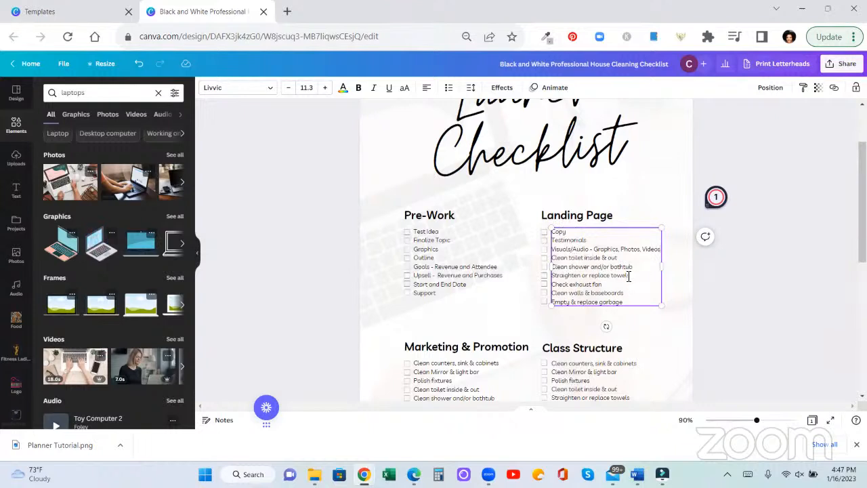
pyautogui.moveTo(617, 258); pyautogui.dragTo(554, 259)
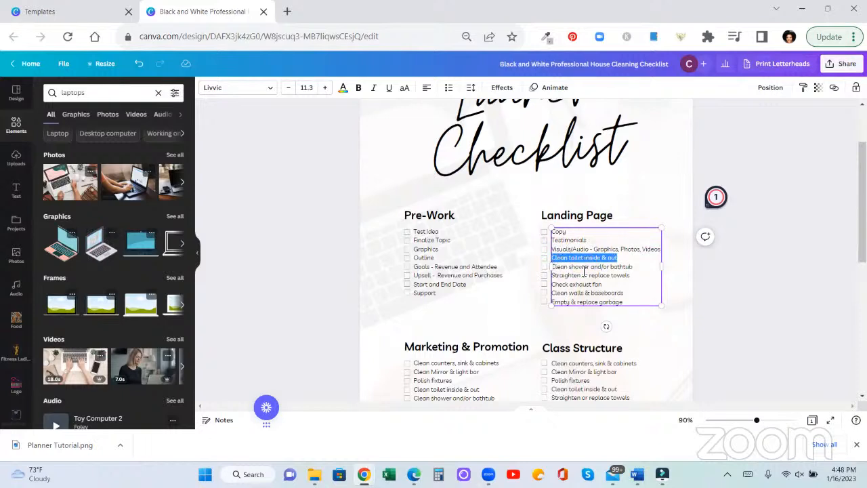
pyautogui.write('Au')
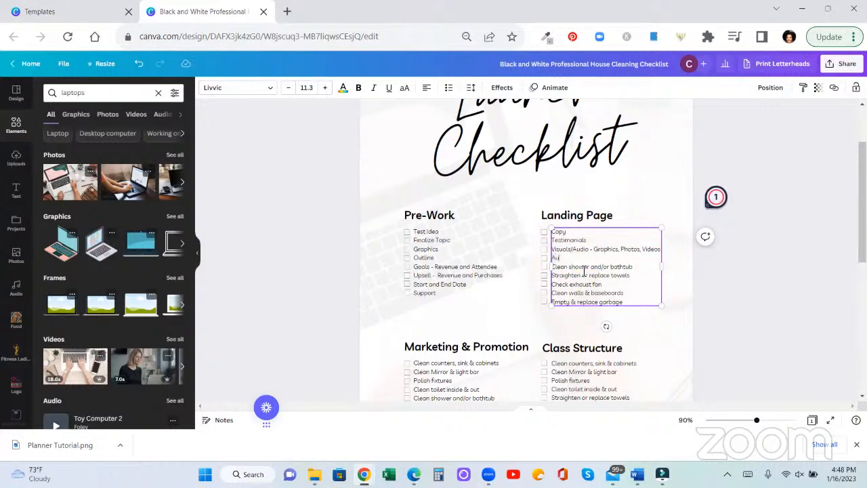
pyautogui.write('to Responder')
pyautogui.write('- Email with all instructions')
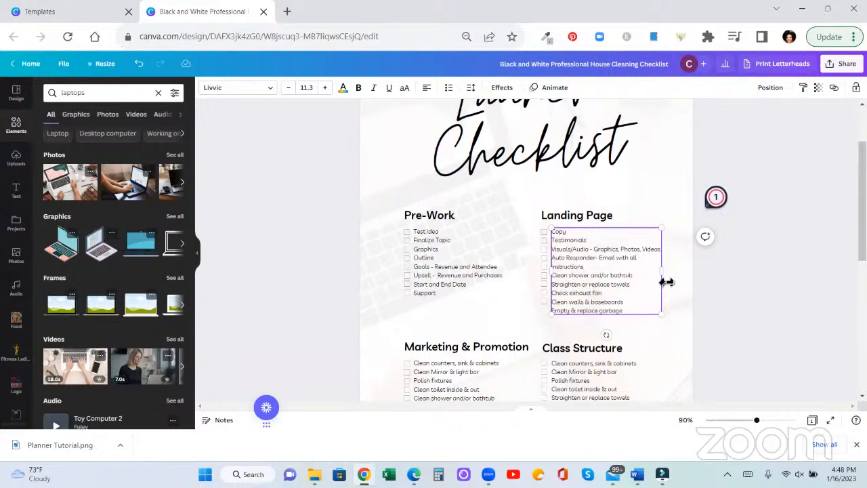
pyautogui.moveTo(676, 277); pyautogui.dragTo(679, 275)
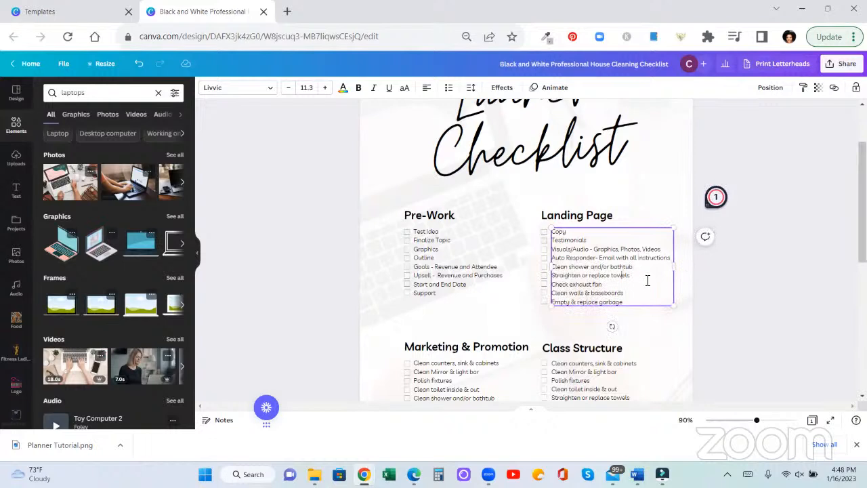
# - Replace the remaining cleaning items in the Landing Page list with "Email Sequence and Start Date Countdown"
pyautogui.moveTo(618, 276); pyautogui.dragTo(639, 274)
pyautogui.moveTo(624, 302); pyautogui.dragTo(555, 268)
pyautogui.press('BackSpace')
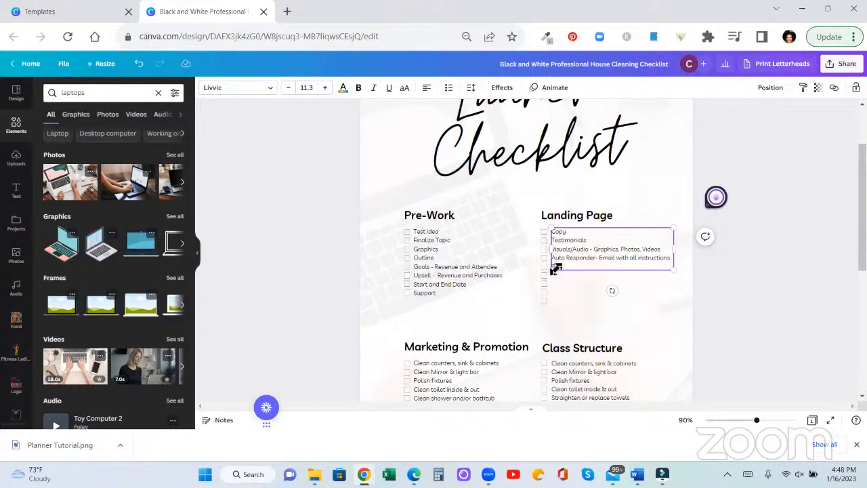
pyautogui.write('Email Sequence and Start Date Countdown')
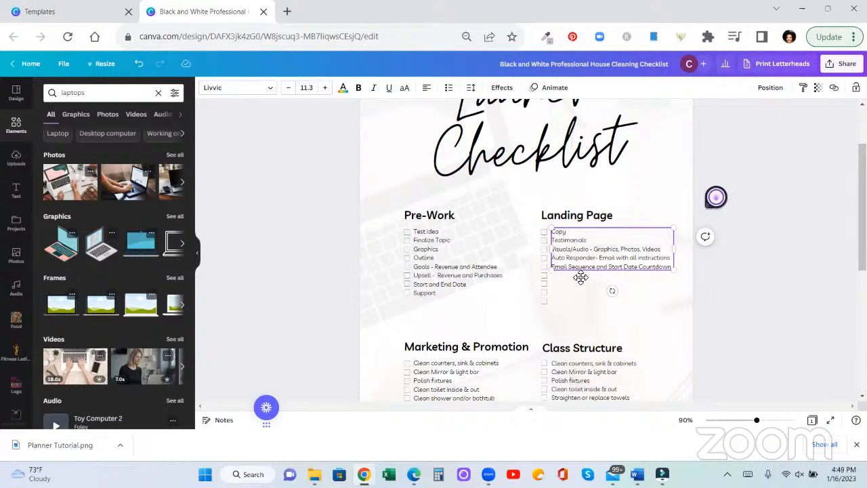
# - Add "Payment Options" as the sixth Landing Page item and delete the three leftover checkboxes below it
pyautogui.press('Return')
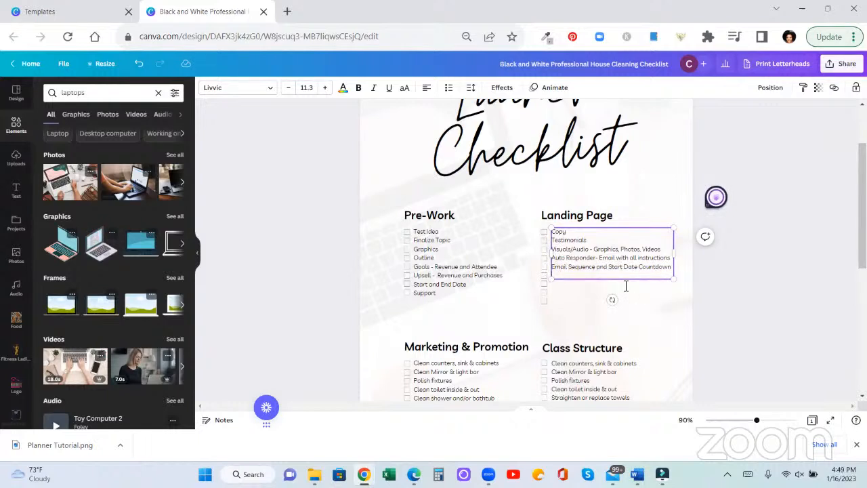
pyautogui.click(585, 273)
pyautogui.write('Pau')
pyautogui.write('ment Ou')
pyautogui.write('tions')
pyautogui.click(551, 311)
pyautogui.moveTo(554, 309); pyautogui.dragTo(541, 290)
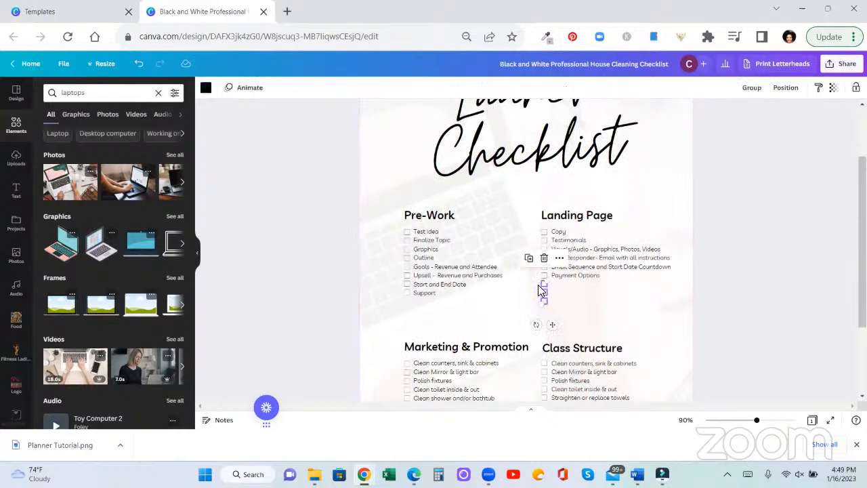
pyautogui.press('Delete')
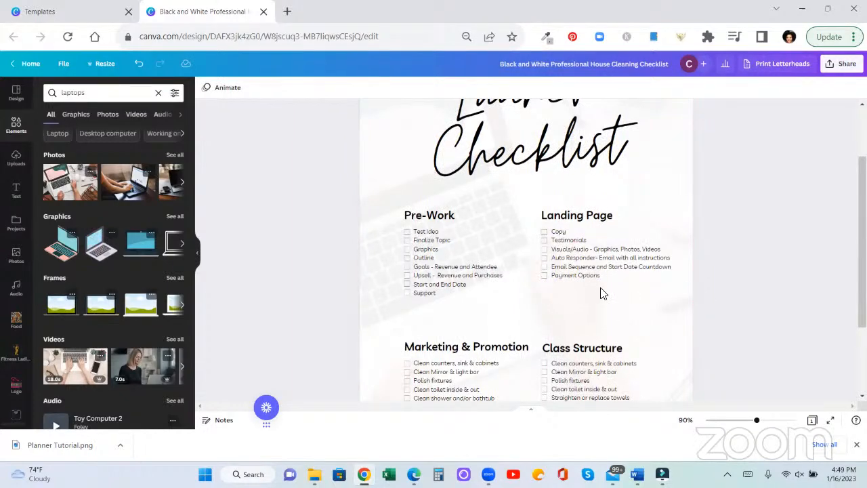
pyautogui.scroll(-1, 584, 283)
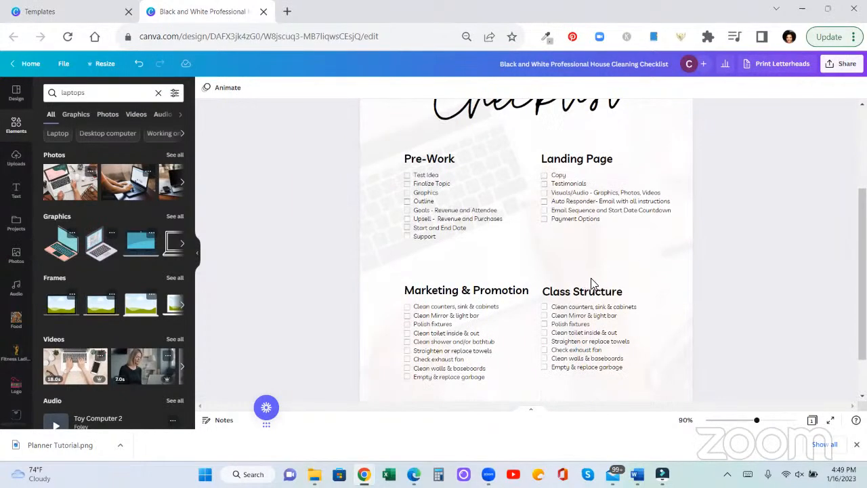
pyautogui.scroll(2, 588, 278)
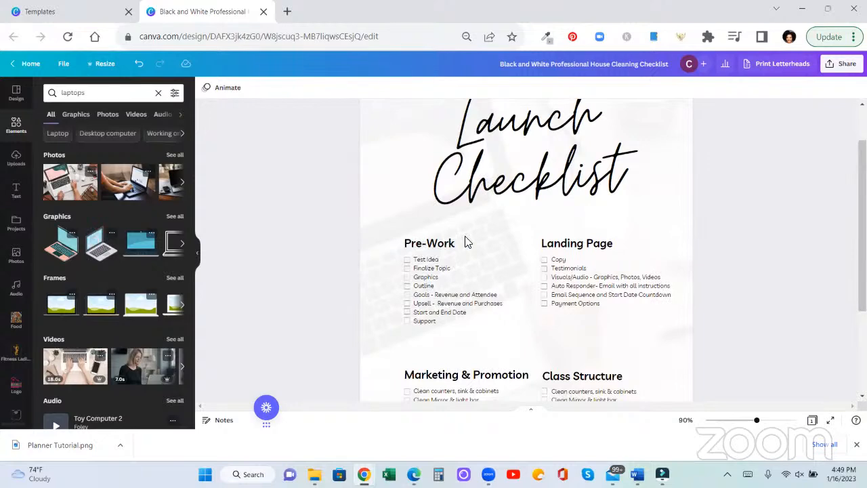
pyautogui.scroll(-1, 466, 243)
pyautogui.scroll(-2, 475, 248)
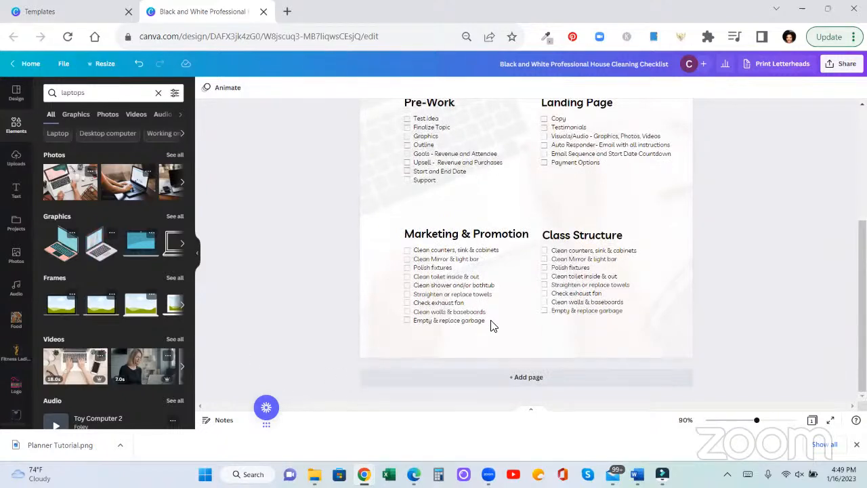
pyautogui.click(412, 257)
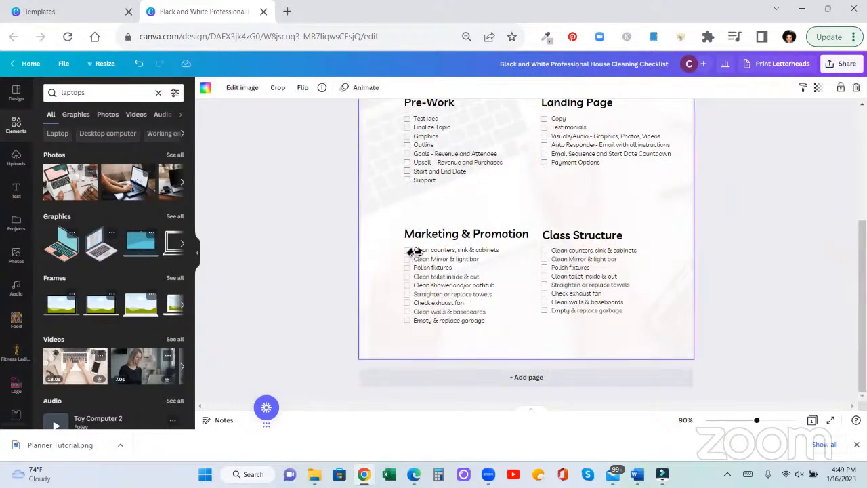
pyautogui.click(414, 252)
pyautogui.moveTo(477, 319); pyautogui.dragTo(413, 263)
pyautogui.hotkey('ctrl', 'z')
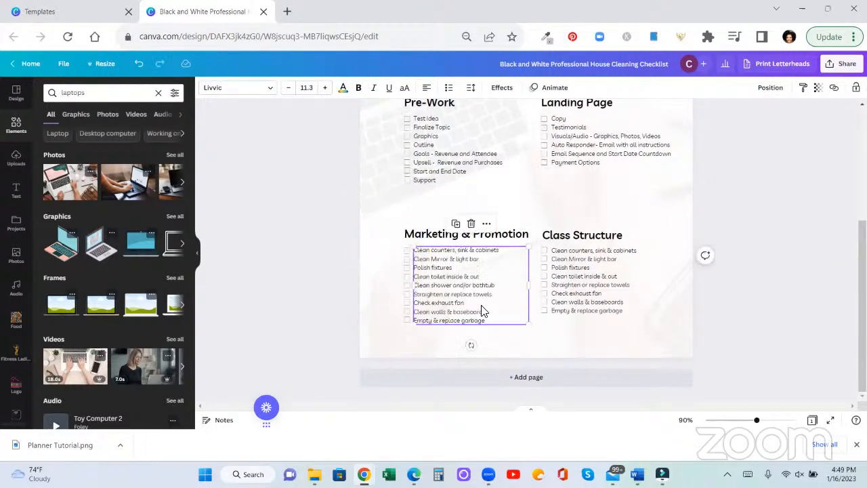
# - Replace all Marketing & Promotion cleaning items with the lines "Decide which platform you will use" and "Group Access - Yes or No"
pyautogui.doubleClick(496, 321)
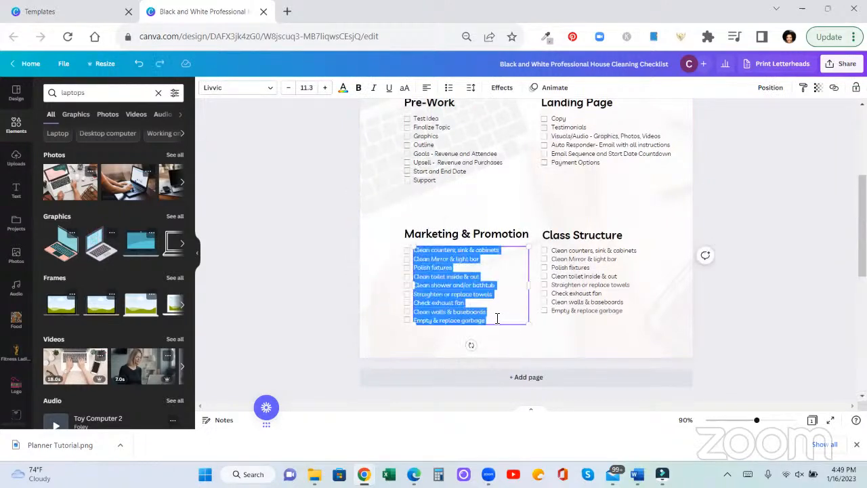
pyautogui.press('BackSpace')
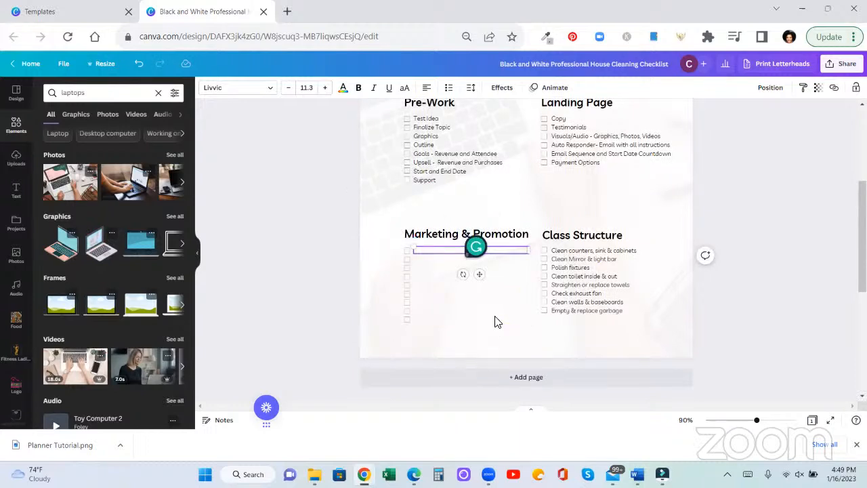
pyautogui.write('Decide which platform I will use')
pyautogui.press('Return')
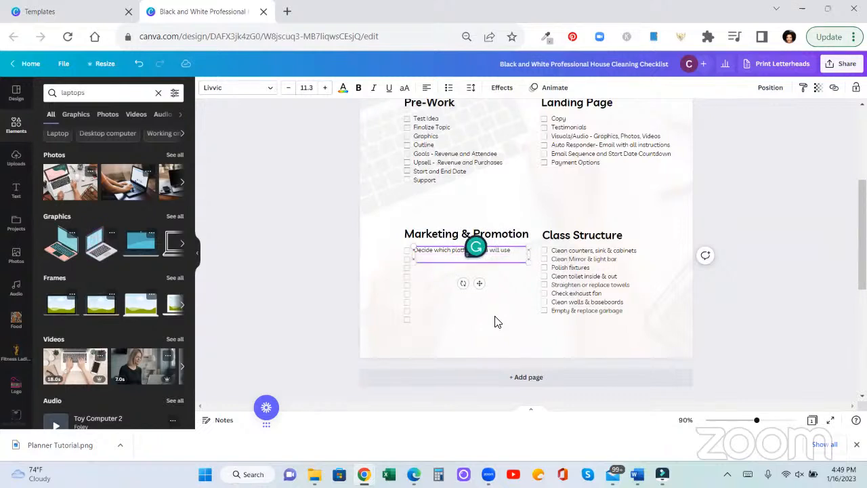
pyautogui.write('Group Acces')
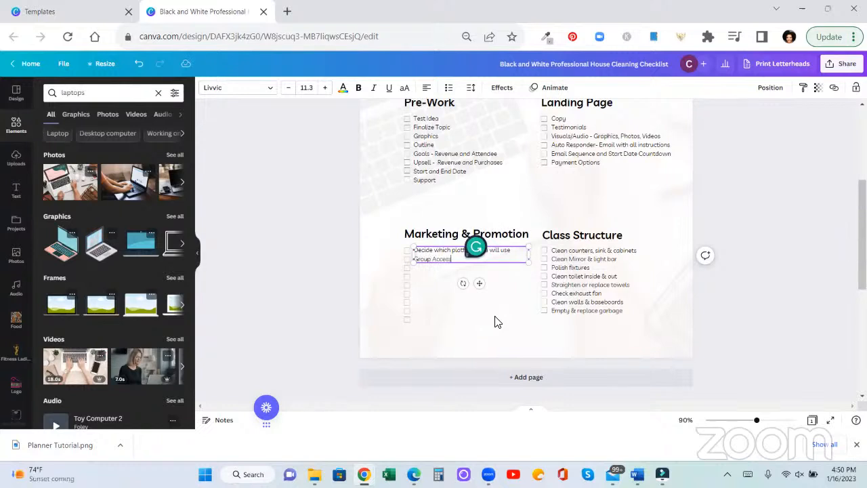
pyautogui.write('s - Yes or No')
pyautogui.press('Return')
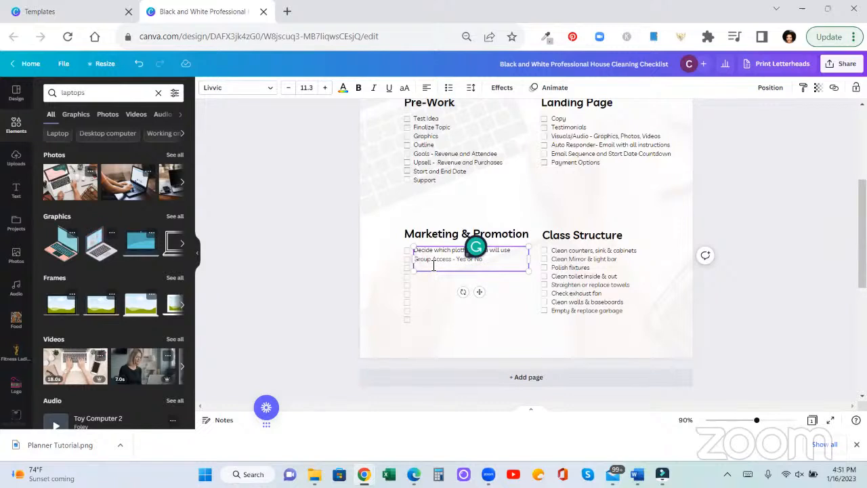
# - Add "Ads, Shout outs, other paid promotion" and "Content Calendar" to the Marketing & Promotion list
pyautogui.write('ds, Shout outs,')
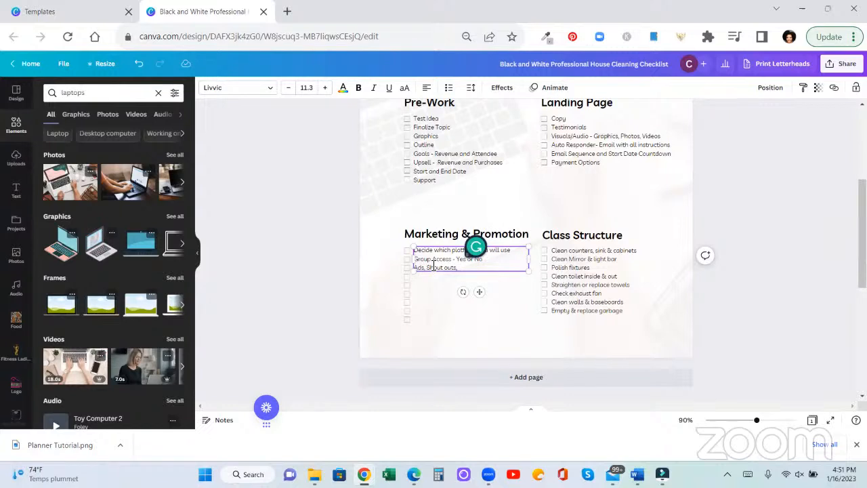
pyautogui.write(' other paid promotion')
pyautogui.press('Return')
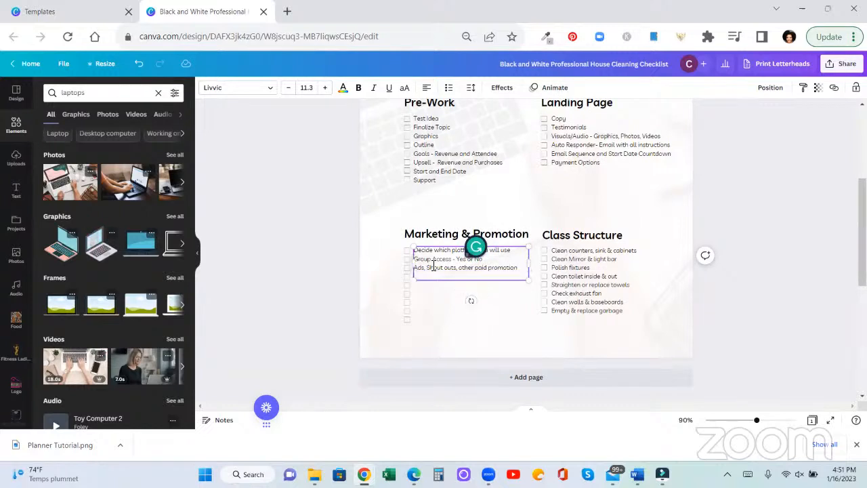
pyautogui.write('Content Calendar')
pyautogui.scroll(3, 586, 230)
pyautogui.scroll(-3, 485, 268)
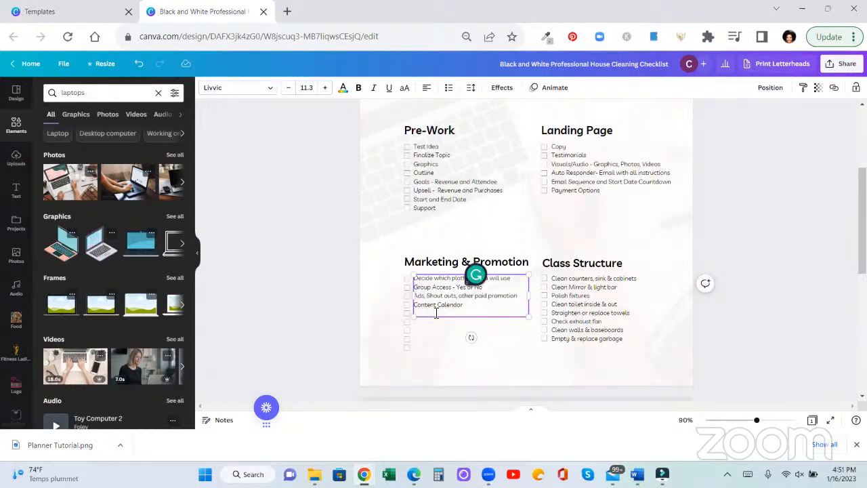
# - Add "Livestream Schedule" and "Email Drip Campaign" to the Marketing & Promotion list
pyautogui.write('Livestream Schedule')
pyautogui.press('Return')
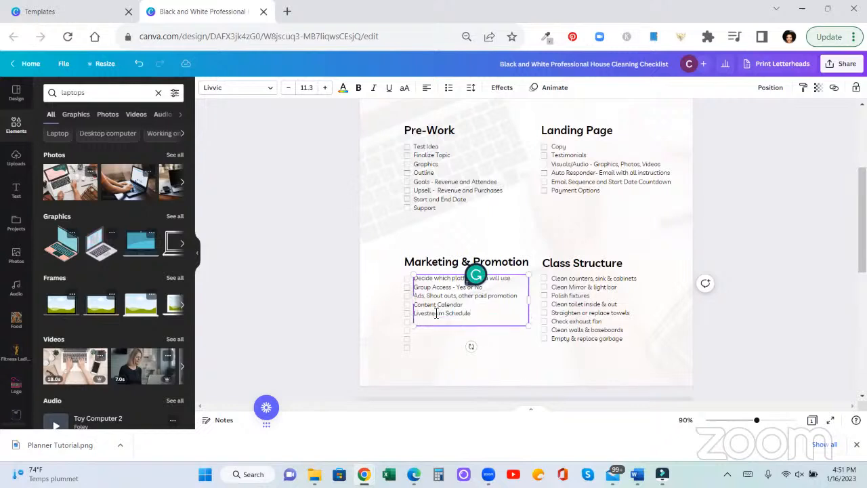
pyautogui.write('Email Drip Campaign')
# - Delete the three leftover checkboxes below the last Marketing & Promotion item
pyautogui.click(416, 358)
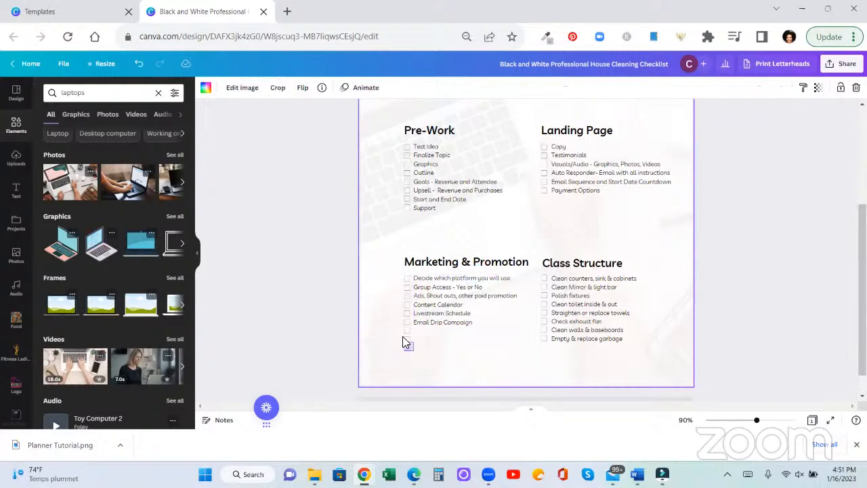
pyautogui.click(404, 338)
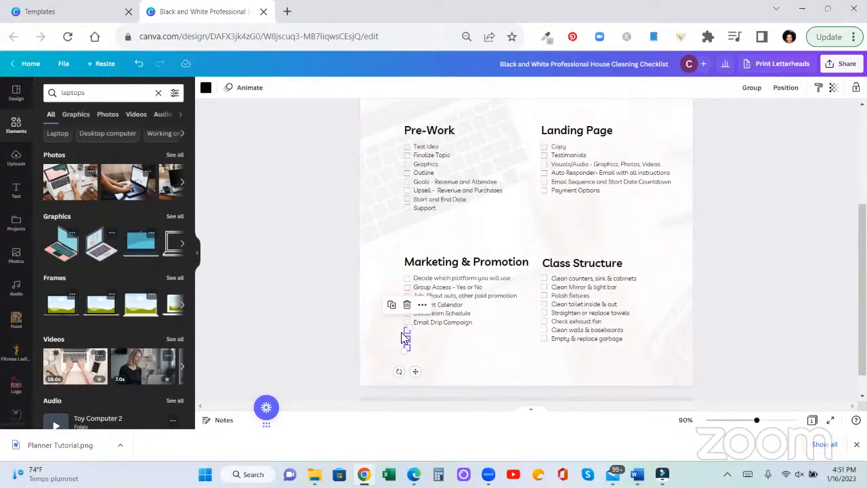
pyautogui.press('Delete')
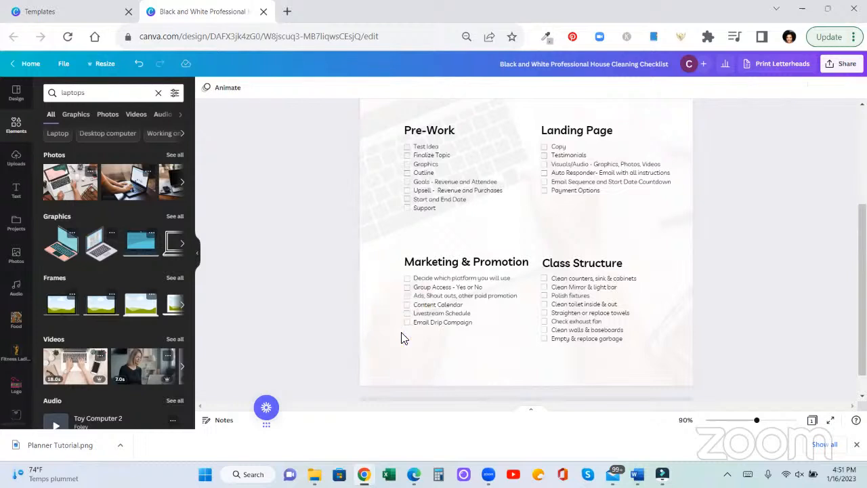
# - Replace the Class Structure cleaning items with "FB Group, Private IG Page, Telegram, Discord, Slack, Zoom" and delete the checkbox beside its wrapped second line
pyautogui.click(575, 269)
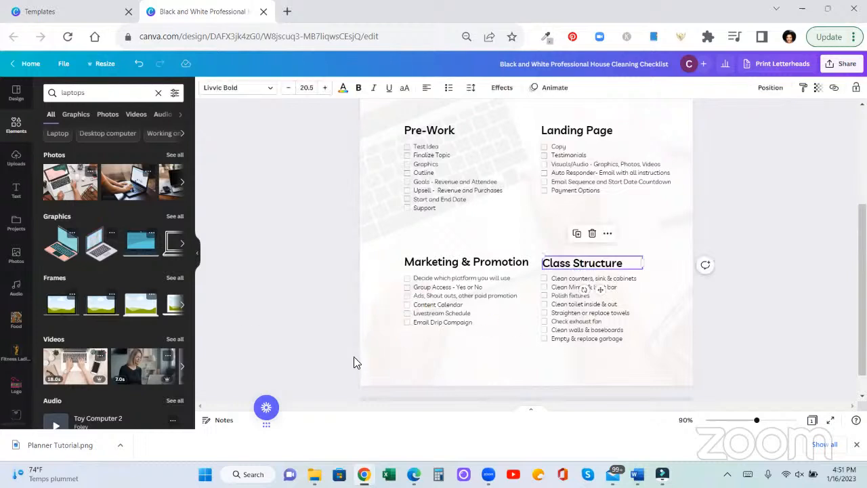
pyautogui.click(568, 288)
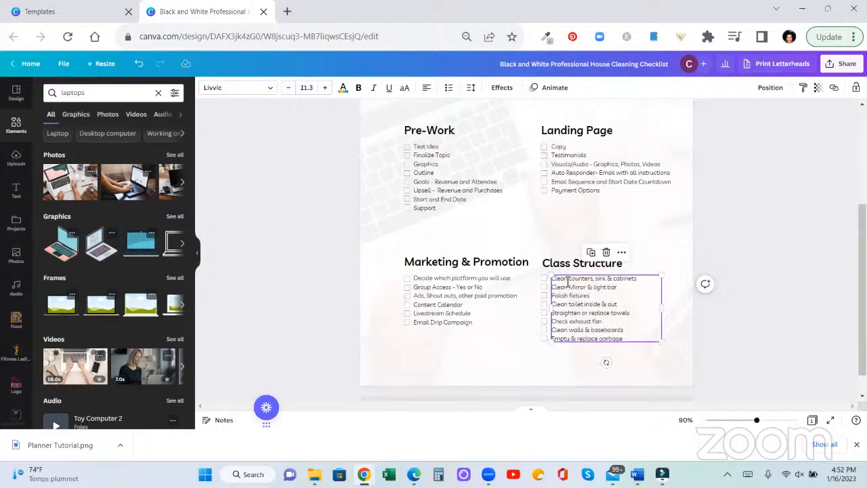
pyautogui.doubleClick(568, 281)
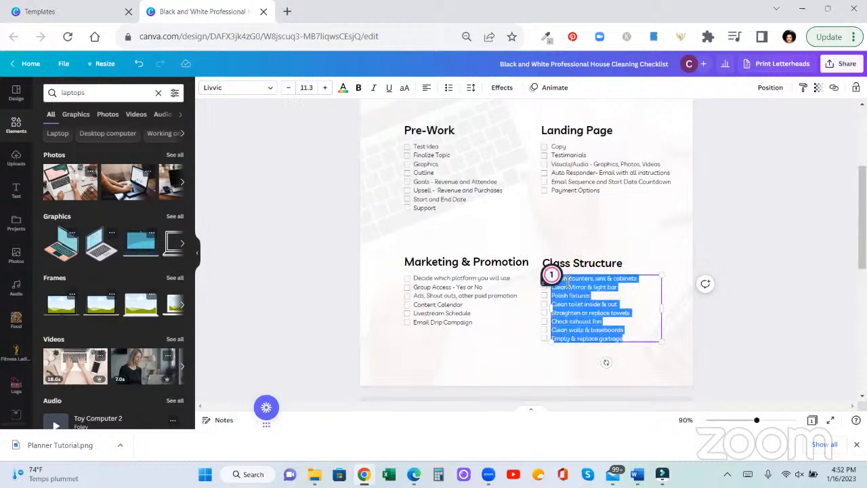
pyautogui.press('BackSpace')
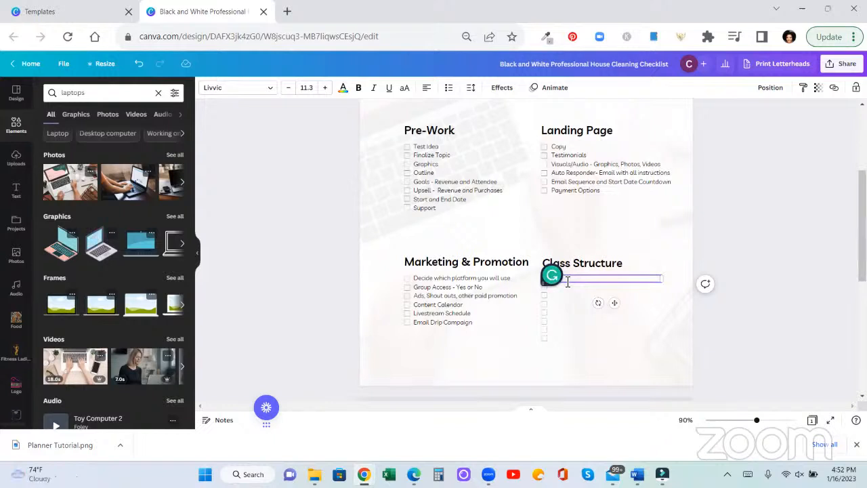
pyautogui.write('Group')
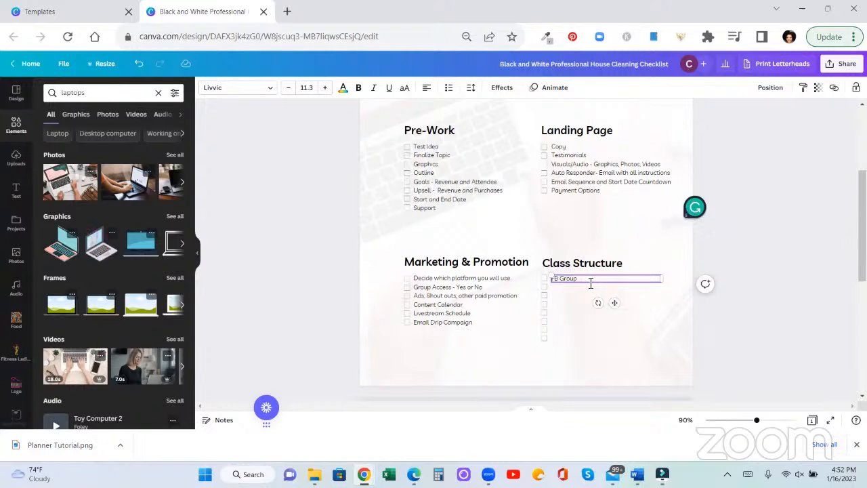
pyautogui.write(', Private IG Po')
pyautogui.write('ge, Telegram, Dis')
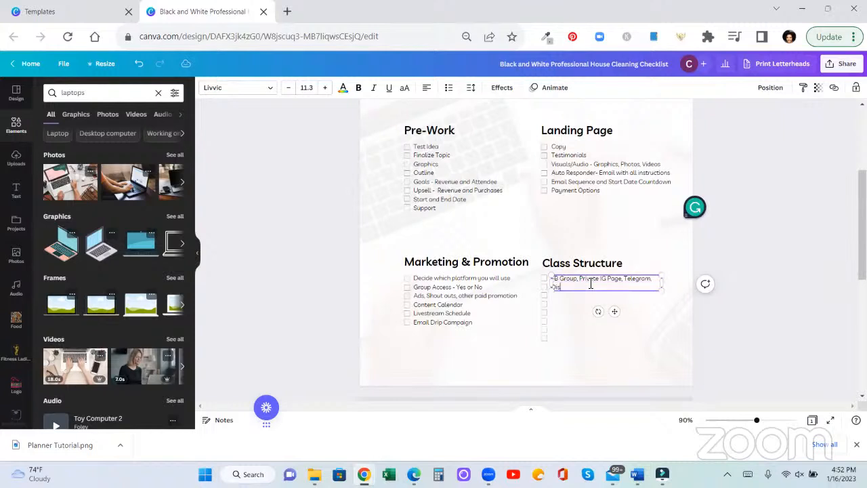
pyautogui.write('cord, Slack, Zoom')
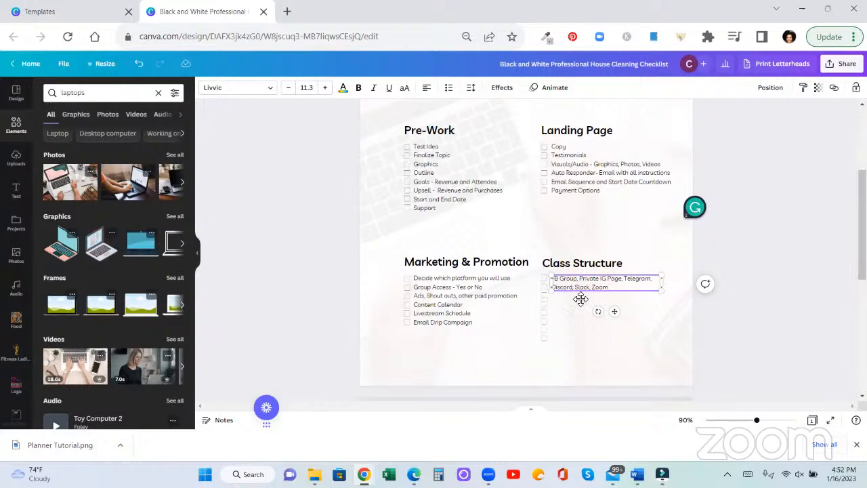
pyautogui.click(546, 289)
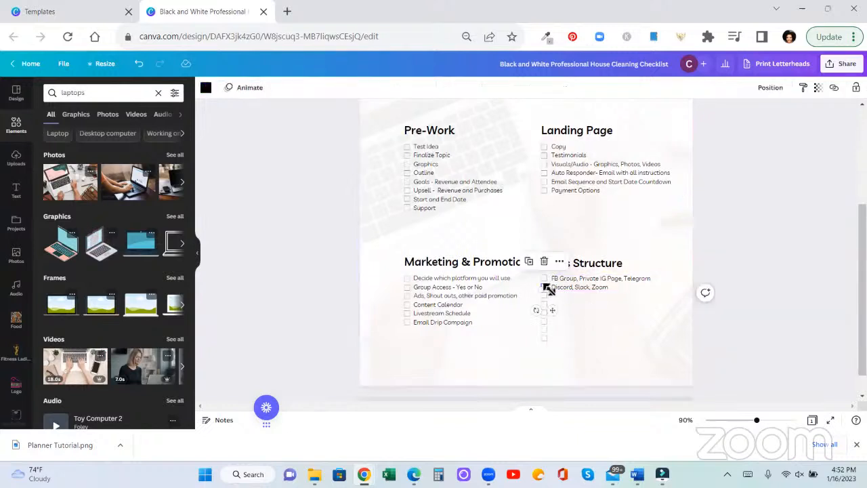
pyautogui.press('Escape')
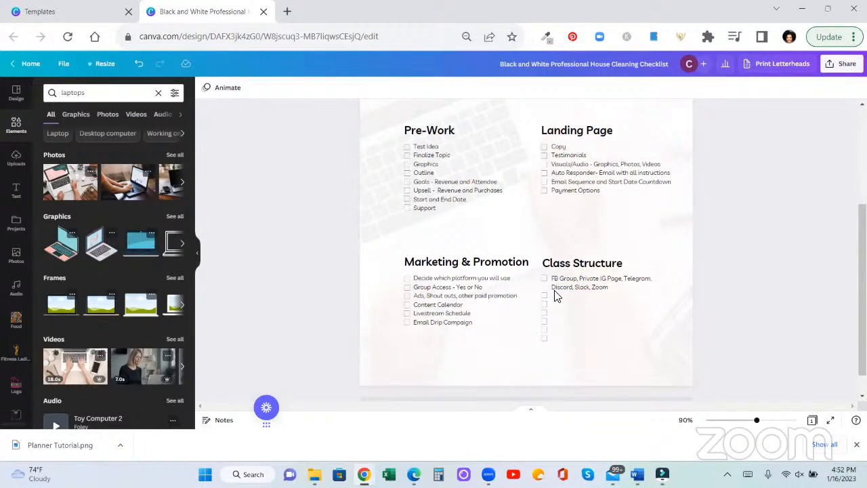
# - Add the item "Post important details and documents in the group" to the Class Structure list
pyautogui.click(572, 296)
pyautogui.click(612, 287)
pyautogui.press('Return')
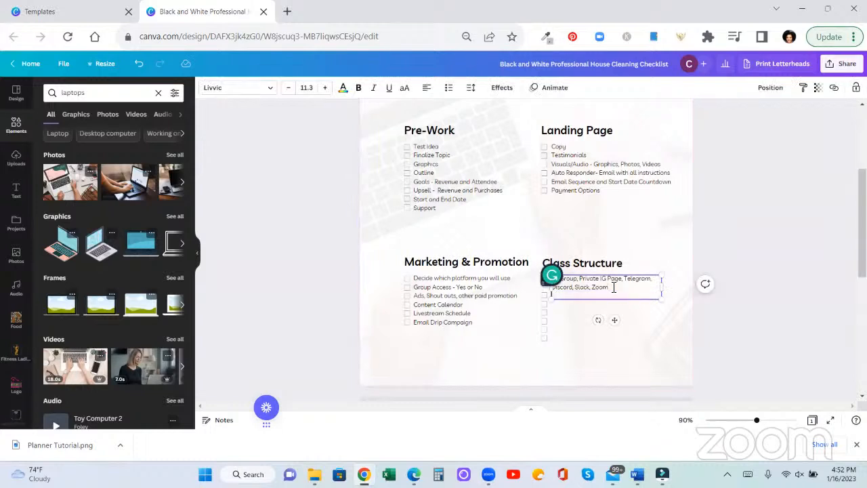
pyautogui.write('Post im')
pyautogui.write('portant details and s')
pyautogui.write('ocuments')
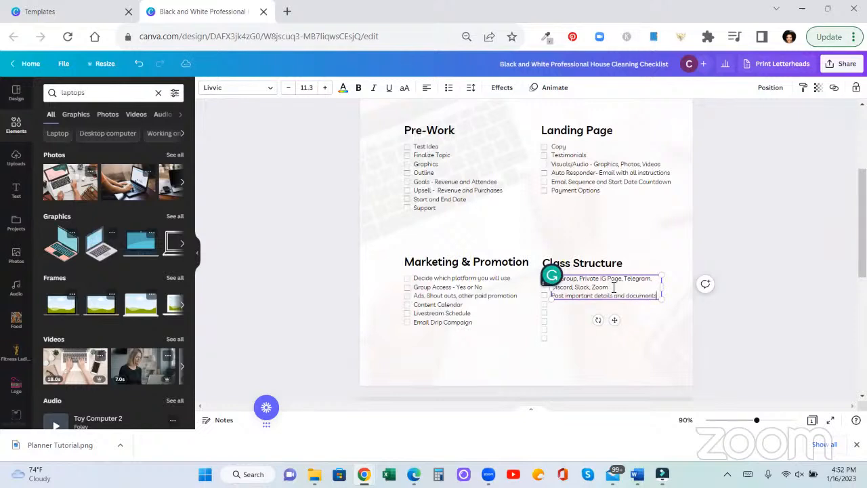
pyautogui.write(' in the droup')
# - Delete the extra checkbox beside the wrapped line "in the group" in the Class Structure list
pyautogui.moveTo(759, 422); pyautogui.dragTo(766, 420)
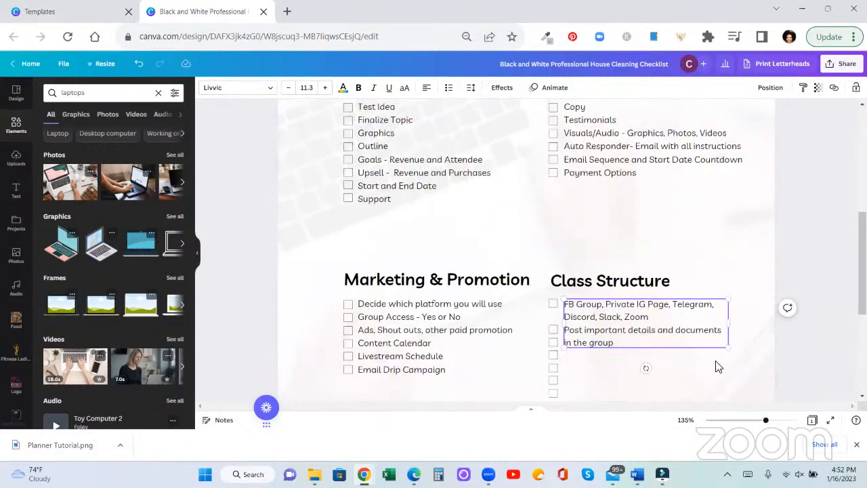
pyautogui.scroll(-1, 677, 346)
pyautogui.click(555, 290)
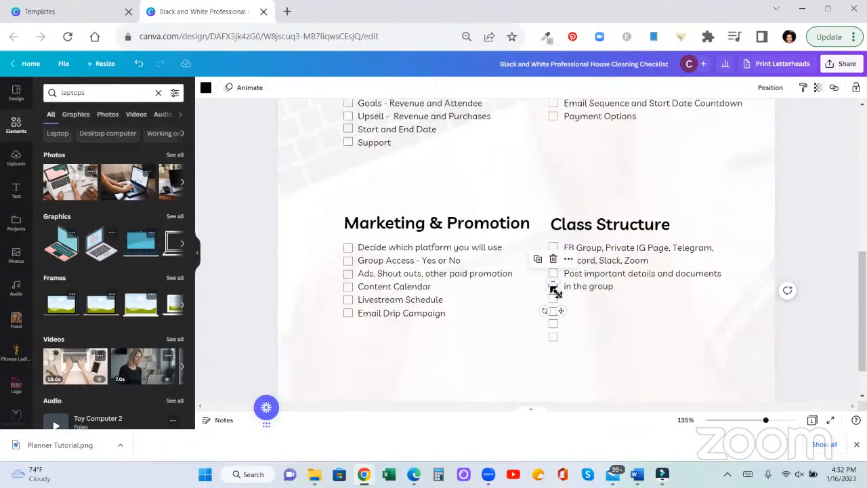
pyautogui.press('Delete')
# - Add "Post Rules" and "Contracts, NDAs, etc in place" to the Class Structure list
pyautogui.click(625, 291)
pyautogui.click(626, 289)
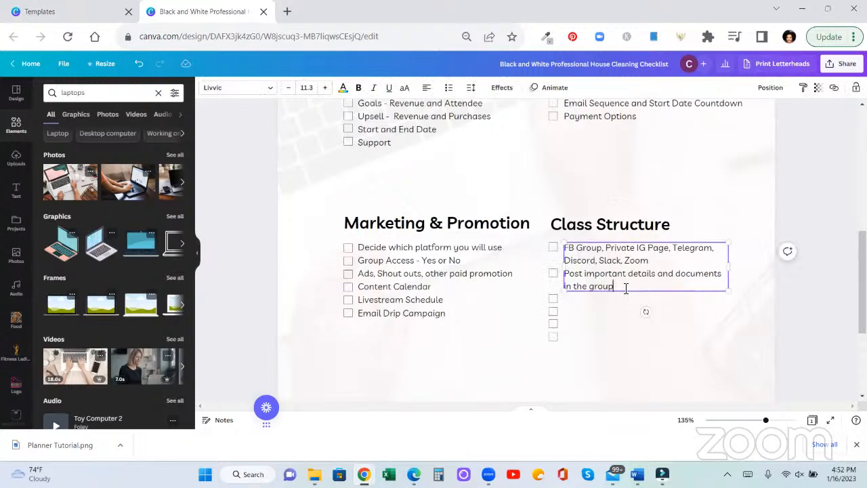
pyautogui.press('Return')
pyautogui.write('P')
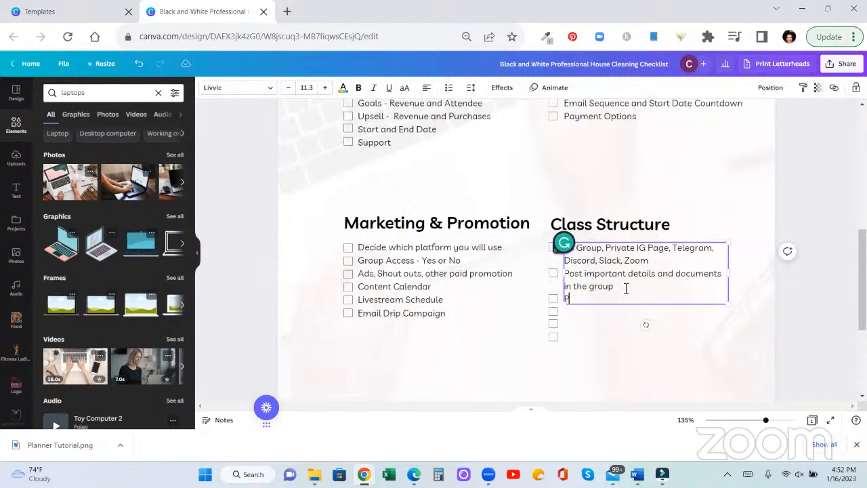
pyautogui.write('ost Rules')
pyautogui.press('Return')
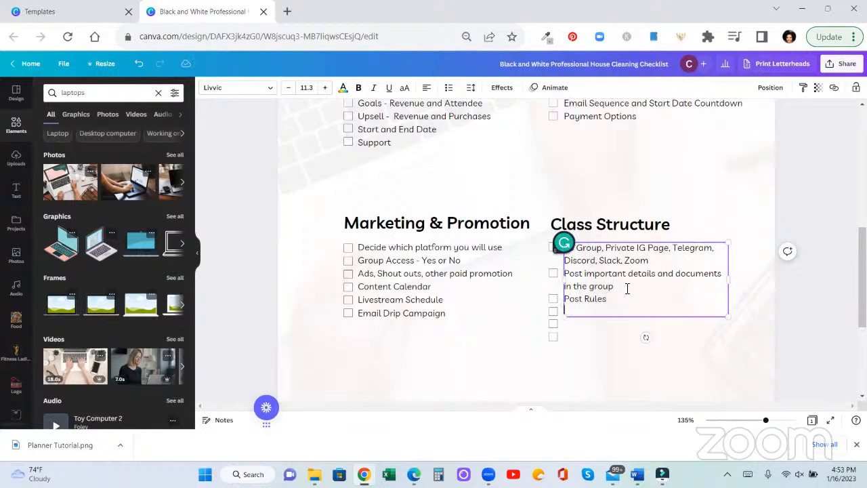
pyautogui.write('Contracts, NDAs, etc in place')
# - Set the laptop background image's transparency to 8
pyautogui.moveTo(766, 423); pyautogui.dragTo(751, 420)
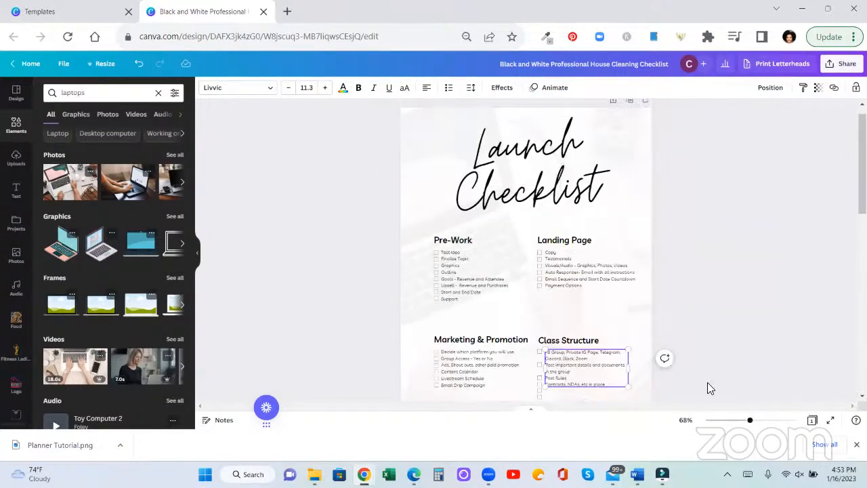
pyautogui.click(421, 133)
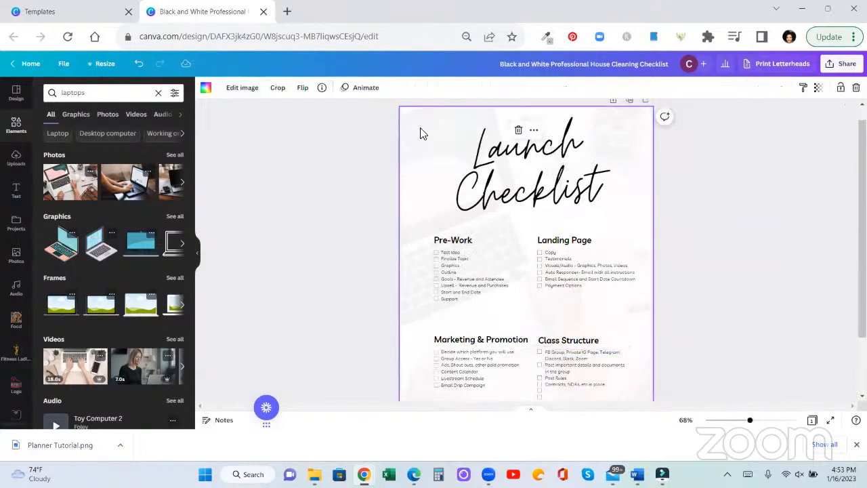
pyautogui.click(819, 88)
pyautogui.moveTo(731, 128)
pyautogui.mouseDown()
pyautogui.moveTo(762, 136)
pyautogui.moveTo(730, 134)
pyautogui.mouseUp()
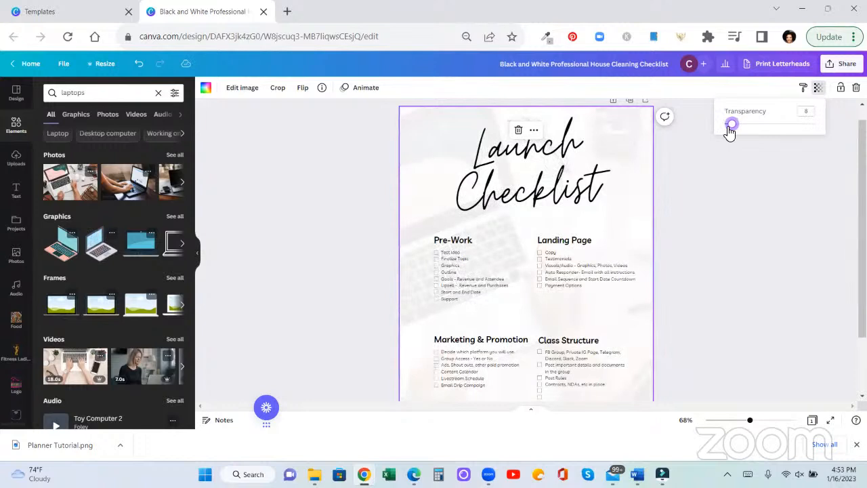
pyautogui.click(717, 243)
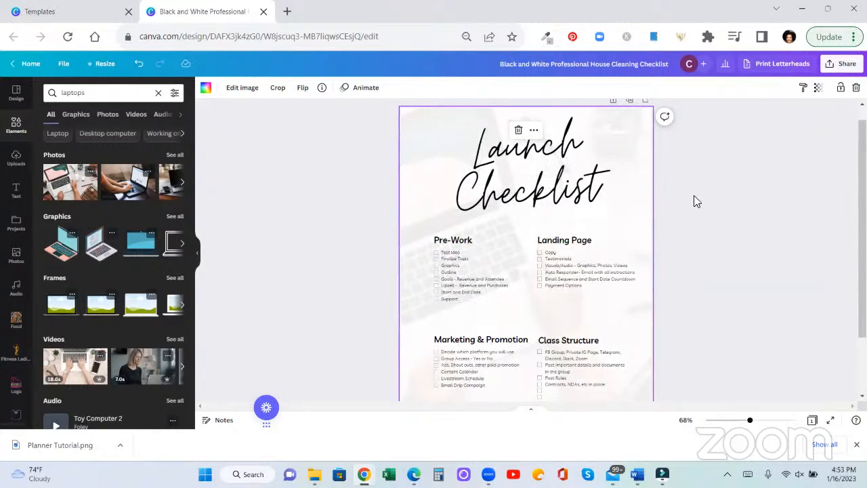
# - Change the title word "Launch" to the Livvic Bold font, widen its text box to fit one line and center it on the page
pyautogui.click(534, 160)
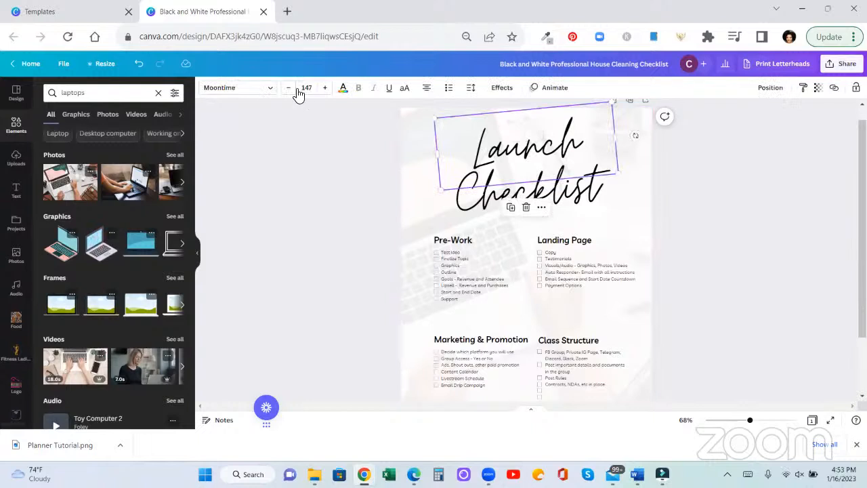
pyautogui.click(272, 91)
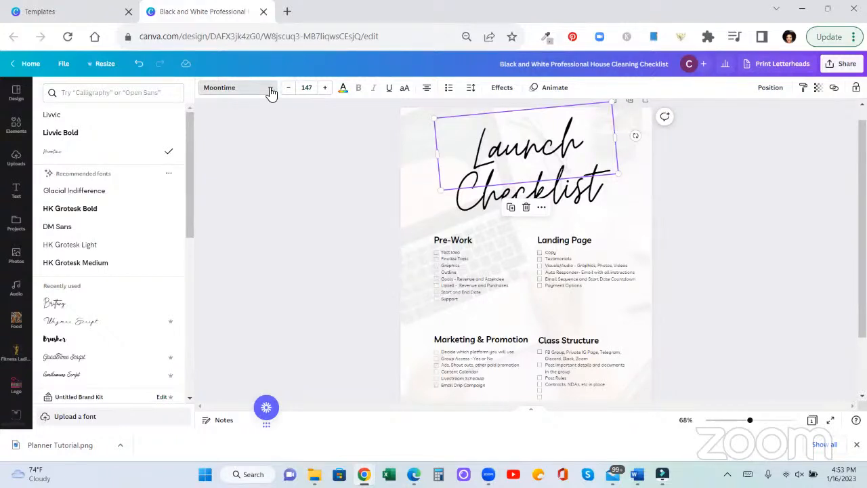
pyautogui.click(68, 133)
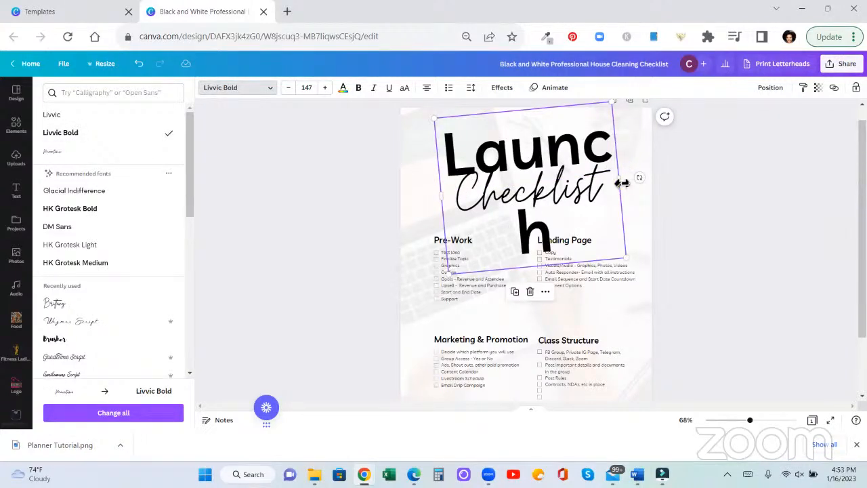
pyautogui.moveTo(629, 181); pyautogui.dragTo(662, 173)
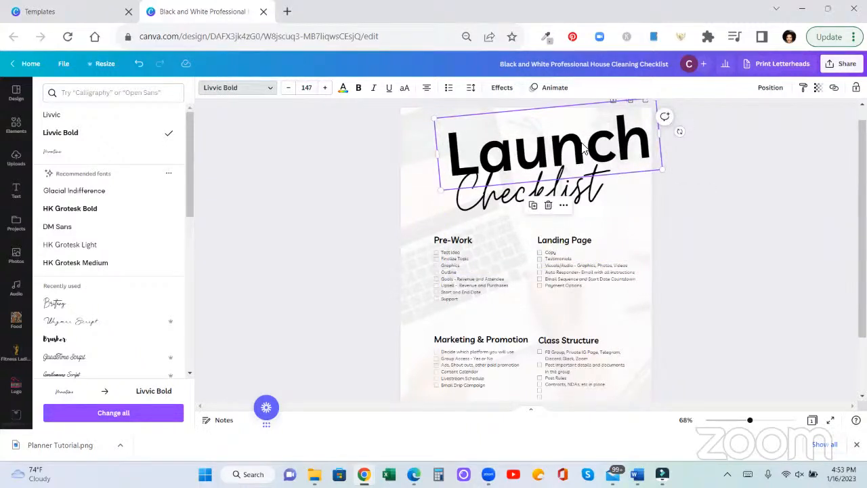
pyautogui.moveTo(569, 149); pyautogui.dragTo(558, 150)
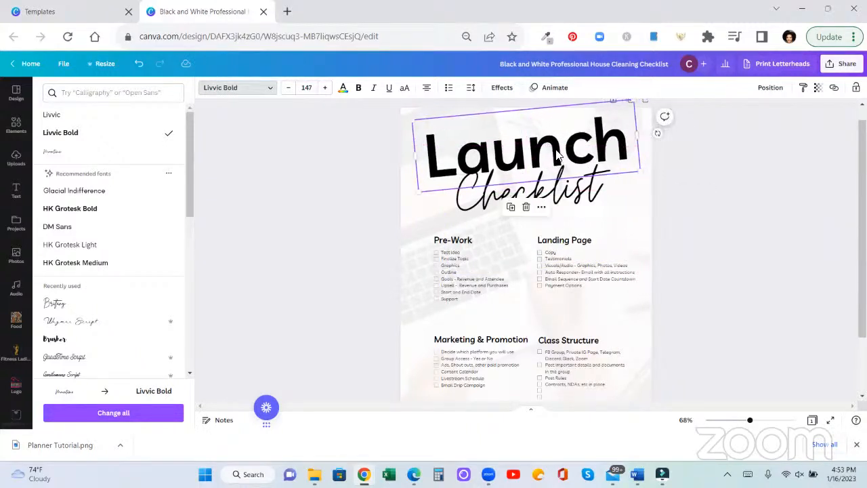
pyautogui.click(729, 209)
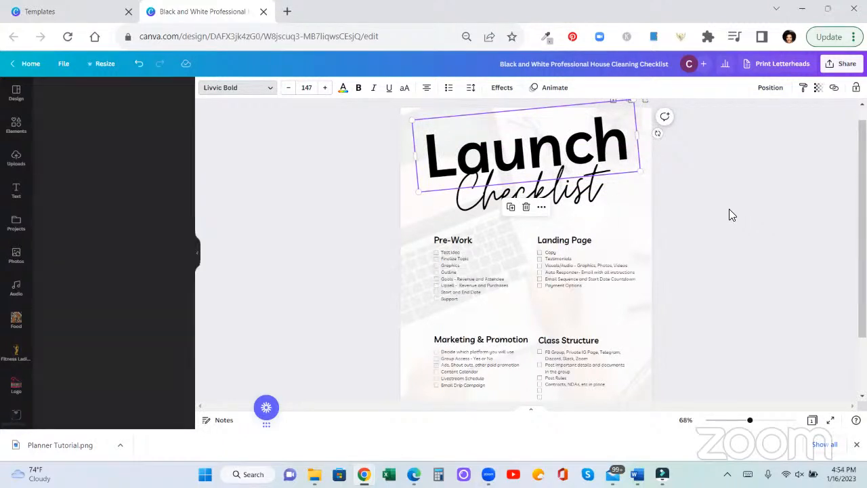
# - Nudge the title word "Checklist" down slightly so it sits clear of "Launch"
pyautogui.scroll(-1, 611, 185)
pyautogui.scroll(-1, 611, 191)
pyautogui.scroll(1, 573, 178)
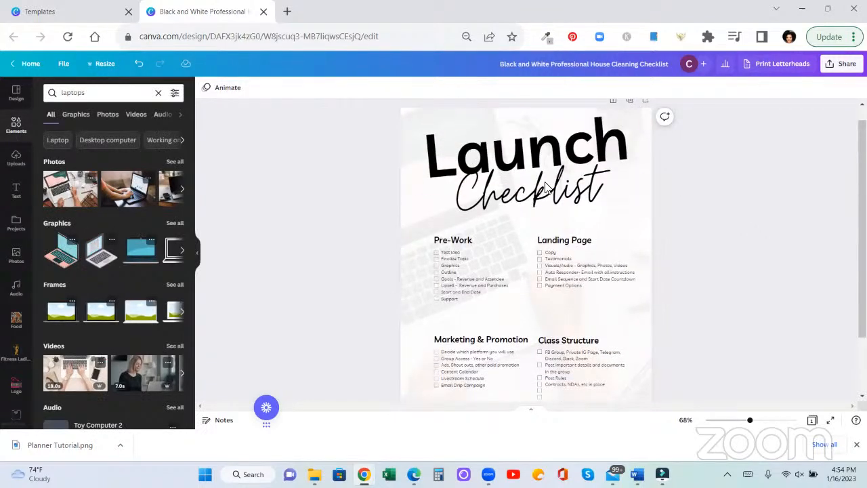
pyautogui.click(546, 188)
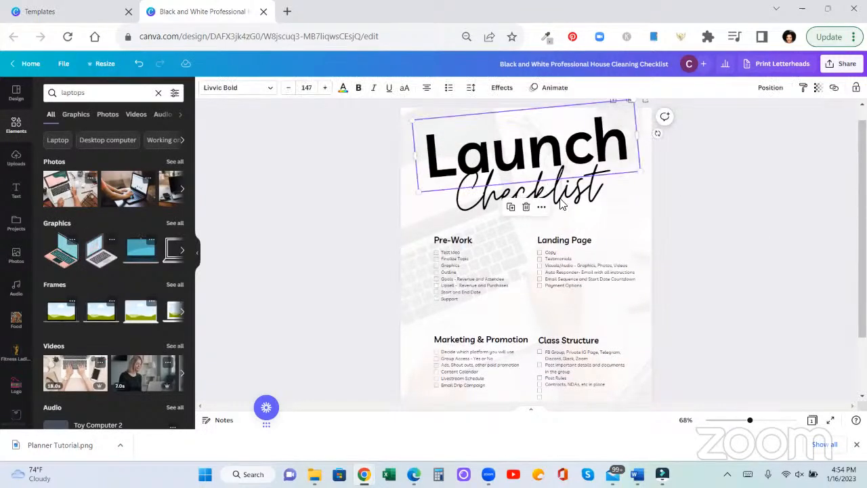
pyautogui.click(563, 201)
pyautogui.press('Down')
pyautogui.press('Down')
pyautogui.press('Down')
pyautogui.press('Down')
pyautogui.press('Down')
pyautogui.press('Down')
pyautogui.press('Down')
pyautogui.press('Down')
pyautogui.press('Down')
pyautogui.press('Down')
pyautogui.press('Down')
pyautogui.press('Down')
pyautogui.press('Down')
pyautogui.press('Down')
pyautogui.press('Down')
pyautogui.press('Down')
pyautogui.press('Down')
pyautogui.press('Down')
pyautogui.press('Down')
pyautogui.press('Down')
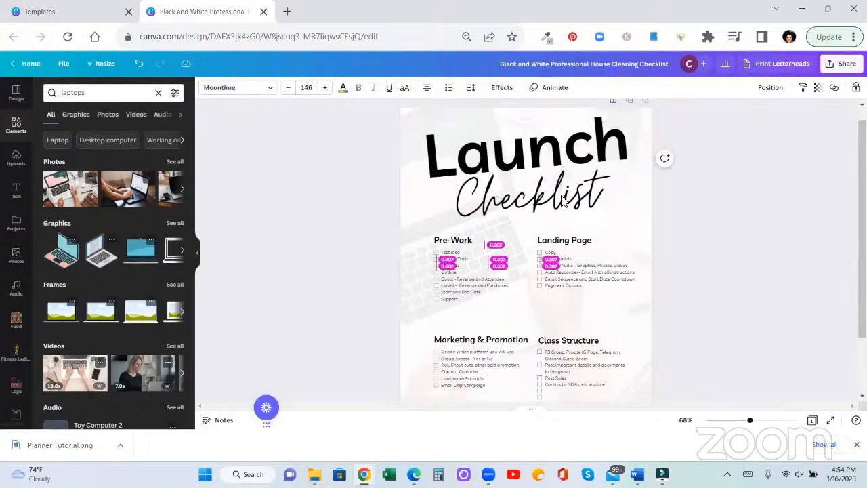
pyautogui.click(754, 169)
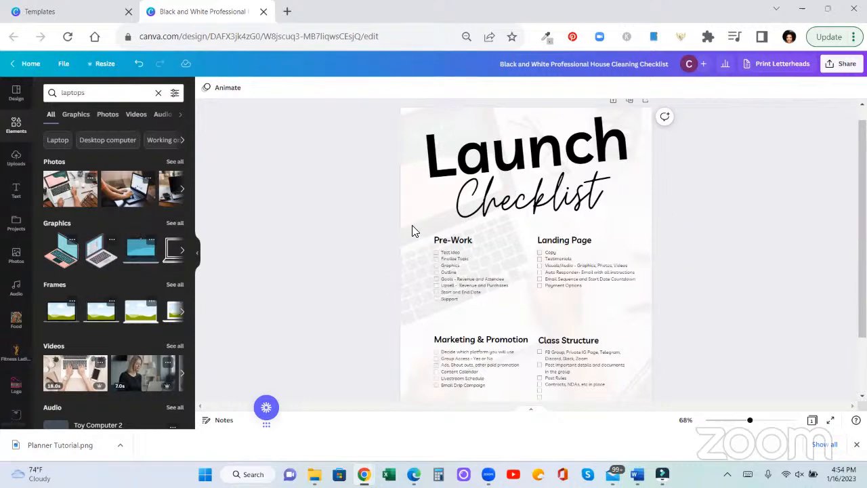
# - Delete the two leftover checkboxes below the last Class Structure item
pyautogui.scroll(-1, 412, 228)
pyautogui.moveTo(414, 170); pyautogui.dragTo(515, 349)
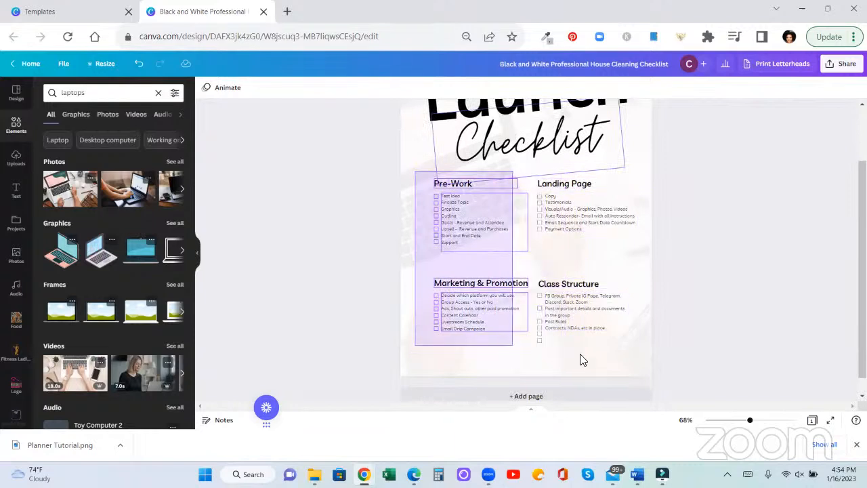
pyautogui.click(720, 314)
pyautogui.click(540, 341)
pyautogui.moveTo(551, 364); pyautogui.dragTo(542, 336)
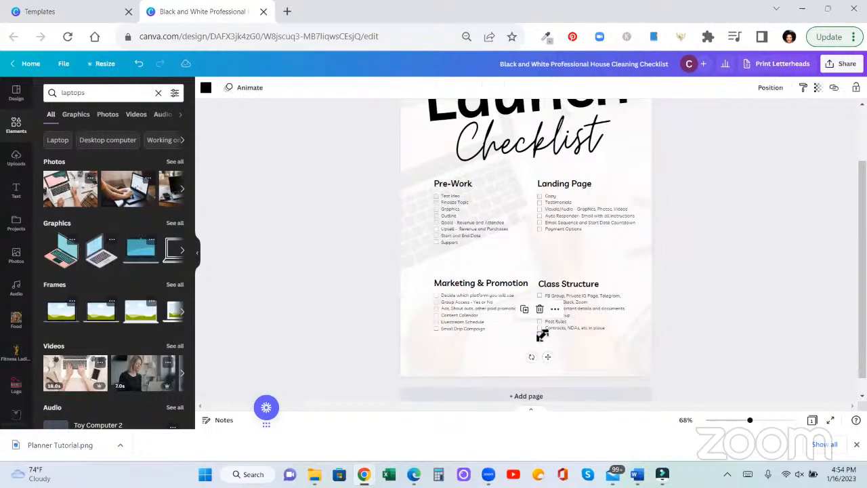
# - Select all four checklist sections together and enlarge them to nearly fill the page width, keeping them within the page edges
pyautogui.moveTo(619, 351); pyautogui.dragTo(431, 186)
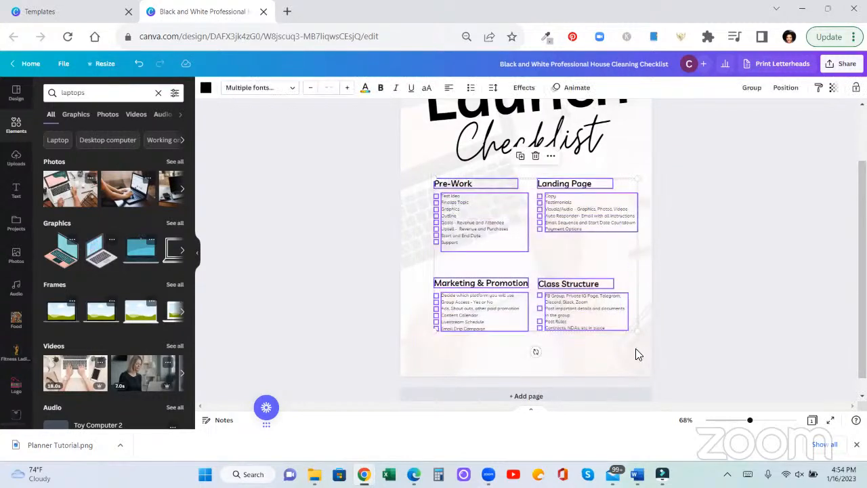
pyautogui.moveTo(640, 335); pyautogui.dragTo(660, 349)
pyautogui.moveTo(433, 180); pyautogui.dragTo(411, 175)
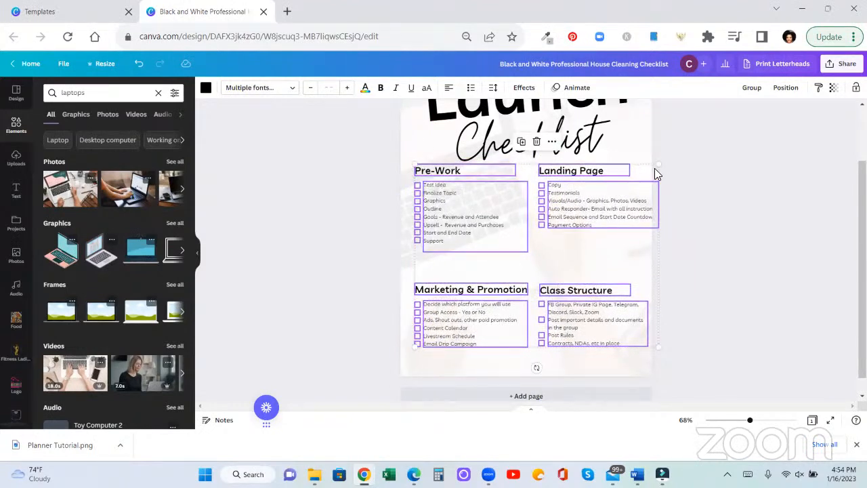
pyautogui.moveTo(661, 165); pyautogui.dragTo(641, 170)
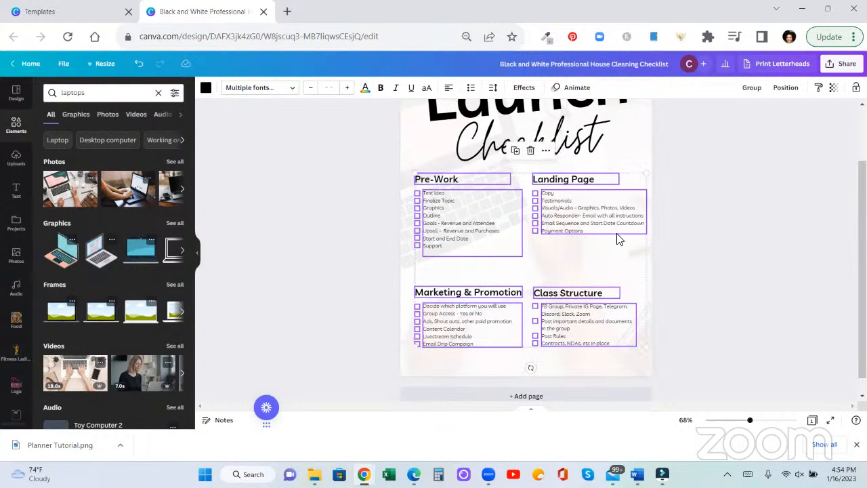
# - Nudge the four selected checklist sections slightly left so they sit evenly between the page edges
pyautogui.moveTo(618, 238); pyautogui.dragTo(620, 234)
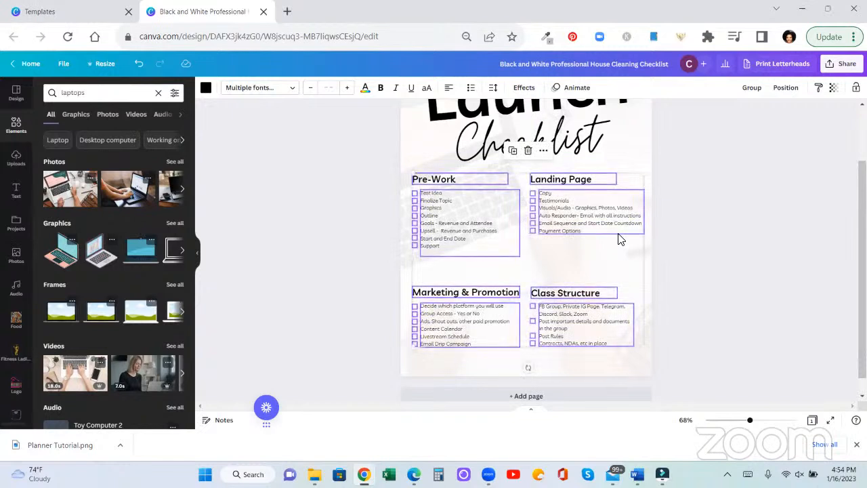
pyautogui.click(800, 180)
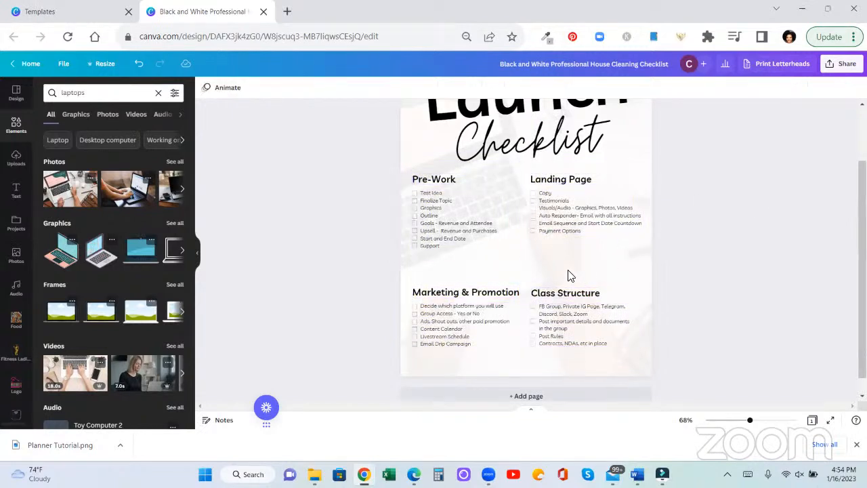
# - Examine the page at a larger zoom, checking the title, the four enlarged sections and the spacing between them
pyautogui.scroll(-1, 562, 247)
pyautogui.scroll(2, 556, 244)
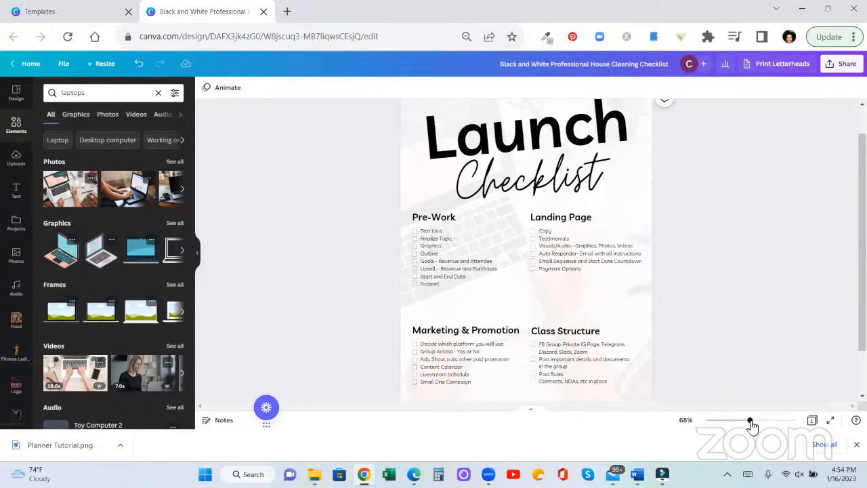
pyautogui.moveTo(750, 423)
pyautogui.mouseDown()
pyautogui.moveTo(766, 426)
pyautogui.moveTo(758, 428)
pyautogui.mouseUp()
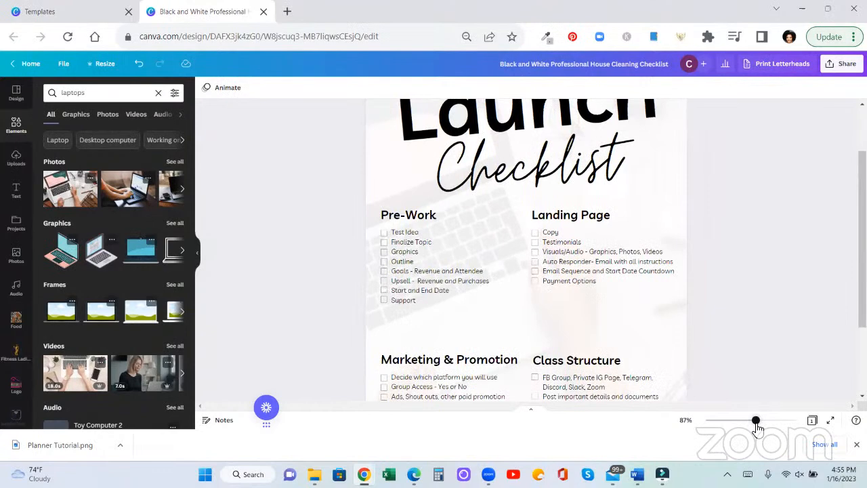
pyautogui.scroll(-3, 662, 251)
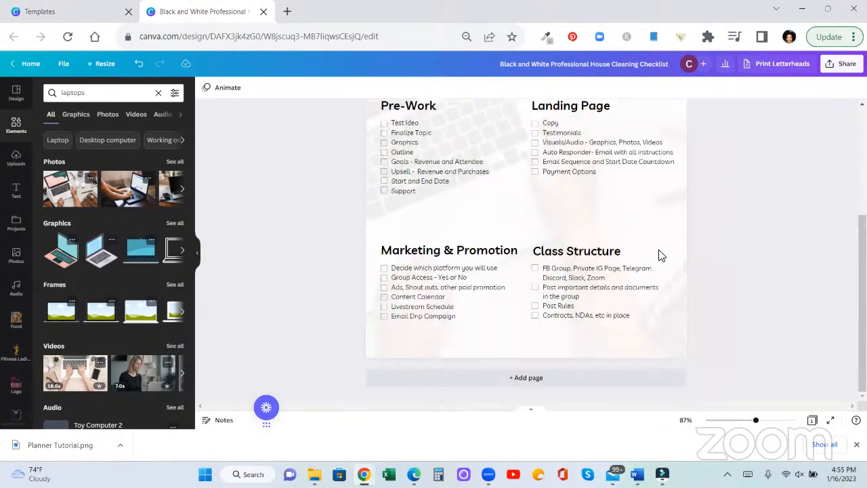
pyautogui.scroll(1, 662, 256)
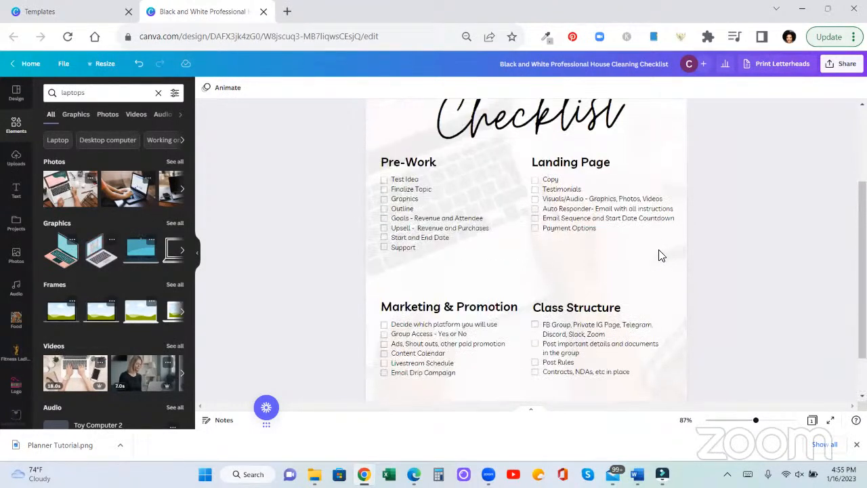
pyautogui.scroll(1, 661, 256)
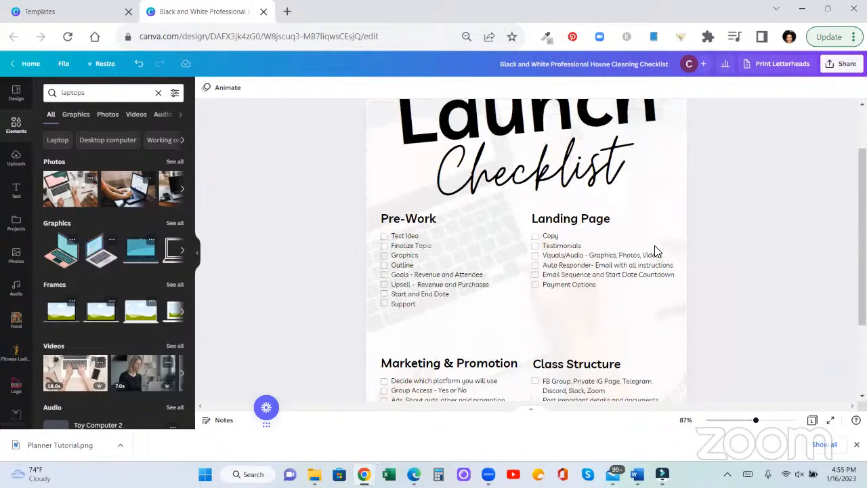
pyautogui.scroll(-1, 655, 251)
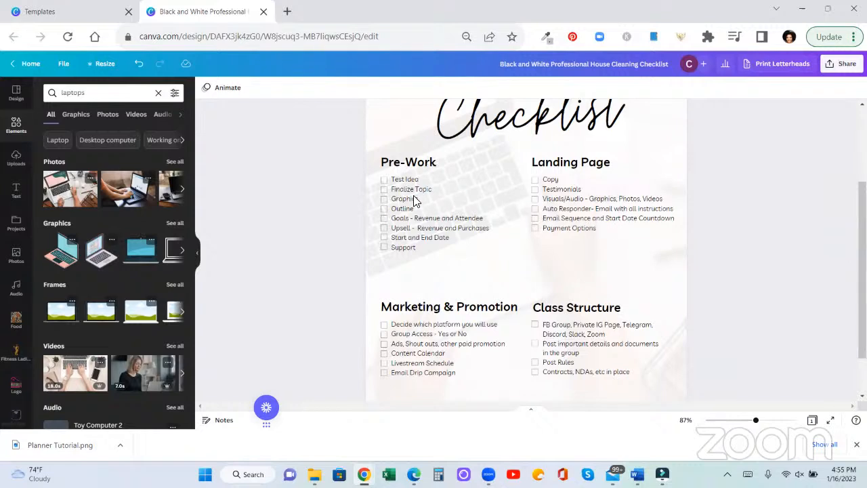
pyautogui.scroll(3, 627, 271)
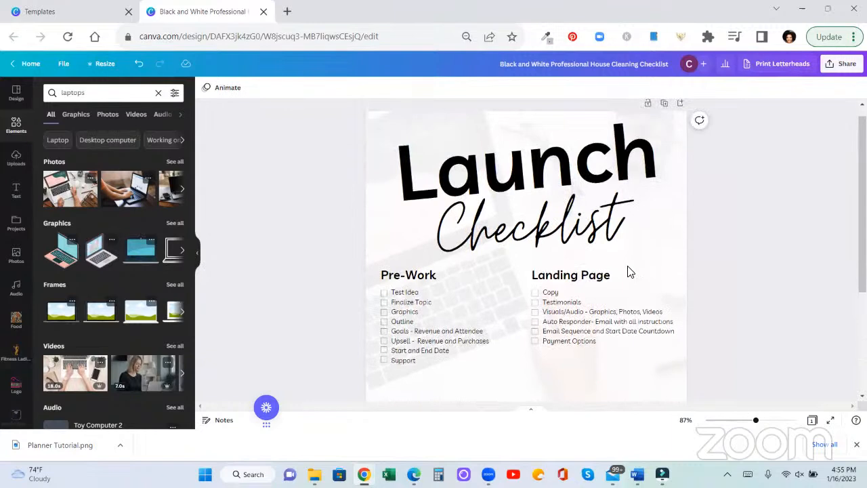
# - Change the text color of the title word "Launch" to dark blue from the default colors
pyautogui.click(550, 187)
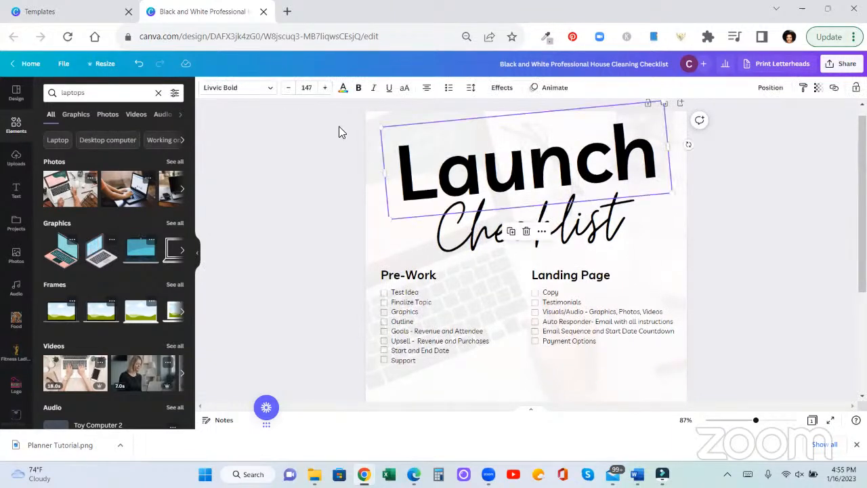
pyautogui.click(344, 88)
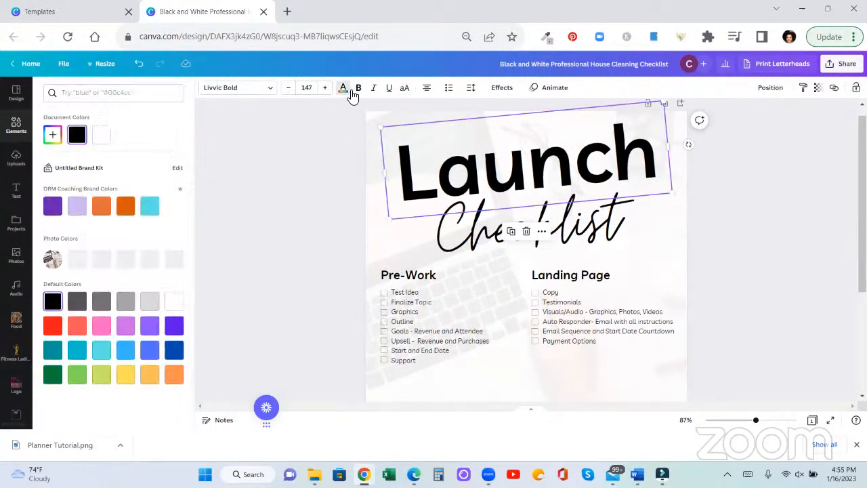
pyautogui.click(54, 325)
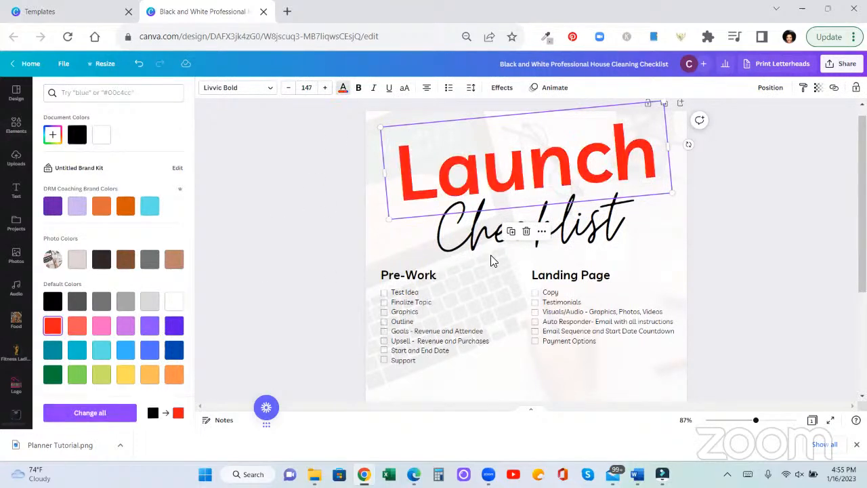
pyautogui.click(175, 350)
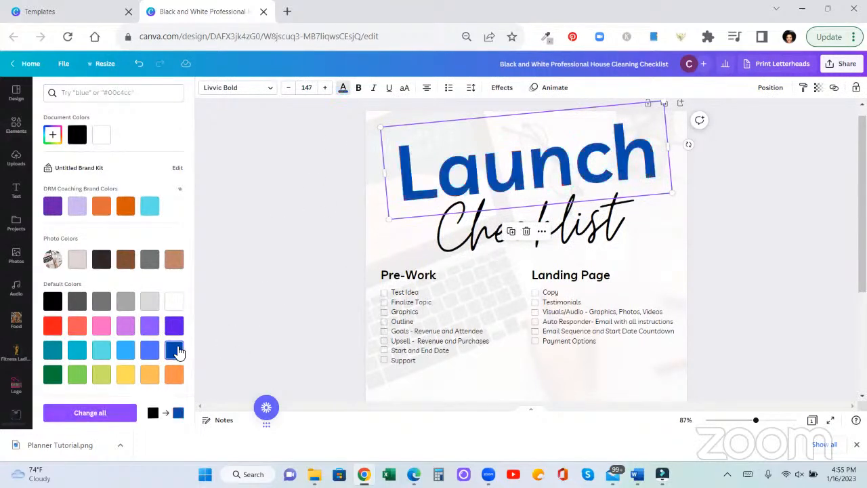
# - Try orange and green on the title word "Checklist", and settle on turquoise blue from the default colors
pyautogui.click(445, 234)
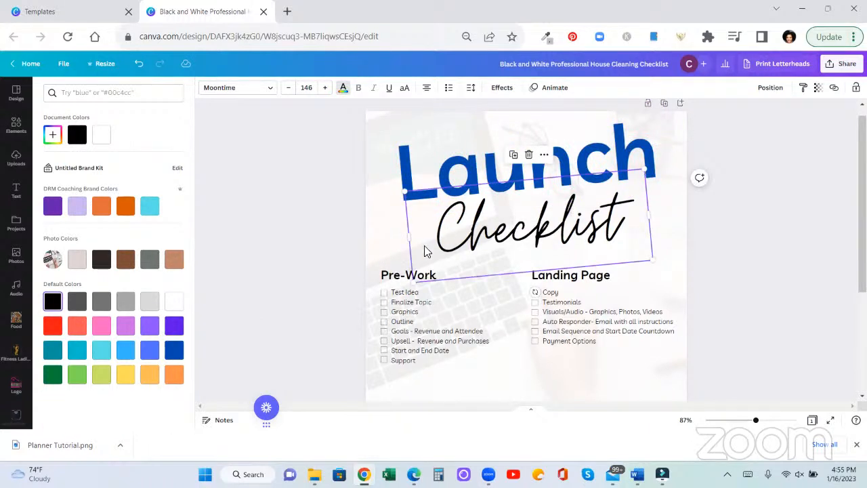
pyautogui.click(175, 376)
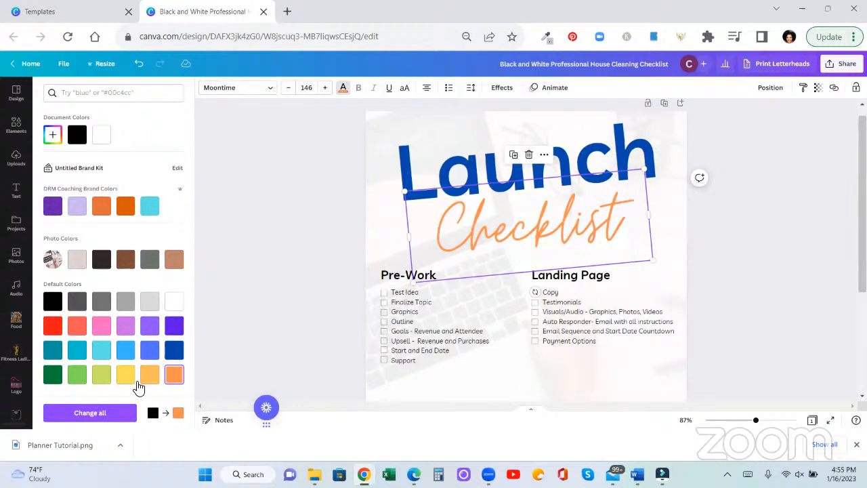
pyautogui.click(53, 375)
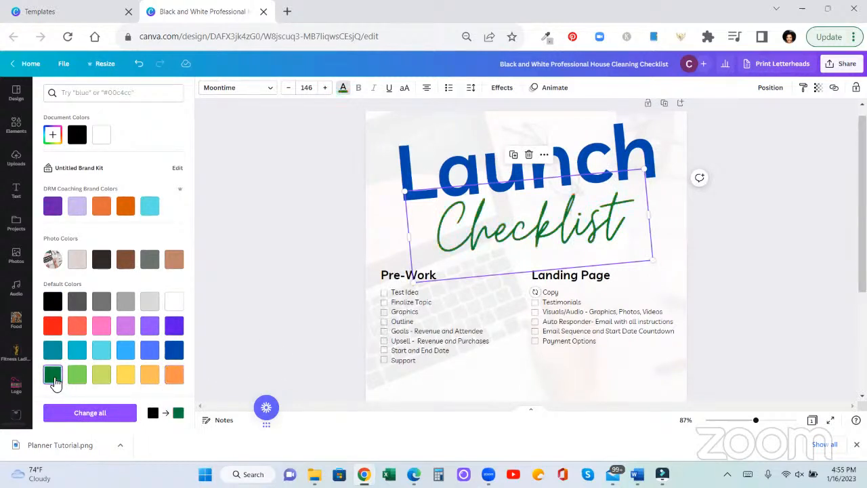
pyautogui.click(78, 358)
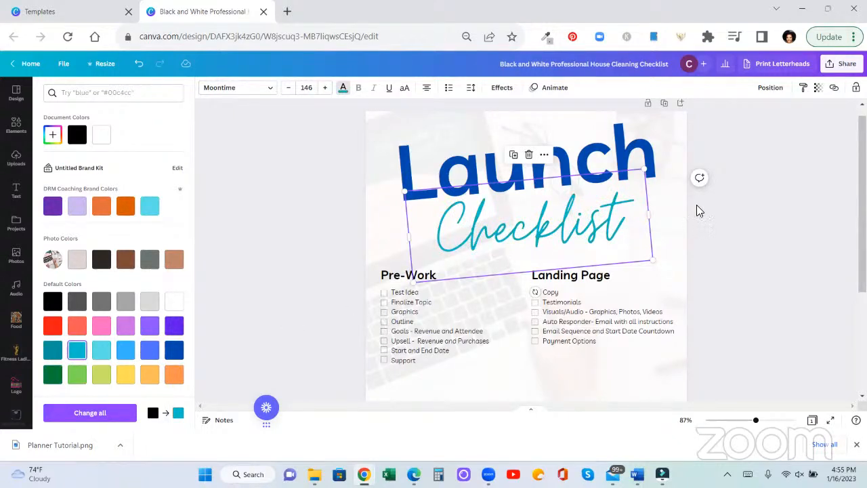
pyautogui.click(734, 203)
# - Recolor the Pre-Work, Landing Page, Marketing & Promotion and Class Structure headings with the dark blue used for "Launch"
pyautogui.scroll(-1, 725, 210)
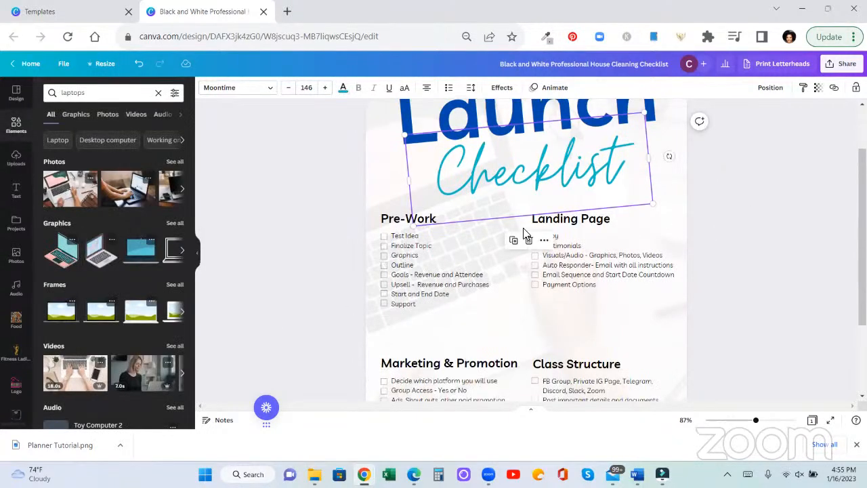
pyautogui.click(385, 221)
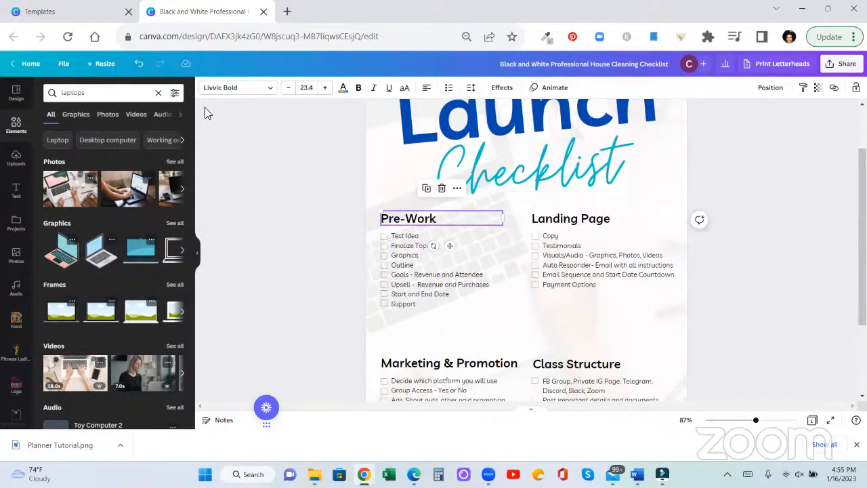
pyautogui.click(343, 88)
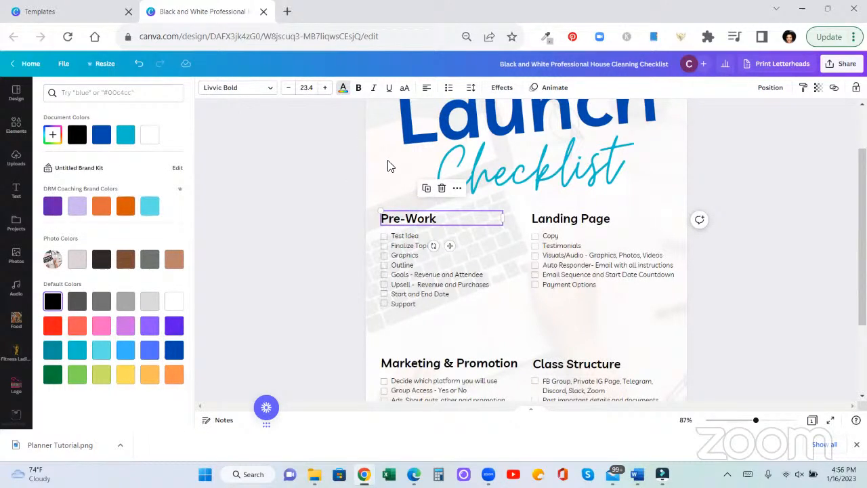
pyautogui.click(101, 135)
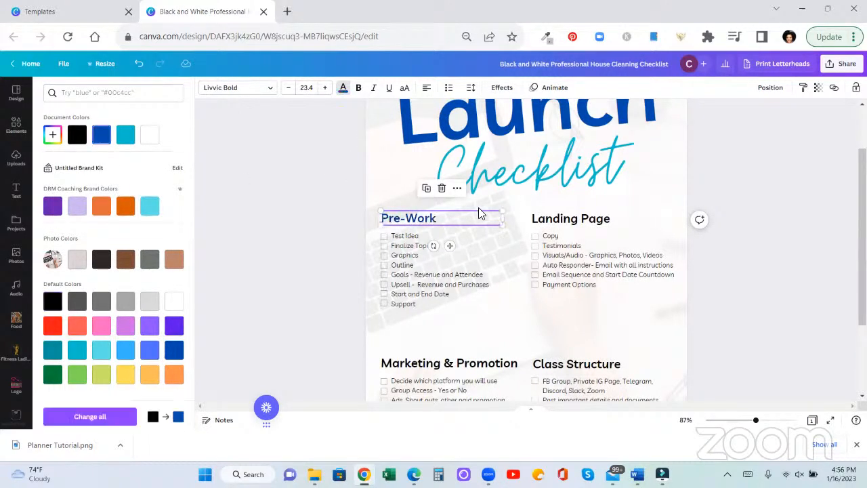
pyautogui.click(545, 221)
pyautogui.click(101, 137)
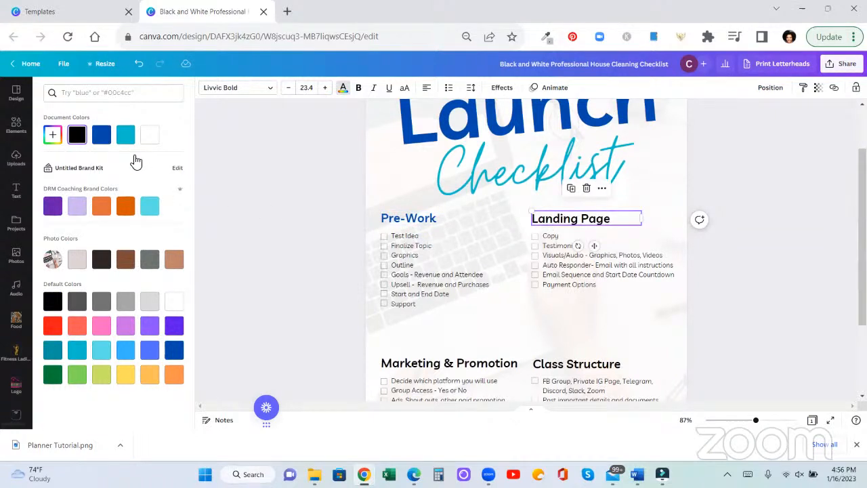
pyautogui.click(423, 365)
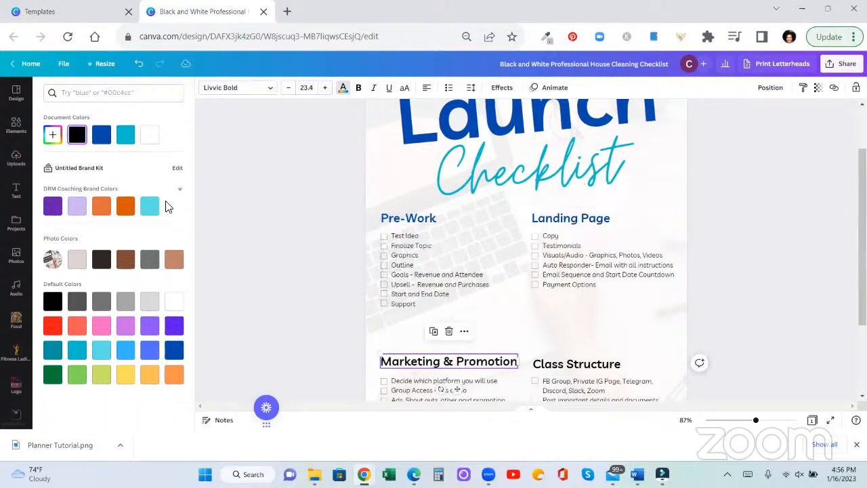
pyautogui.click(101, 135)
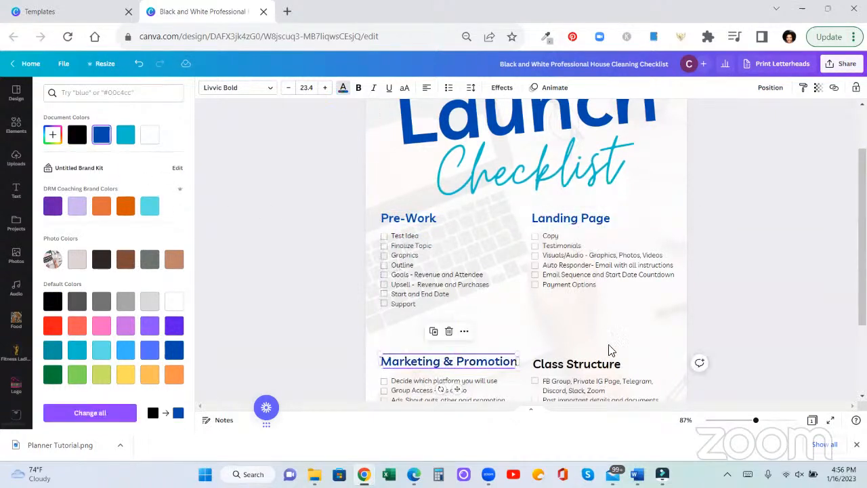
pyautogui.click(567, 366)
pyautogui.click(99, 138)
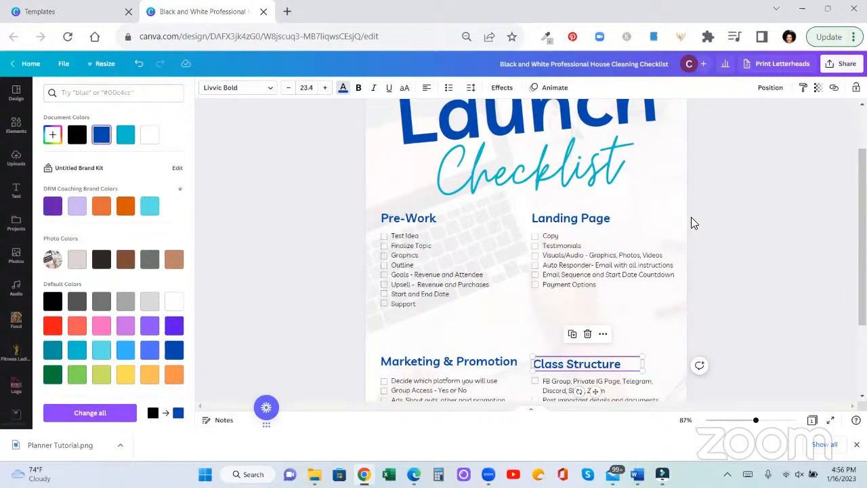
# - Review the whole page from the title to the lower sections to check the new heading colors
pyautogui.scroll(-2, 689, 205)
pyautogui.scroll(-2, 688, 203)
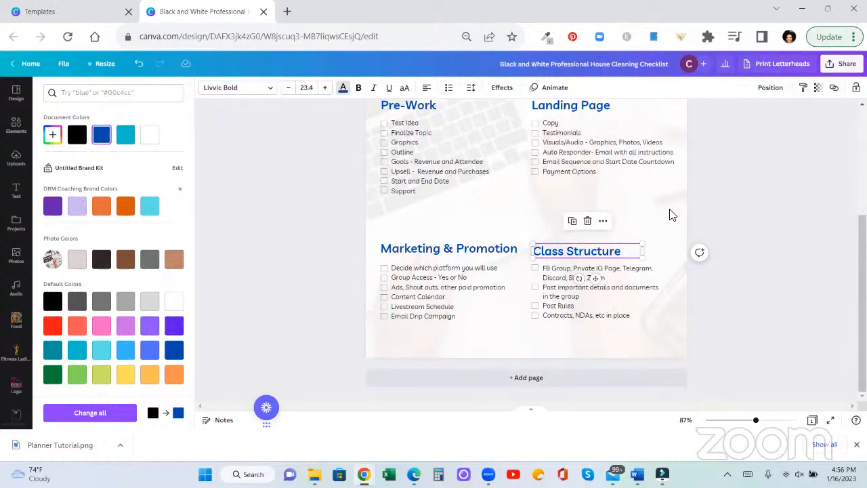
pyautogui.scroll(5, 671, 216)
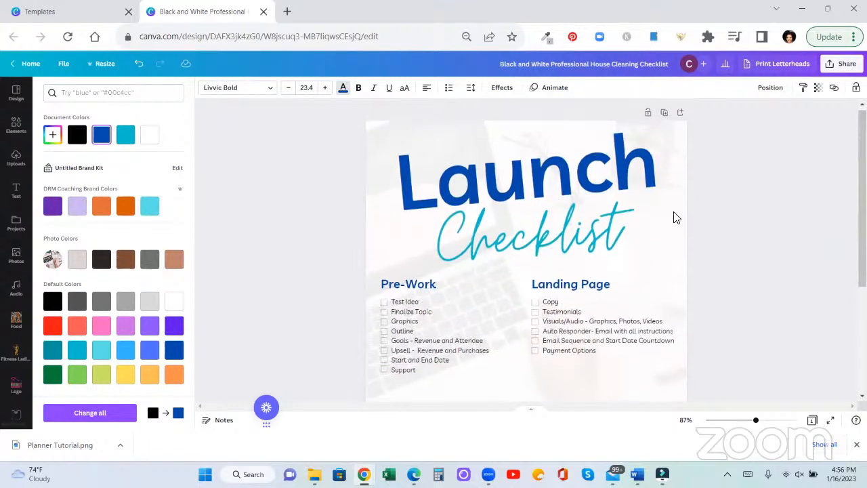
pyautogui.scroll(-3, 675, 216)
pyautogui.scroll(3, 664, 212)
pyautogui.scroll(-4, 662, 212)
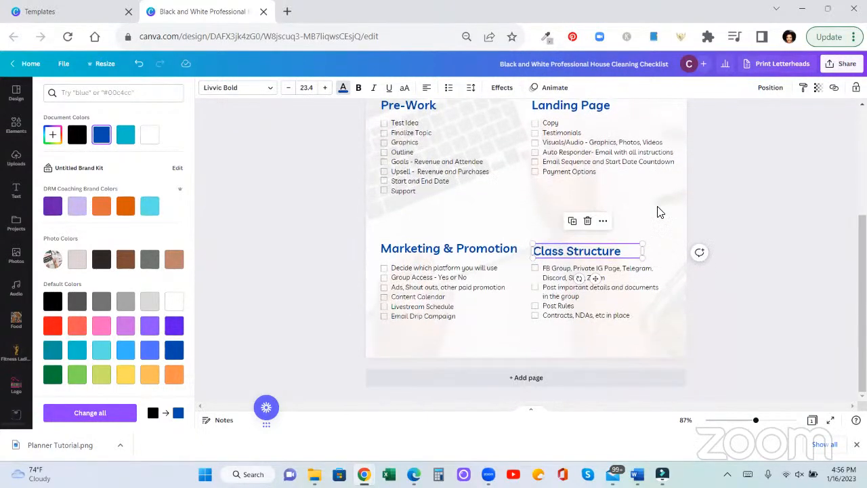
pyautogui.scroll(1, 661, 212)
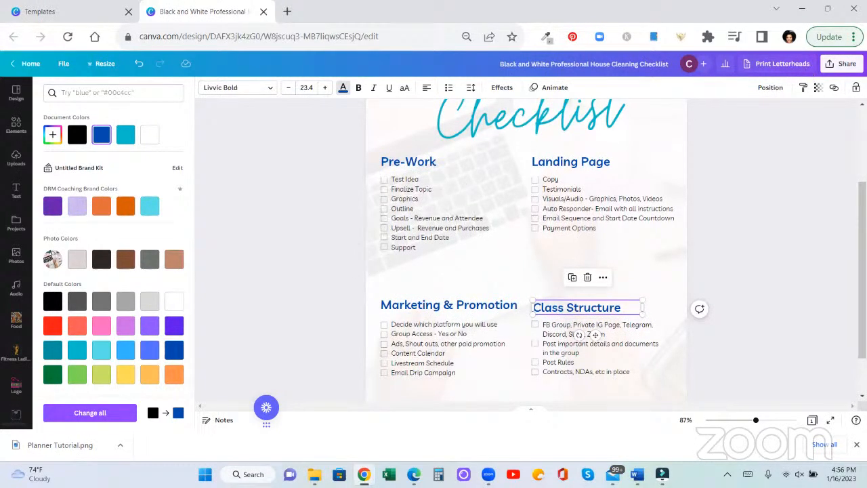
# - Open the download settings for the design and choose PDF Standard as the file type
pyautogui.click(830, 66)
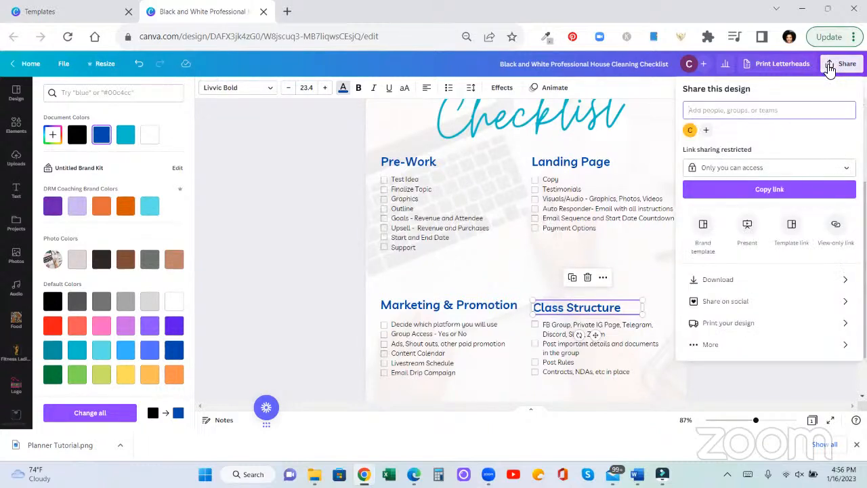
pyautogui.click(733, 282)
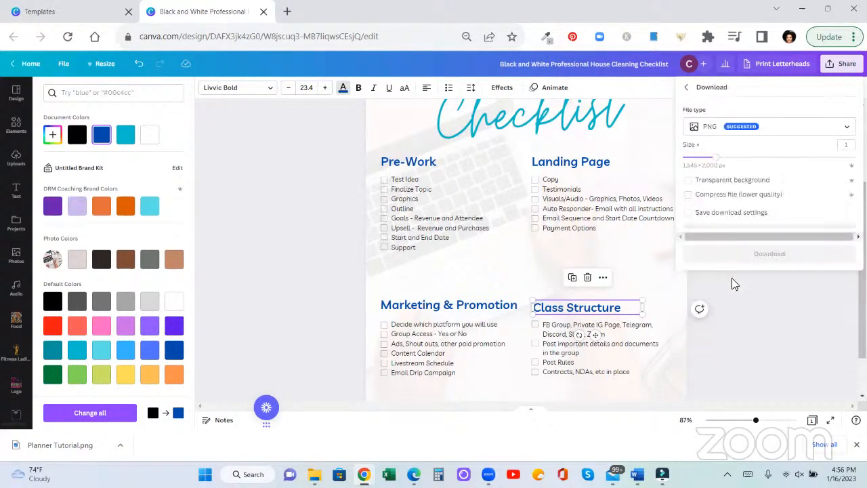
pyautogui.click(770, 129)
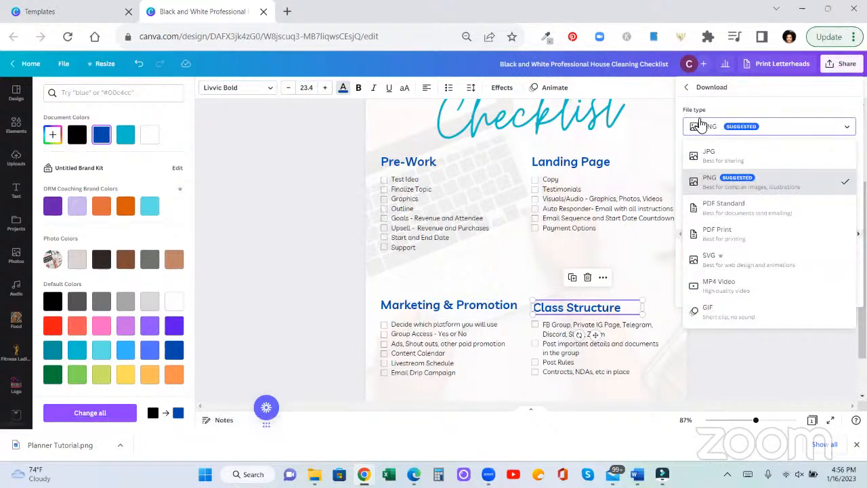
pyautogui.click(735, 214)
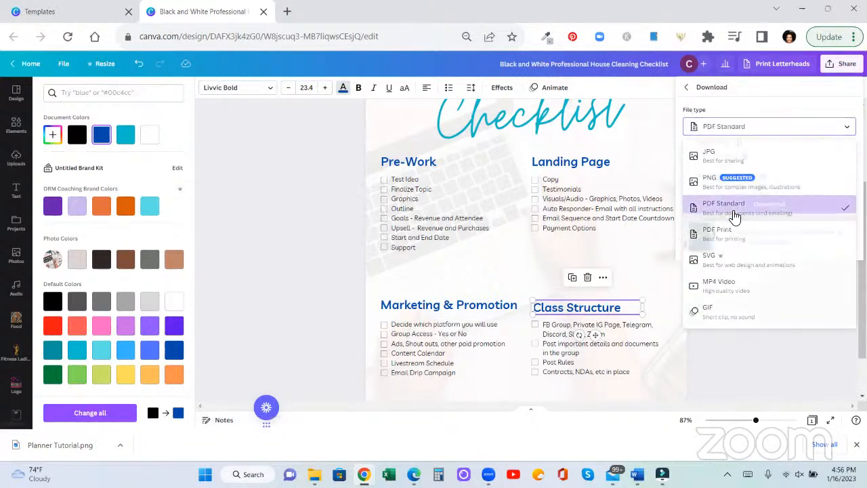
pyautogui.click(745, 129)
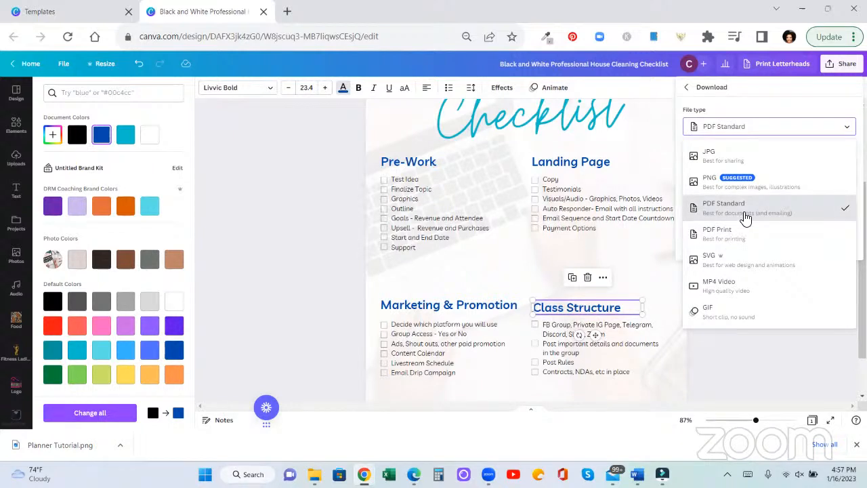
pyautogui.click(743, 216)
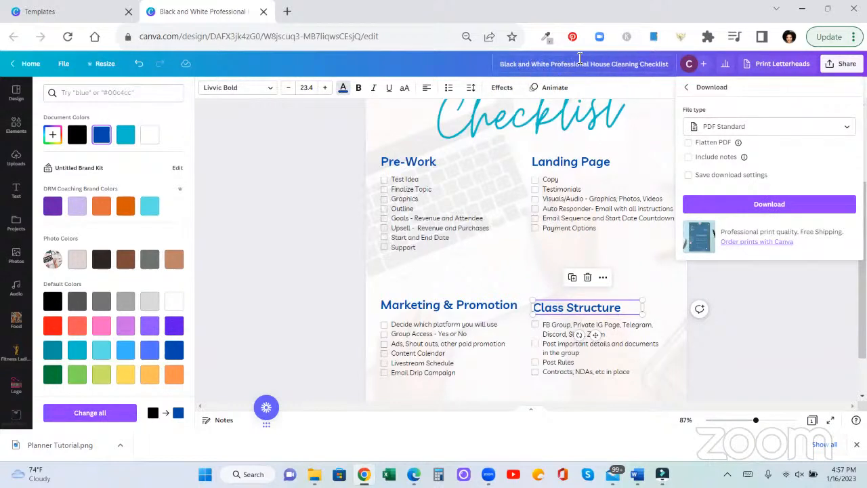
# - Rename the design as "Mock Up Launch Checklist", replacing the original house cleaning wording in its title
pyautogui.click(541, 65)
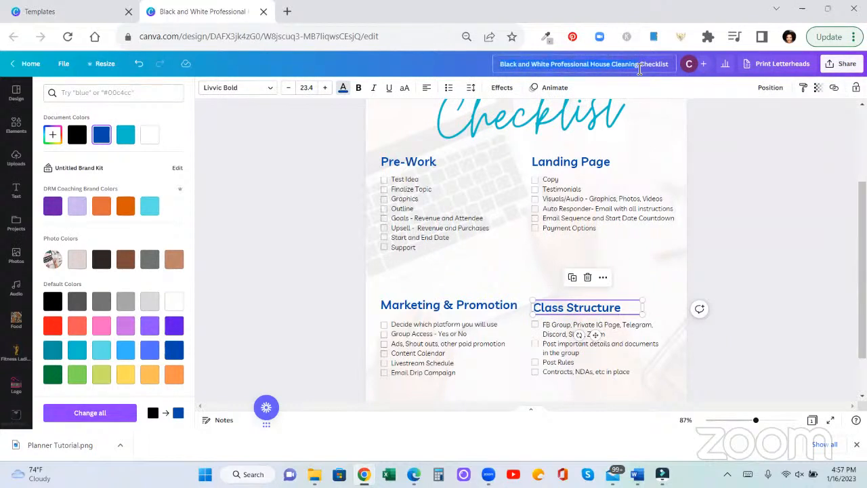
pyautogui.write('Mock Up')
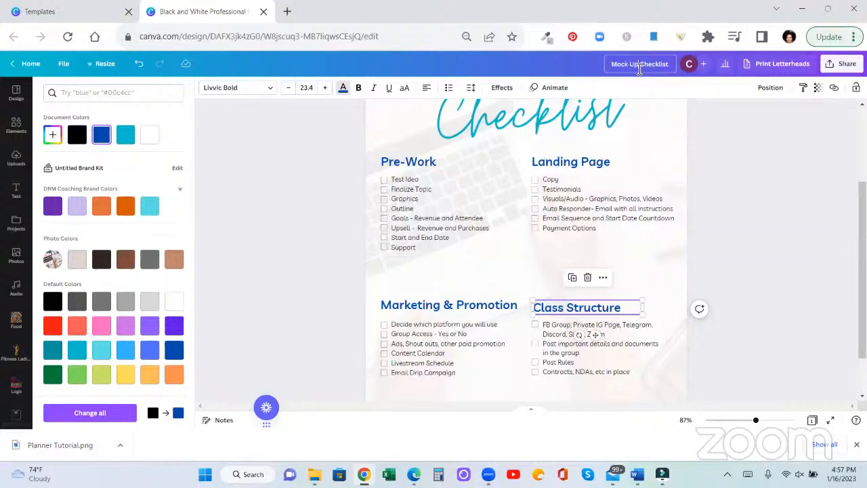
pyautogui.write(' Launch')
# - Check the page once more and download the design with PDF Standard as the file type
pyautogui.scroll(-1, 625, 243)
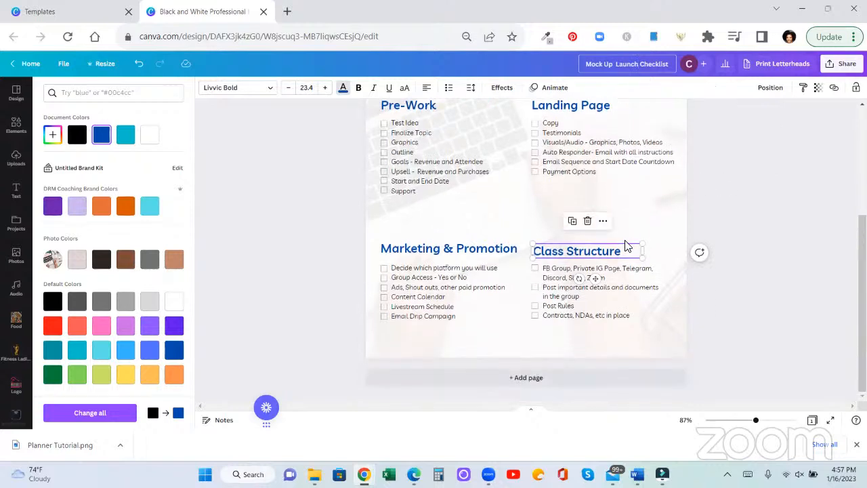
pyautogui.scroll(3, 625, 244)
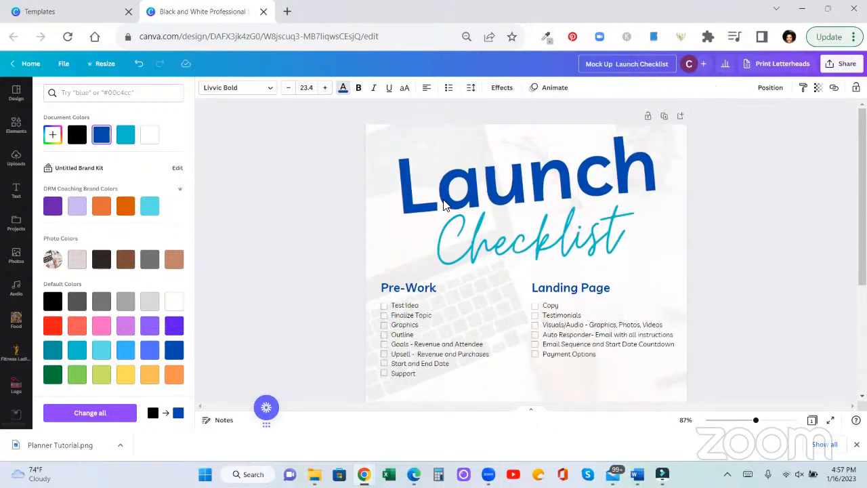
pyautogui.scroll(-1, 447, 203)
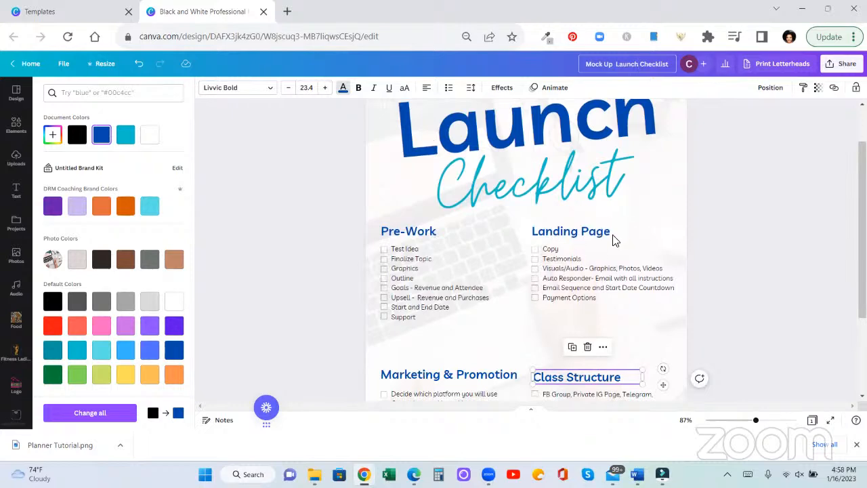
pyautogui.scroll(-2, 614, 240)
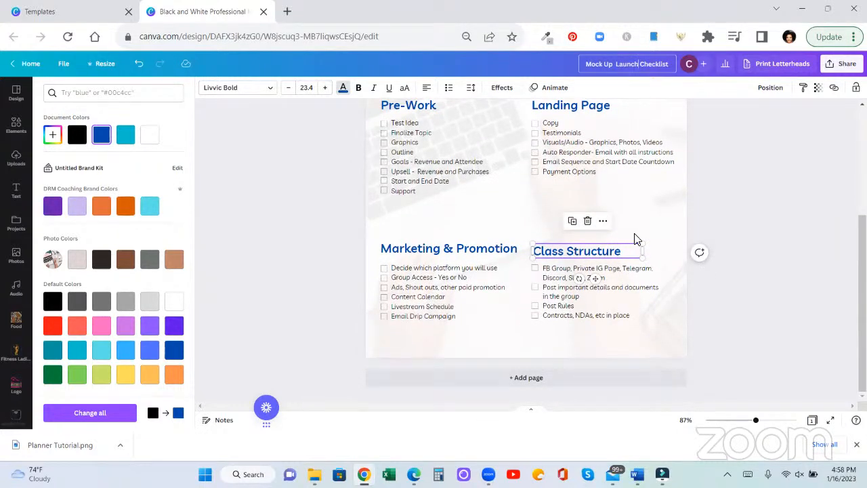
pyautogui.scroll(3, 746, 230)
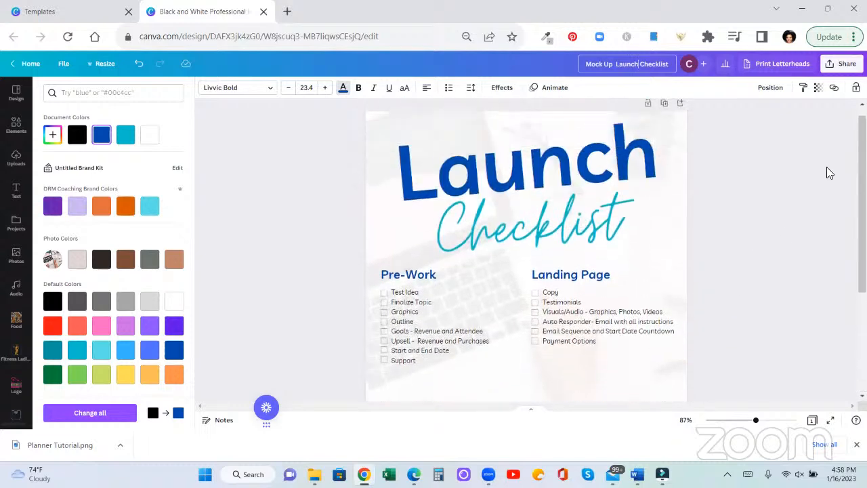
pyautogui.click(840, 64)
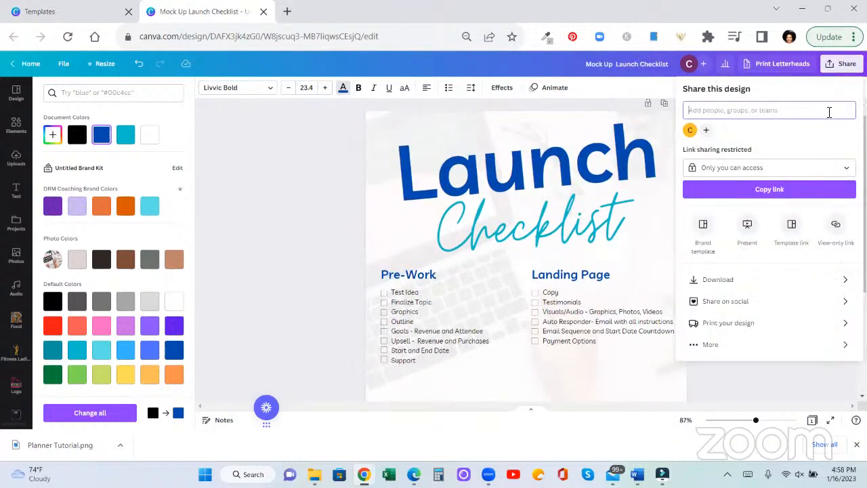
pyautogui.click(727, 290)
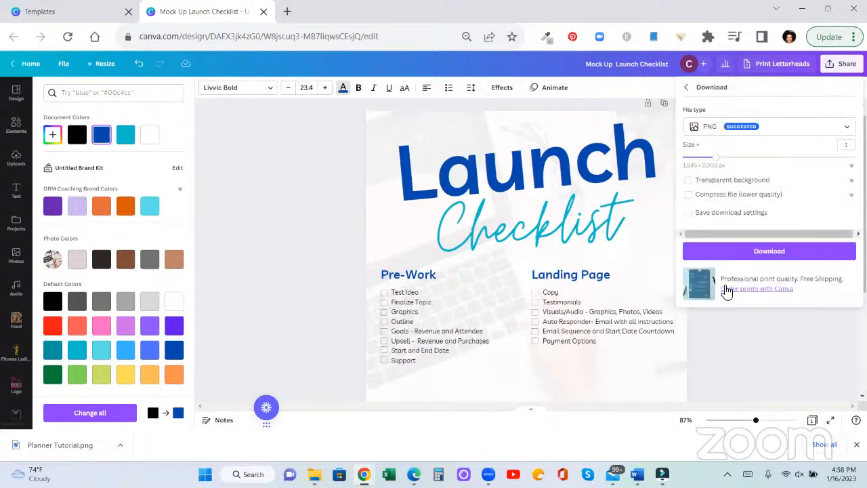
pyautogui.click(736, 130)
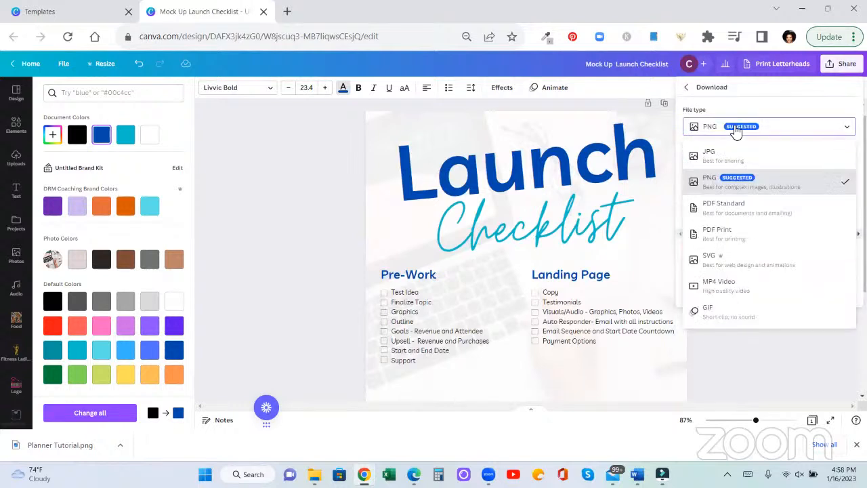
pyautogui.click(741, 219)
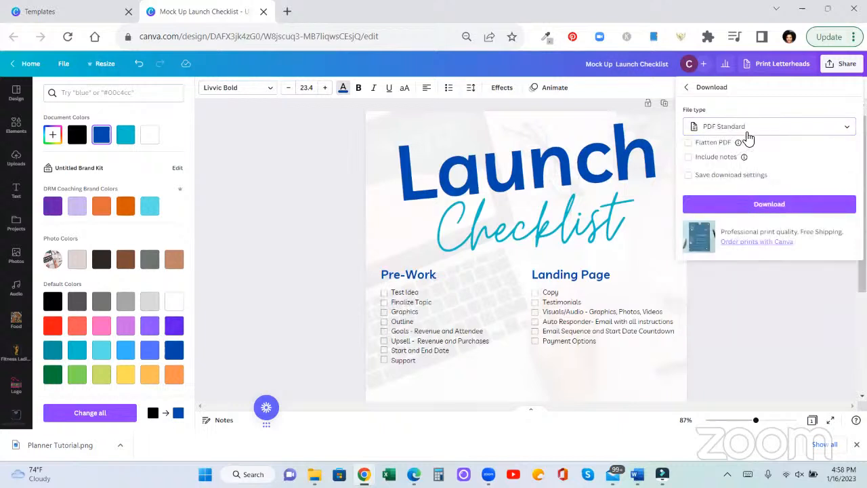
pyautogui.click(778, 209)
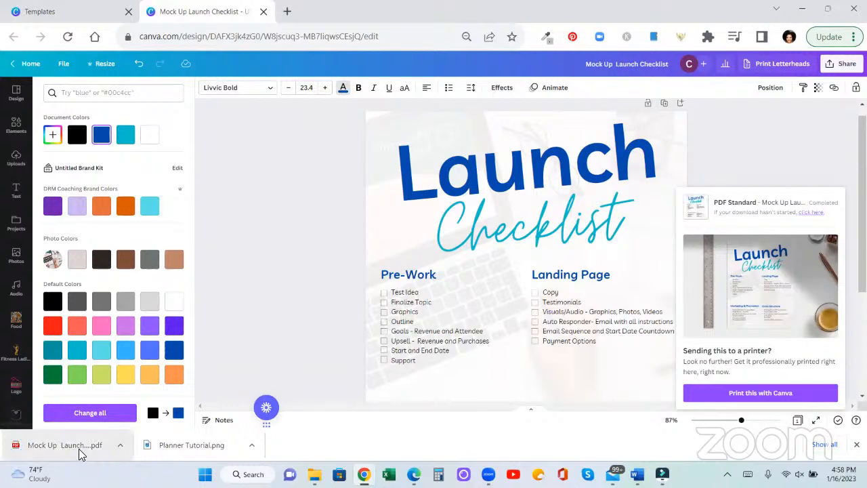
# - Open the downloaded Mock Up Launch Checklist PDF and reduce its view to 80%
pyautogui.click(79, 449)
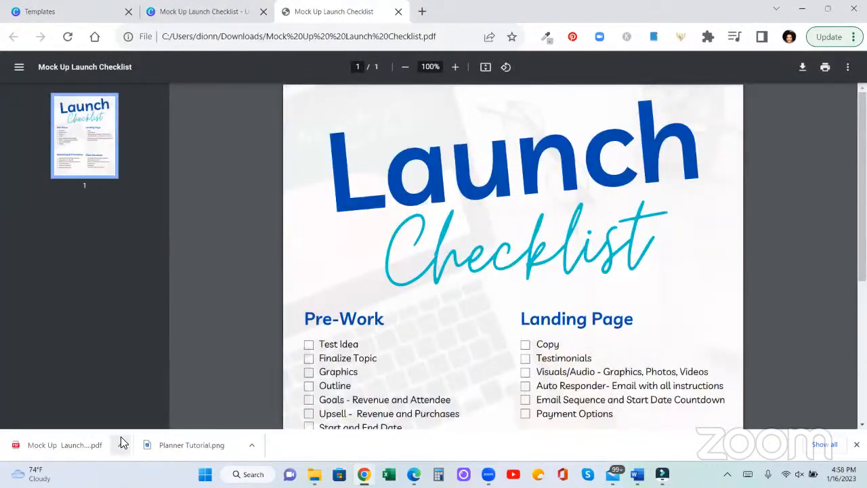
pyautogui.click(406, 71)
pyautogui.click(406, 70)
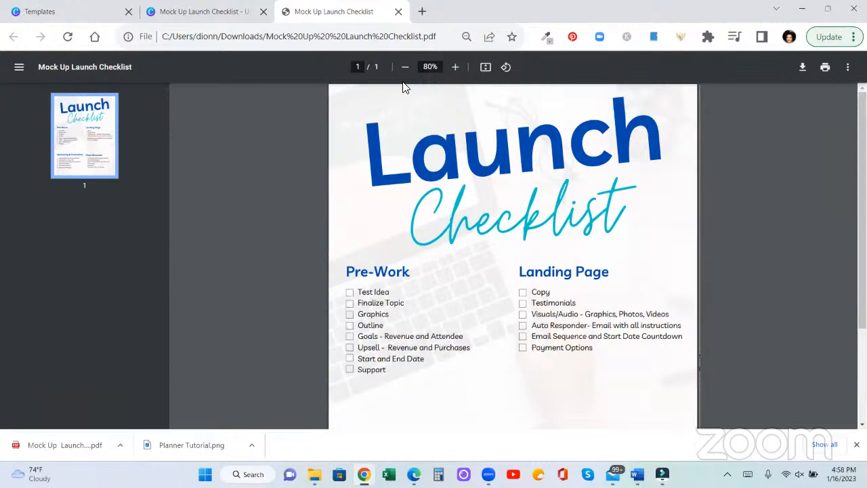
# - Examine the downloaded PDF from the title through the Pre-Work, Landing Page, Marketing & Promotion and Class Structure sections
pyautogui.scroll(-2, 719, 227)
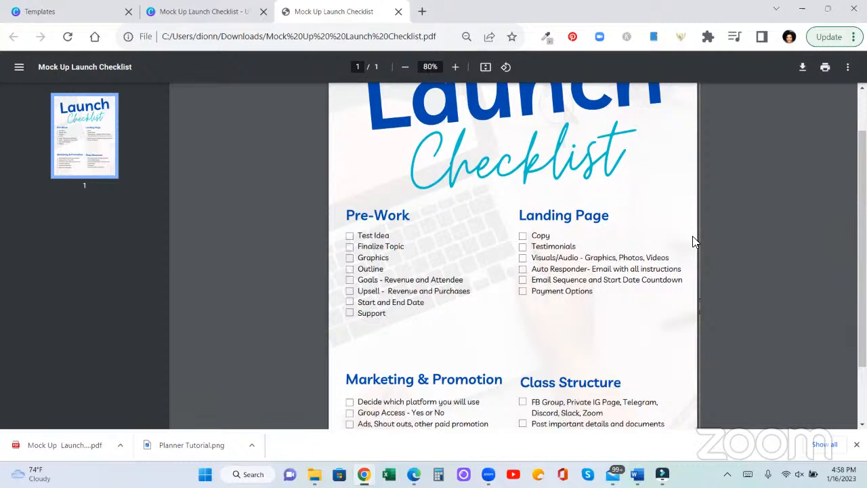
pyautogui.scroll(2, 671, 264)
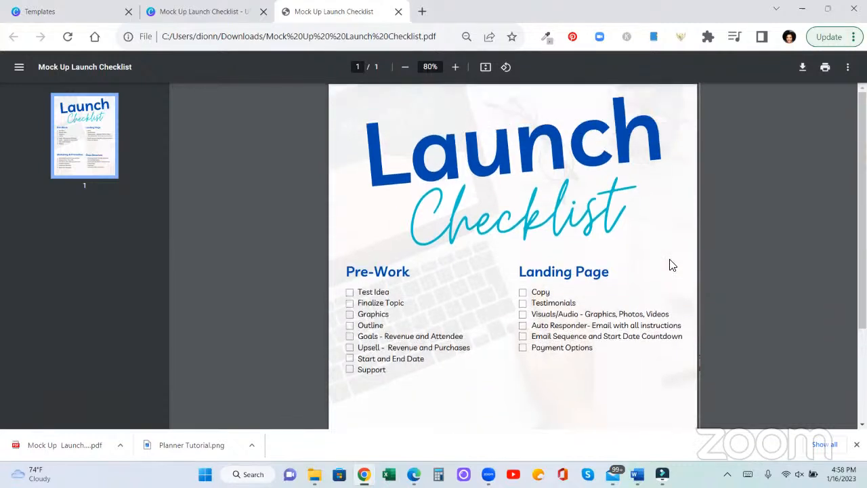
pyautogui.scroll(-2, 669, 264)
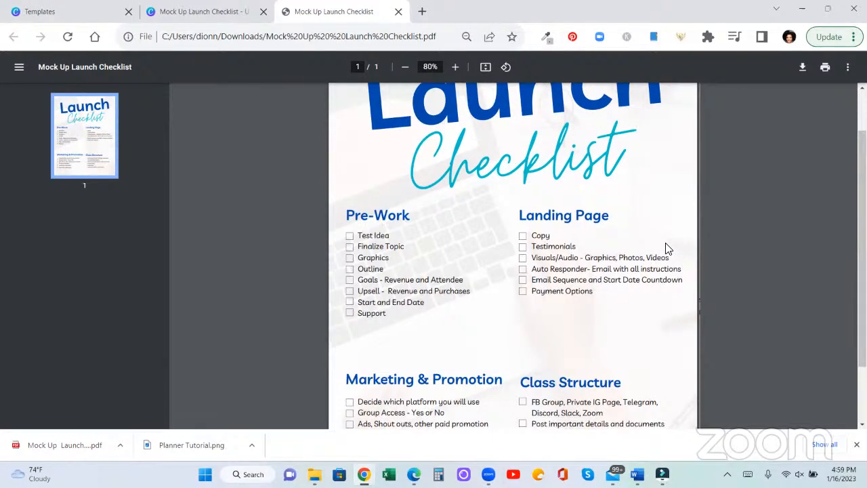
pyautogui.scroll(2, 647, 241)
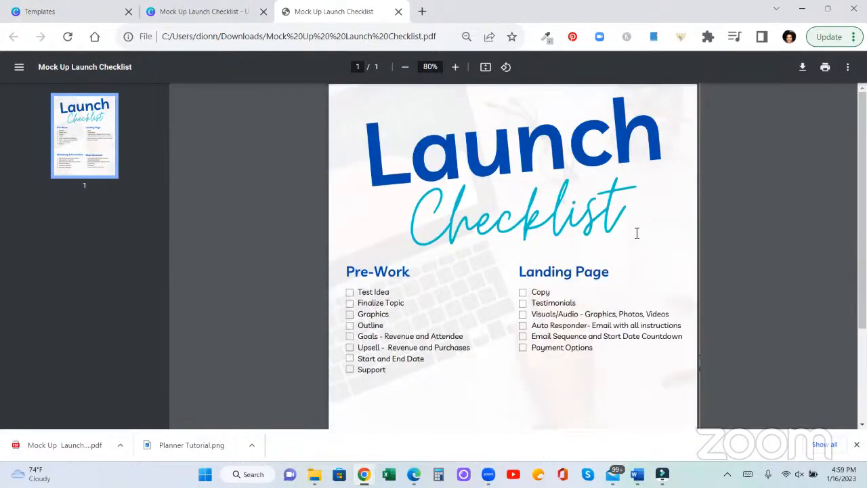
pyautogui.scroll(-4, 625, 237)
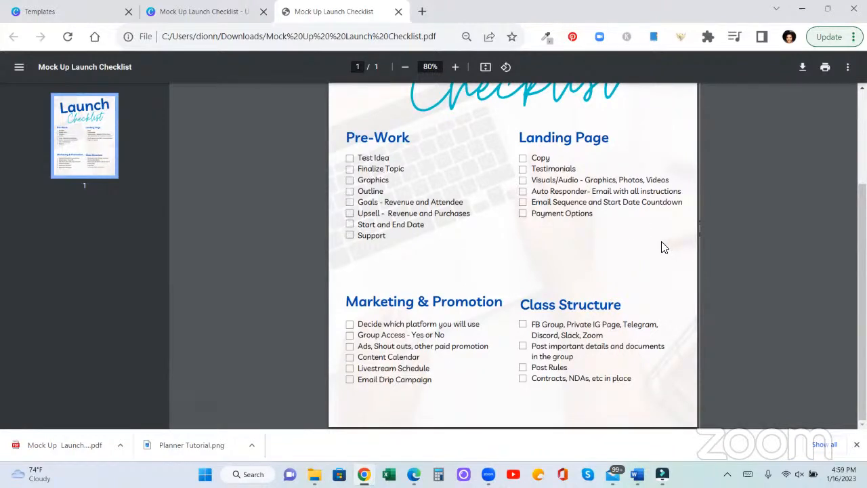
pyautogui.scroll(2, 664, 248)
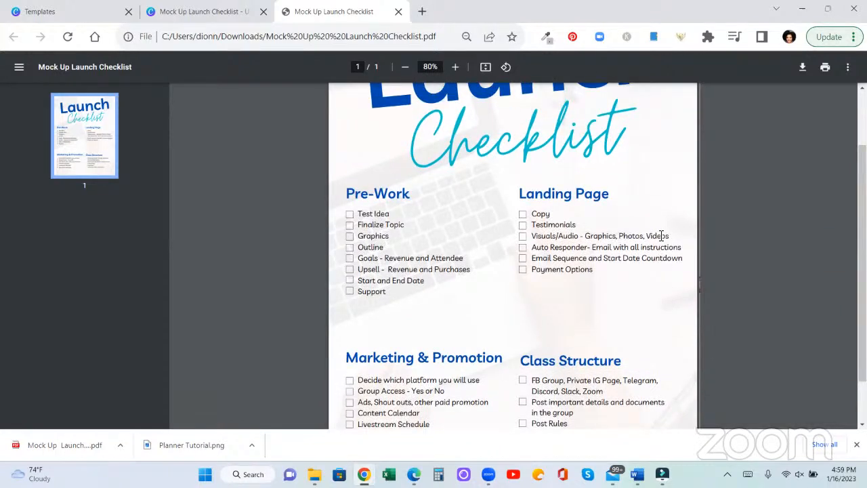
pyautogui.scroll(-2, 661, 242)
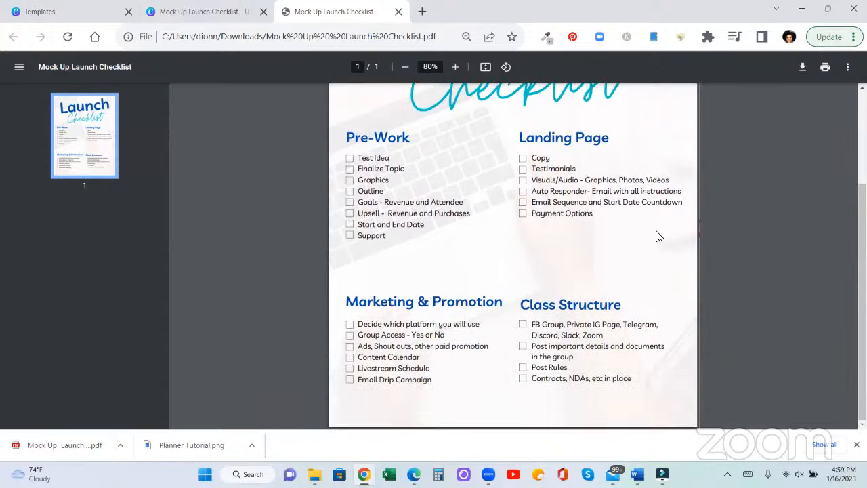
pyautogui.scroll(4, 649, 234)
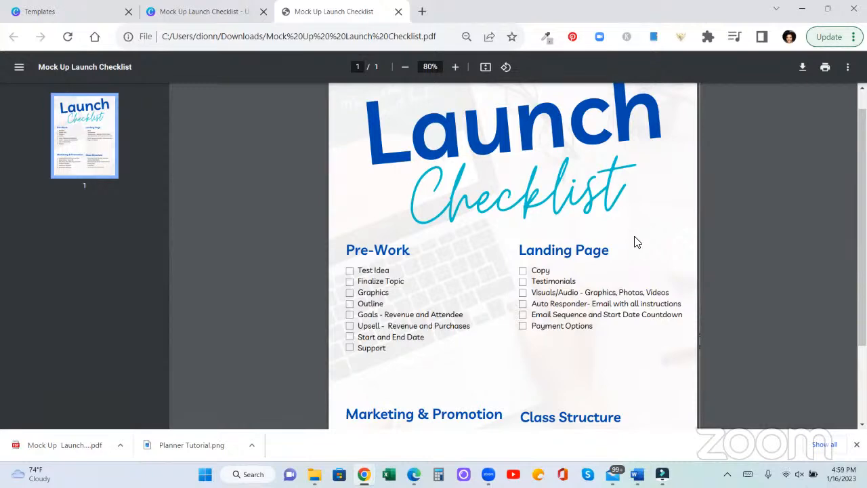
pyautogui.scroll(-2, 637, 244)
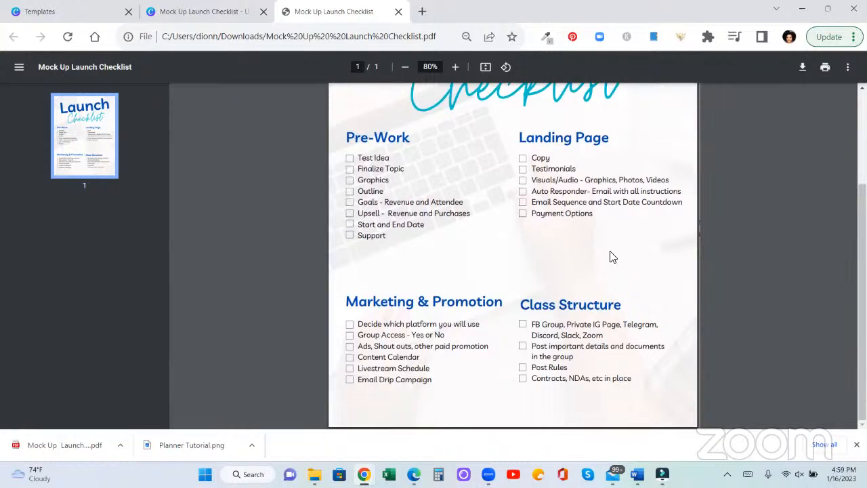
pyautogui.scroll(1, 606, 266)
pyautogui.scroll(1, 606, 266)
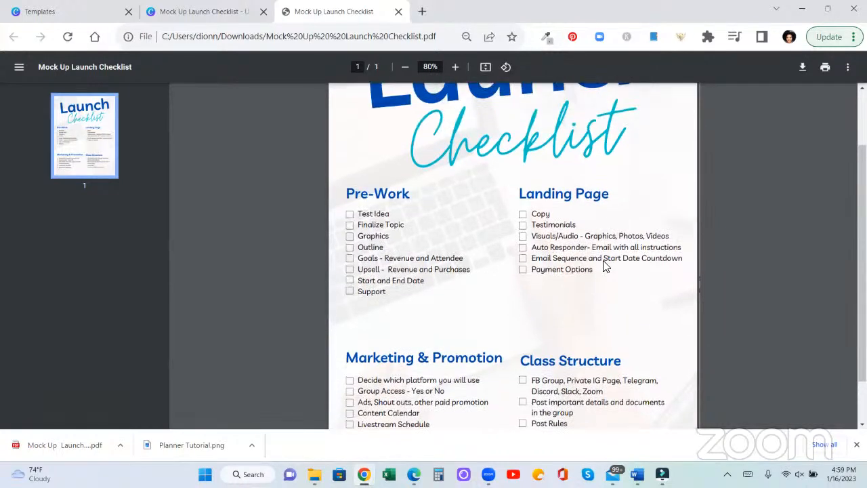
pyautogui.scroll(2, 606, 266)
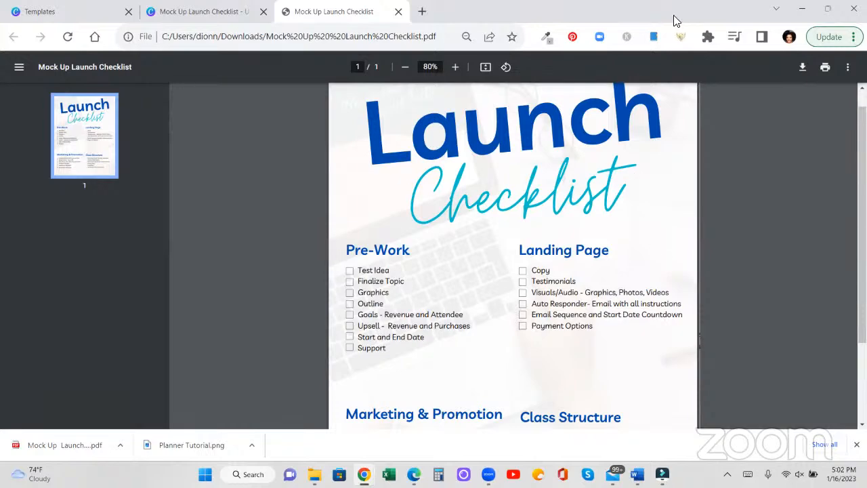
pyautogui.scroll(-3, 568, 219)
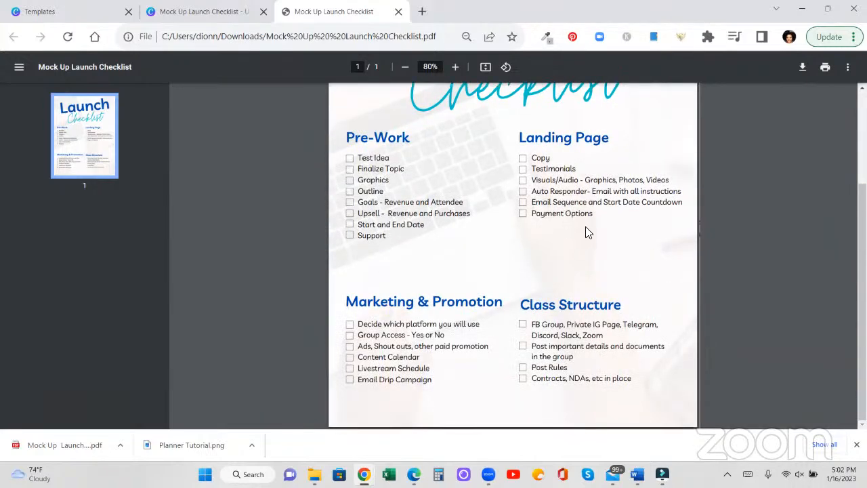
pyautogui.scroll(3, 588, 232)
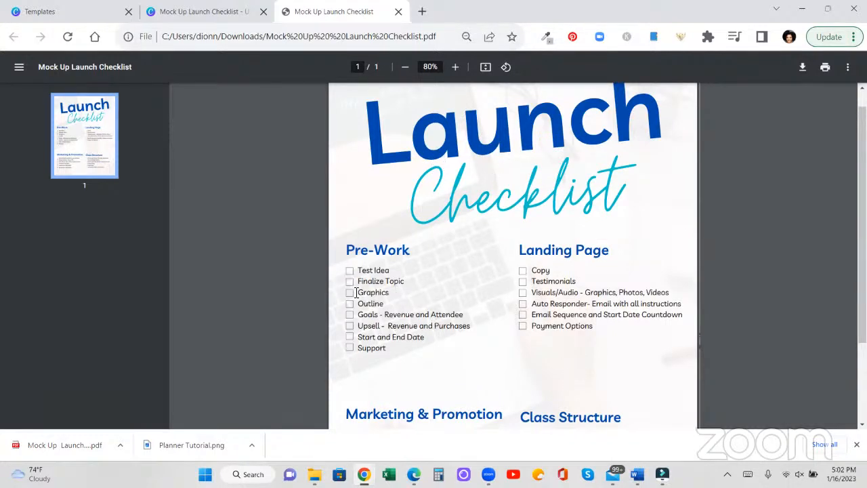
pyautogui.scroll(-3, 355, 291)
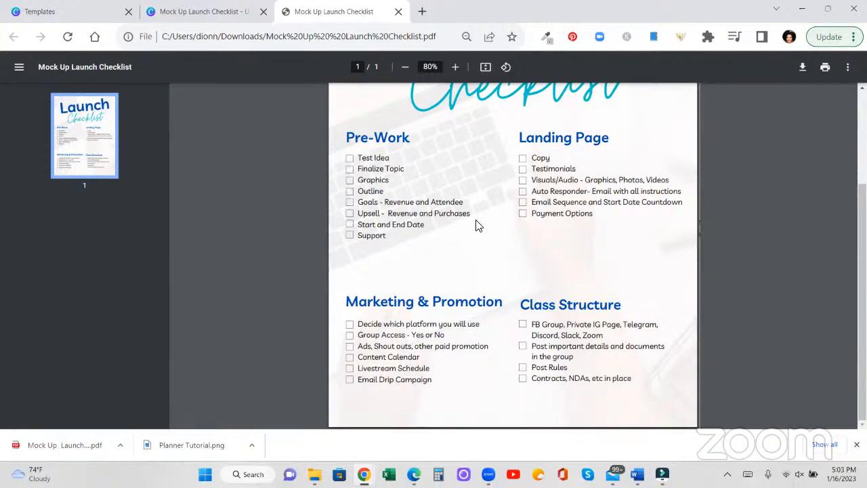
pyautogui.scroll(3, 474, 223)
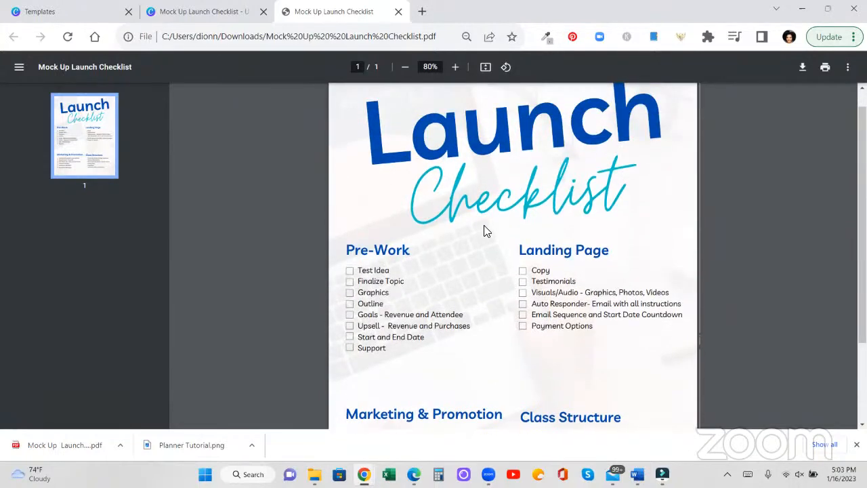